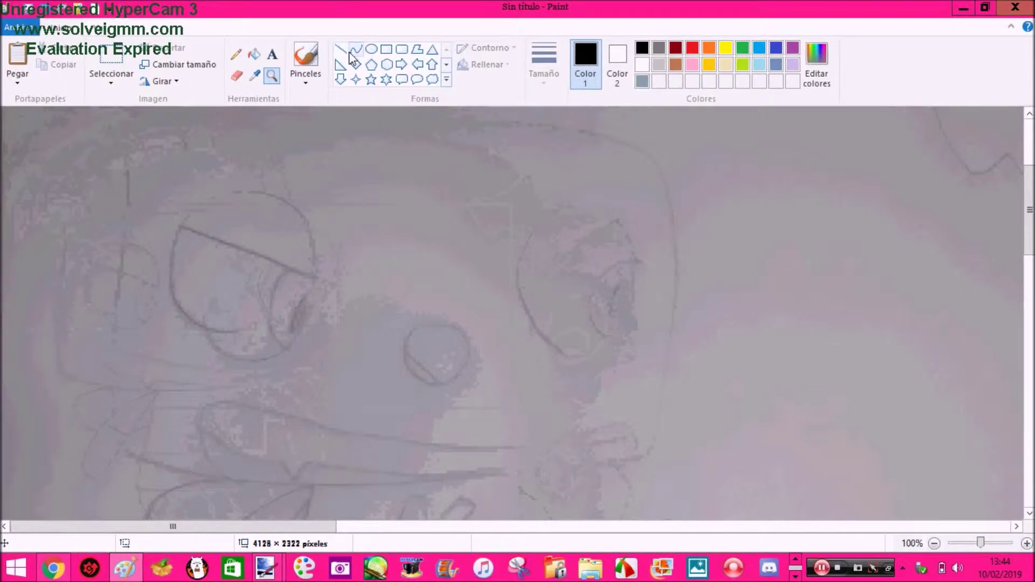
Trace the head outline over the sketch with four thick black curve segments forming a boxy shape with bulging edges
{"action": "mouse_move", "coordinate": [128, 153]}
{"action": "left_mouse_down"}
{"action": "mouse_move", "coordinate": [809, 145]}
{"action": "mouse_move", "coordinate": [659, 150]}
{"action": "left_mouse_up"}
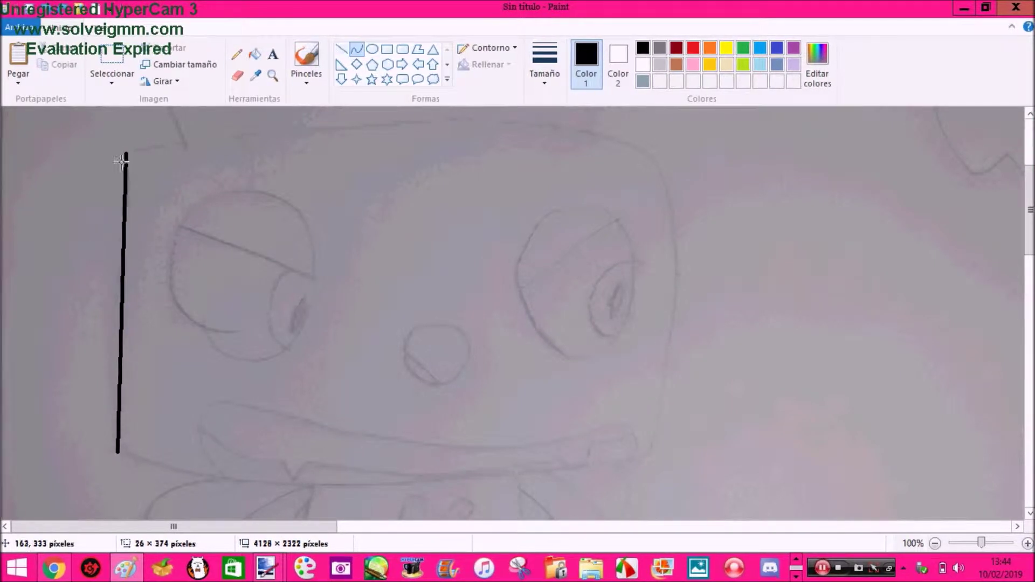
{"action": "left_click_drag", "start_coordinate": [659, 159], "coordinate": [452, 120]}
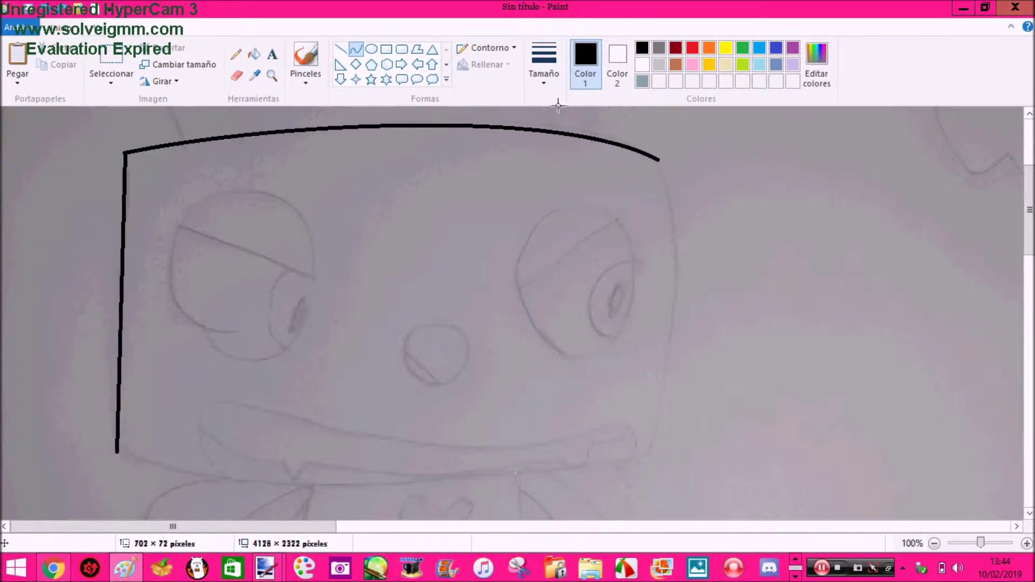
{"action": "left_click_drag", "start_coordinate": [558, 106], "coordinate": [542, 131]}
{"action": "left_click_drag", "start_coordinate": [118, 452], "coordinate": [653, 452]}
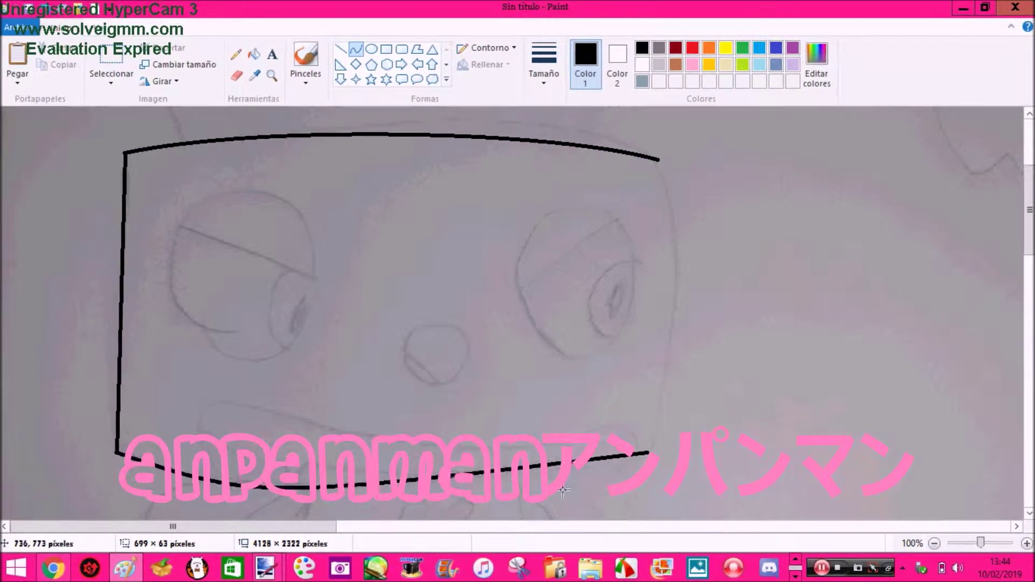
{"action": "left_click_drag", "start_coordinate": [478, 490], "coordinate": [552, 494]}
{"action": "left_click_drag", "start_coordinate": [659, 294], "coordinate": [664, 452]}
Draw the left antenna's stem above the head as two bent, roughly parallel curves with a thinner black outline
{"action": "scroll", "coordinate": [231, 270], "scroll_direction": "up", "scroll_amount": 3}
{"action": "left_click", "coordinate": [272, 75]}
{"action": "left_click", "coordinate": [259, 286]}
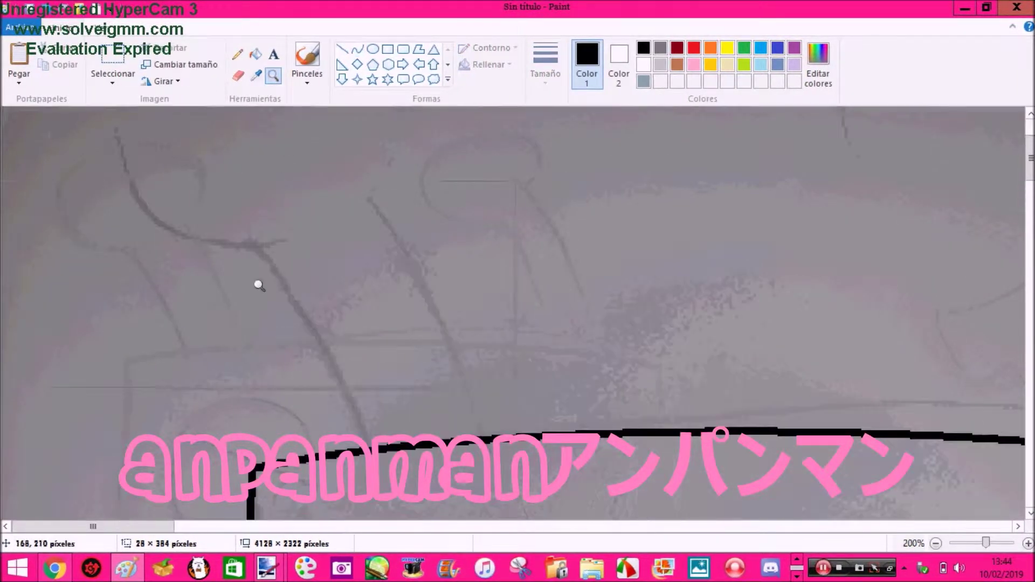
{"action": "left_click", "coordinate": [360, 50]}
{"action": "scroll", "coordinate": [358, 263], "scroll_direction": "up", "scroll_amount": 1}
{"action": "left_click_drag", "start_coordinate": [359, 263], "coordinate": [539, 435]}
{"action": "left_click", "coordinate": [546, 65]}
{"action": "left_click", "coordinate": [566, 137]}
{"action": "left_click_drag", "start_coordinate": [404, 219], "coordinate": [426, 217]}
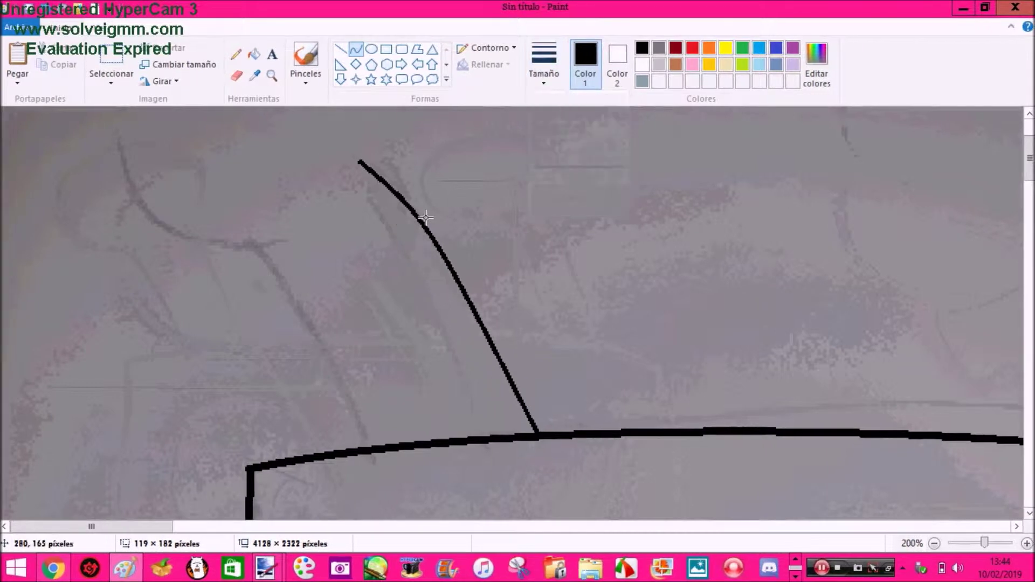
{"action": "left_click_drag", "start_coordinate": [479, 453], "coordinate": [415, 443]}
{"action": "left_click_drag", "start_coordinate": [354, 293], "coordinate": [376, 314]}
{"action": "left_click", "coordinate": [377, 319]}
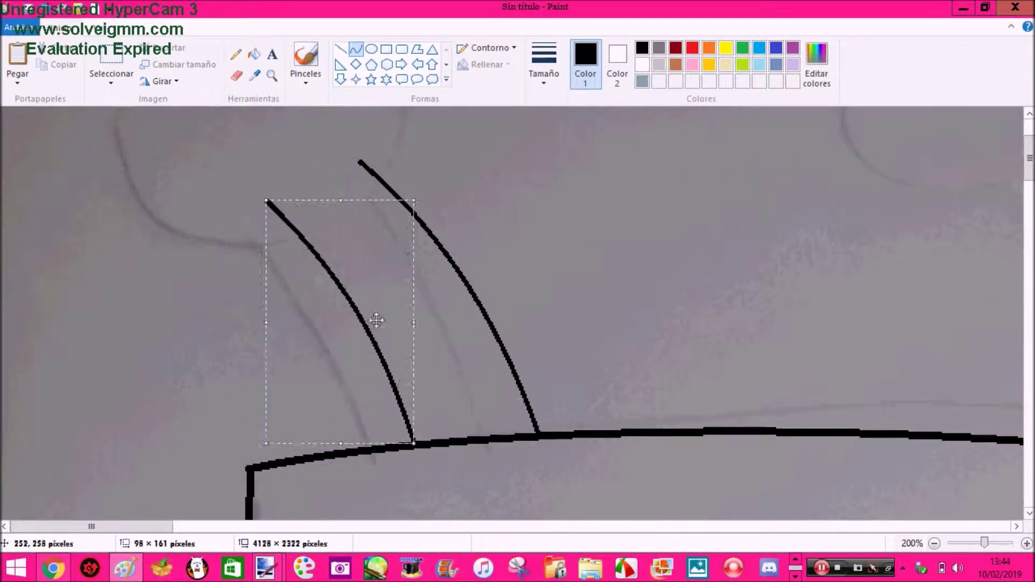
Add a round ellipse tip to the left antenna and erase the lines overlapping where it meets the stem
{"action": "scroll", "coordinate": [377, 319], "scroll_direction": "up", "scroll_amount": 1}
{"action": "left_click", "coordinate": [371, 50]}
{"action": "left_click_drag", "start_coordinate": [161, 127], "coordinate": [445, 374]}
{"action": "left_click_drag", "start_coordinate": [386, 315], "coordinate": [288, 271]}
{"action": "scroll", "coordinate": [353, 294], "scroll_direction": "up", "scroll_amount": 1}
{"action": "left_click", "coordinate": [237, 76]}
{"action": "mouse_move", "coordinate": [267, 336]}
{"action": "left_mouse_down"}
{"action": "mouse_move", "coordinate": [303, 363]}
{"action": "mouse_move", "coordinate": [283, 356]}
{"action": "mouse_move", "coordinate": [337, 346]}
{"action": "left_mouse_up"}
{"action": "mouse_move", "coordinate": [366, 299]}
{"action": "left_mouse_down"}
{"action": "mouse_move", "coordinate": [337, 348]}
{"action": "mouse_move", "coordinate": [310, 354]}
{"action": "left_mouse_up"}
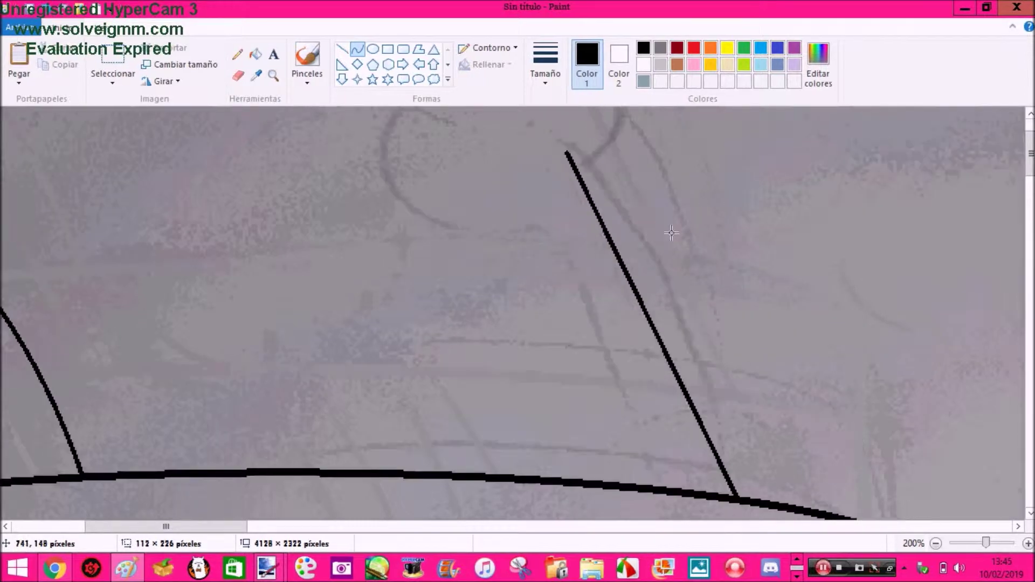
Draw the right antenna with two curved stem lines and a round tip about 155 × 138 px, erasing the overlap between them
{"action": "left_click_drag", "start_coordinate": [671, 233], "coordinate": [664, 242]}
{"action": "left_click_drag", "start_coordinate": [518, 205], "coordinate": [650, 491]}
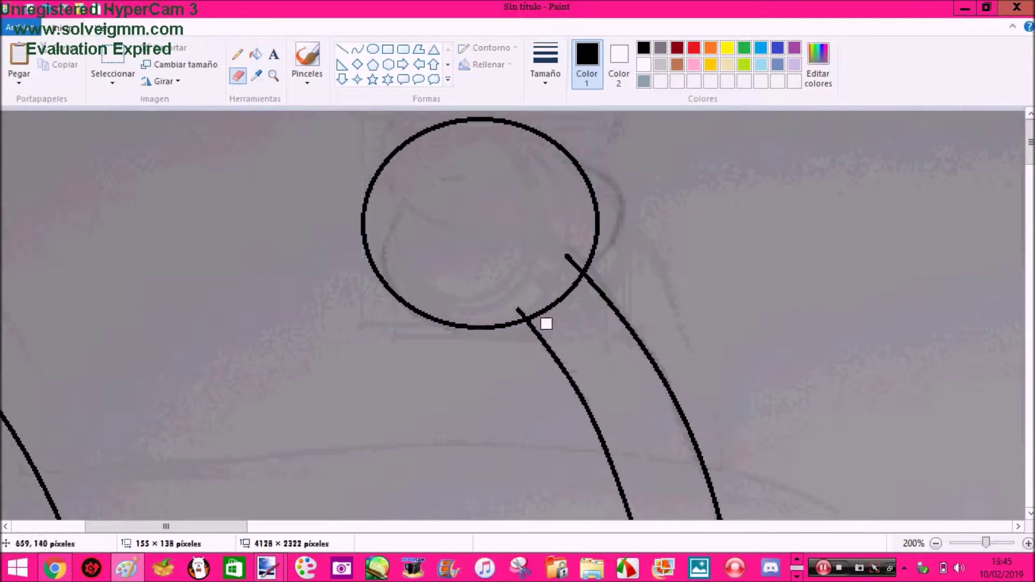
{"action": "mouse_move", "coordinate": [547, 324]}
{"action": "left_mouse_down"}
{"action": "mouse_move", "coordinate": [528, 313]}
{"action": "mouse_move", "coordinate": [576, 279]}
{"action": "mouse_move", "coordinate": [572, 255]}
{"action": "left_mouse_up"}
Draw two tall ellipses for the eyes, the right one about 149 × 275 px, and a round nose about 101 × 98 px
{"action": "left_click", "coordinate": [273, 76]}
{"action": "right_click", "coordinate": [284, 214]}
{"action": "right_click", "coordinate": [284, 213]}
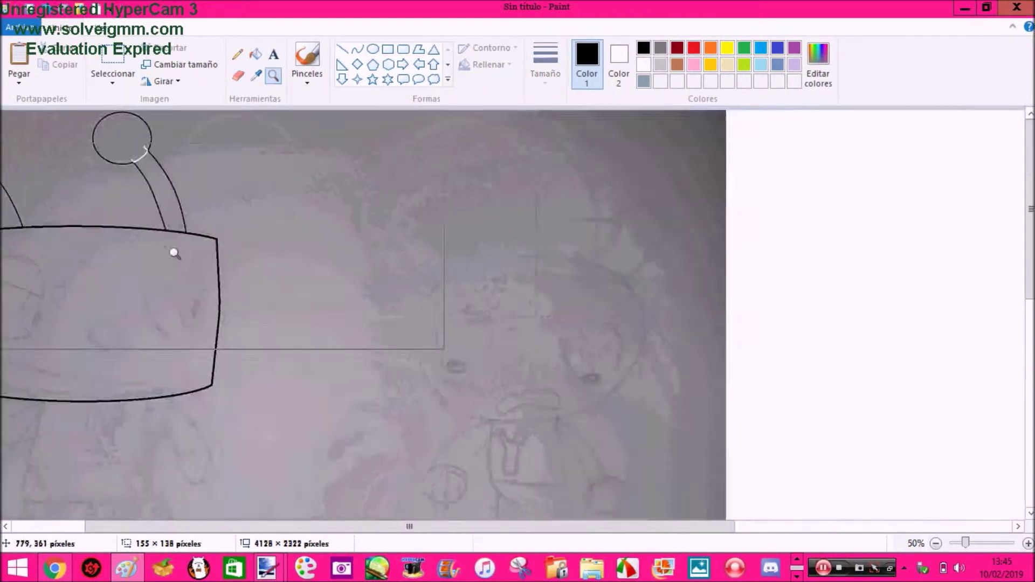
{"action": "left_click", "coordinate": [160, 367]}
{"action": "left_click", "coordinate": [372, 49]}
{"action": "scroll", "coordinate": [377, 269], "scroll_direction": "up", "scroll_amount": 3}
{"action": "left_click_drag", "start_coordinate": [160, 189], "coordinate": [295, 386]}
{"action": "left_click_drag", "start_coordinate": [508, 192], "coordinate": [621, 399]}
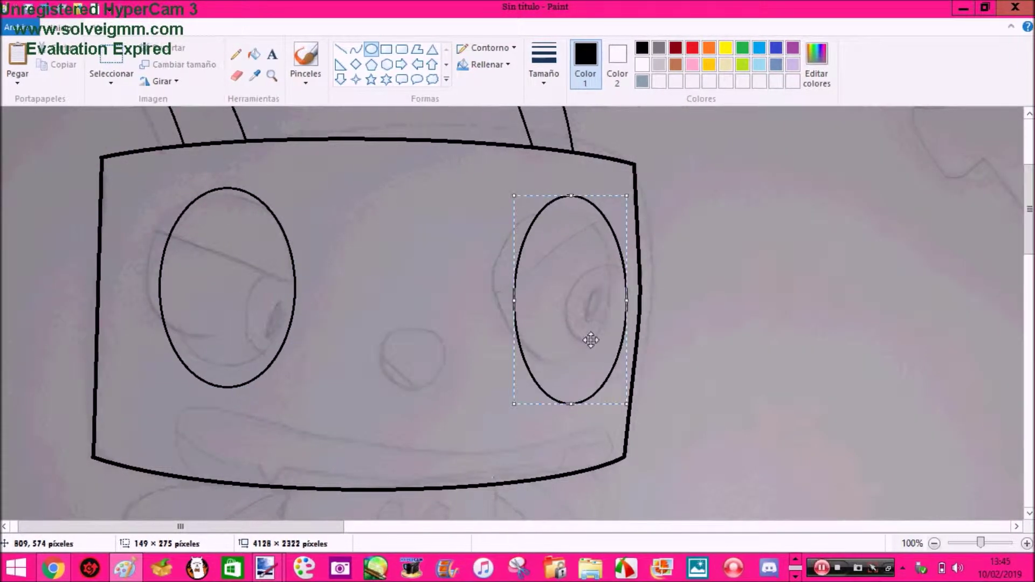
{"action": "left_click_drag", "start_coordinate": [376, 312], "coordinate": [453, 386]}
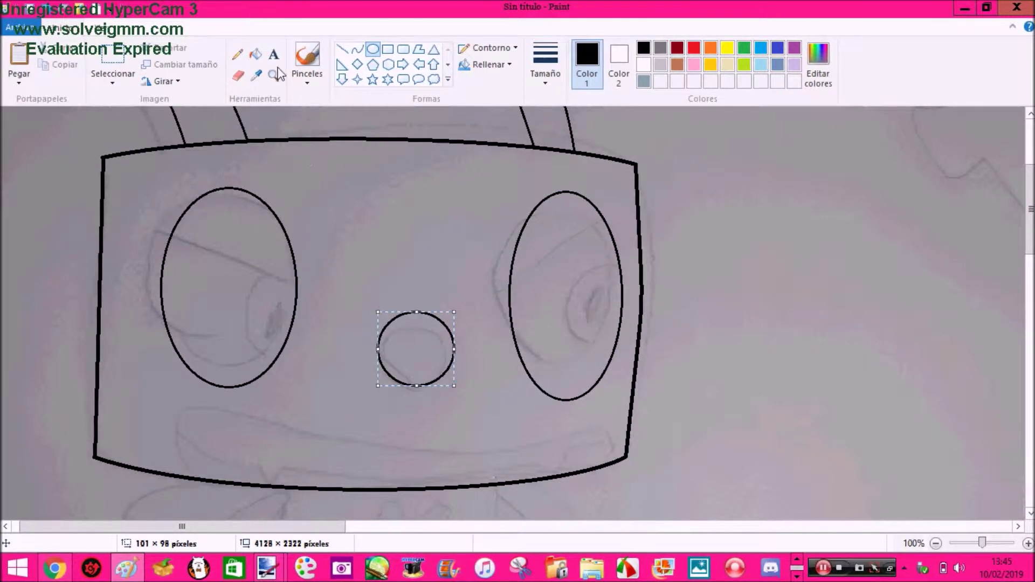
Draw a slanted eyelid line about 166 × 66 px across the left eye and a freehand curved iris edge below it
{"action": "left_click", "coordinate": [272, 76]}
{"action": "left_click", "coordinate": [285, 269]}
{"action": "left_click", "coordinate": [356, 49]}
{"action": "left_click_drag", "start_coordinate": [277, 236], "coordinate": [329, 262]}
{"action": "left_click_drag", "start_coordinate": [525, 332], "coordinate": [528, 332]}
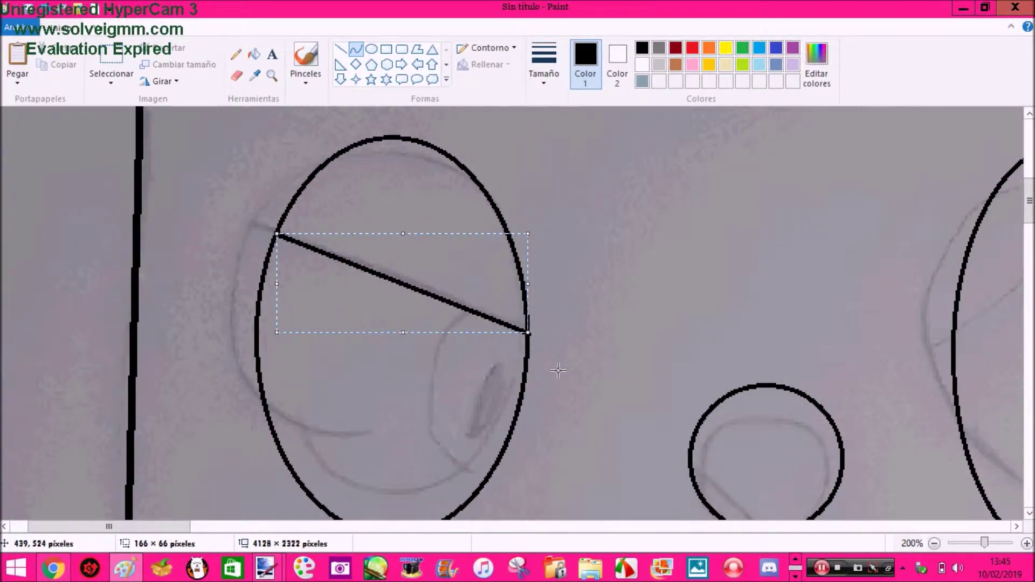
{"action": "left_click", "coordinate": [236, 54]}
{"action": "scroll", "coordinate": [484, 374], "scroll_direction": "down", "scroll_amount": 2}
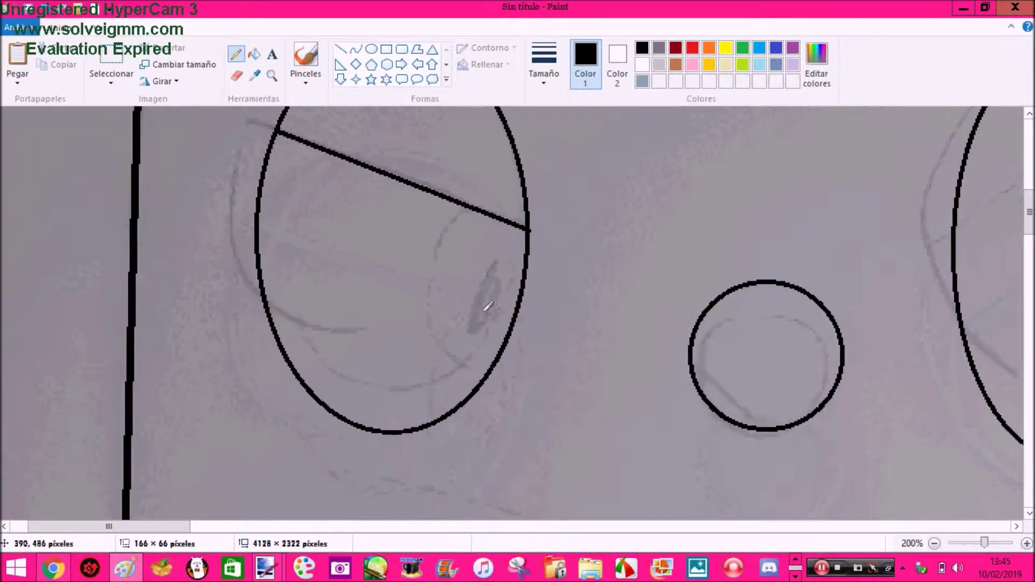
{"action": "mouse_move", "coordinate": [465, 208]}
{"action": "left_mouse_down"}
{"action": "mouse_move", "coordinate": [450, 273]}
{"action": "mouse_move", "coordinate": [474, 378]}
{"action": "left_mouse_up"}
{"action": "key", "text": "ctrl+z"}
{"action": "mouse_move", "coordinate": [459, 204]}
{"action": "left_mouse_down"}
{"action": "mouse_move", "coordinate": [438, 248]}
{"action": "mouse_move", "coordinate": [468, 402]}
{"action": "left_mouse_up"}
Draw a straight slanted eyelid line across the right eye and a freehand curved iris edge beneath it
{"action": "scroll", "coordinate": [151, 504], "scroll_direction": "right", "scroll_amount": 5}
{"action": "left_click", "coordinate": [340, 49]}
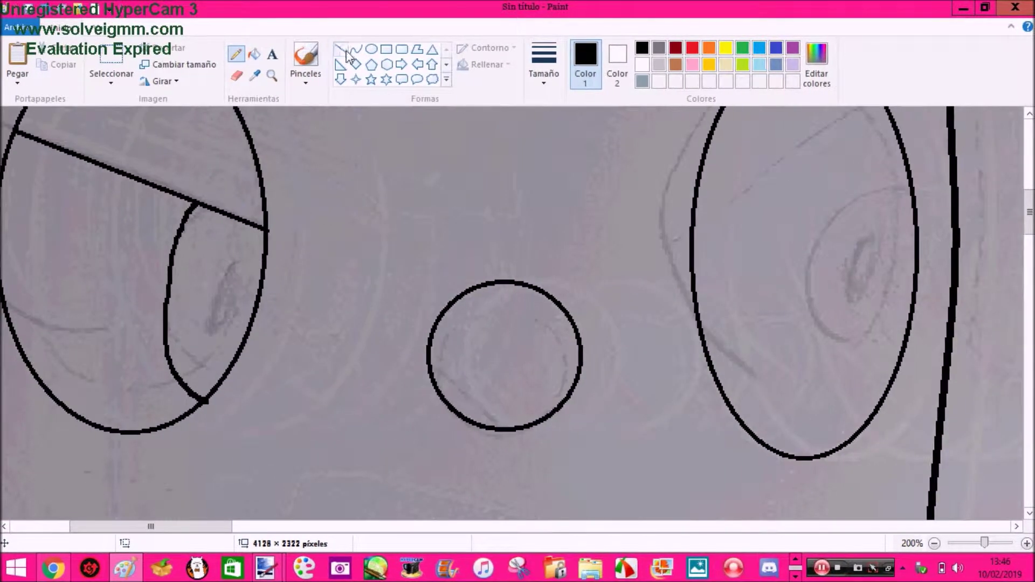
{"action": "left_click_drag", "start_coordinate": [693, 270], "coordinate": [888, 113]}
{"action": "left_click", "coordinate": [236, 54]}
{"action": "left_click_drag", "start_coordinate": [829, 162], "coordinate": [879, 405]}
Add narrow elliptical pupils inside both irises, with the left eye's pupil smaller than the right eye's
{"action": "left_click", "coordinate": [371, 49]}
{"action": "mouse_move", "coordinate": [227, 238]}
{"action": "left_mouse_down"}
{"action": "mouse_move", "coordinate": [257, 351]}
{"action": "mouse_move", "coordinate": [267, 344]}
{"action": "left_mouse_up"}
{"action": "left_click_drag", "start_coordinate": [246, 285], "coordinate": [230, 284]}
{"action": "left_click_drag", "start_coordinate": [862, 178], "coordinate": [901, 334]}
{"action": "left_click_drag", "start_coordinate": [861, 256], "coordinate": [838, 256]}
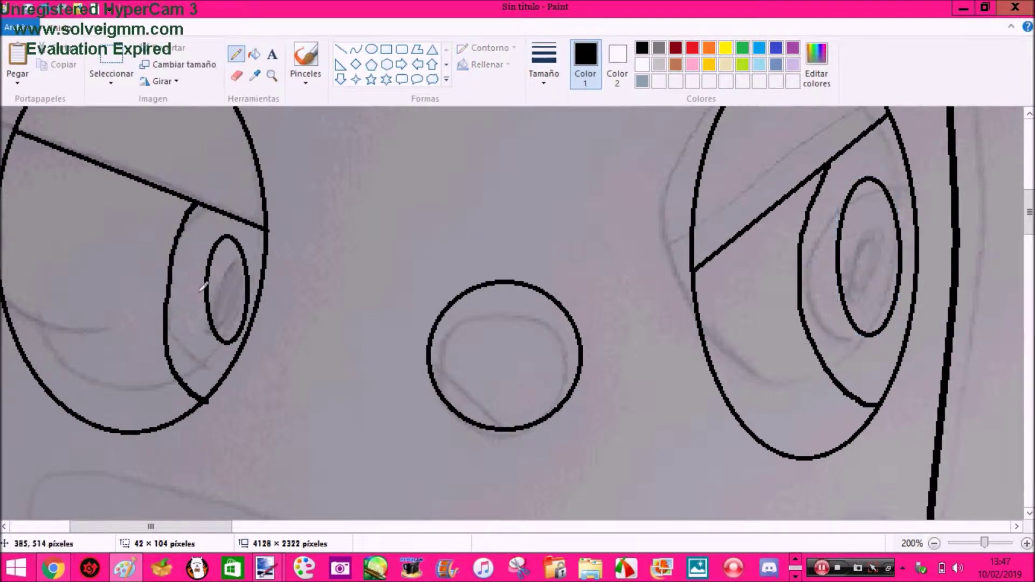
Draw the wide mouth outline freehand below the nose, with rounded ends meeting the head's lower edge
{"action": "scroll", "coordinate": [203, 286], "scroll_direction": "down", "scroll_amount": 4}
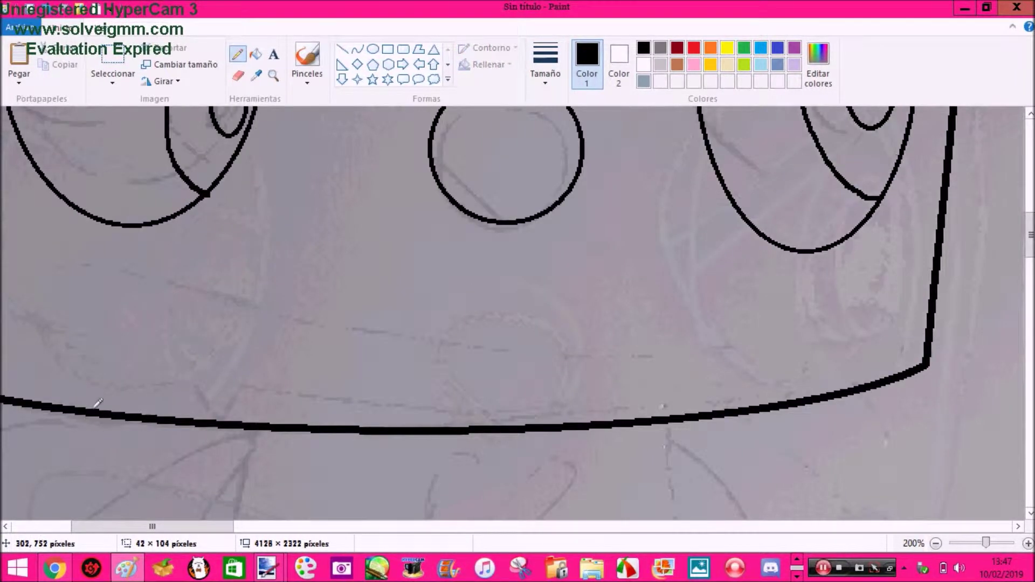
{"action": "mouse_move", "coordinate": [78, 408]}
{"action": "left_mouse_down"}
{"action": "mouse_move", "coordinate": [28, 359]}
{"action": "mouse_move", "coordinate": [37, 231]}
{"action": "left_mouse_up"}
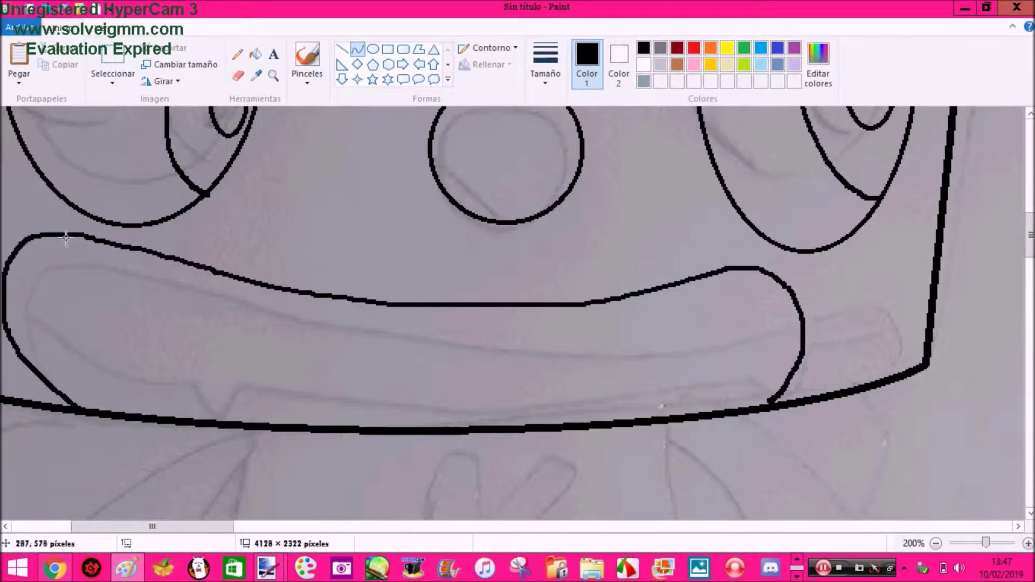
Try a downward-bowed curve about 523 × 81 px dividing the mouth from one end to the other
{"action": "left_click_drag", "start_coordinate": [7, 275], "coordinate": [801, 337]}
{"action": "left_click_drag", "start_coordinate": [162, 294], "coordinate": [160, 397]}
{"action": "left_click_drag", "start_coordinate": [672, 354], "coordinate": [678, 369]}
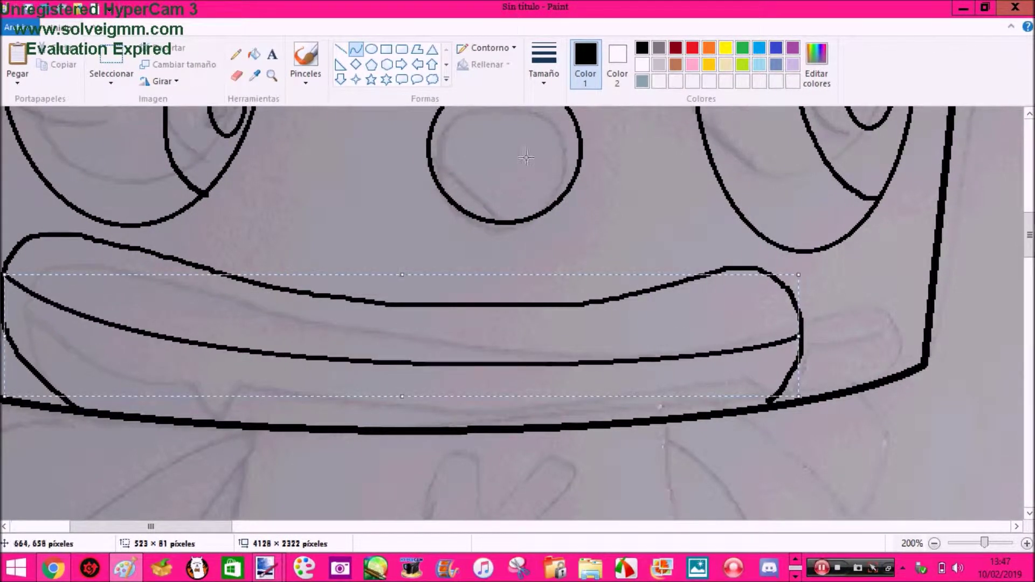
Try two pointed fangs hanging from the mouth's dividing curve, painting over the curve above each one in white
{"action": "left_click", "coordinate": [240, 56]}
{"action": "right_click", "coordinate": [161, 338]}
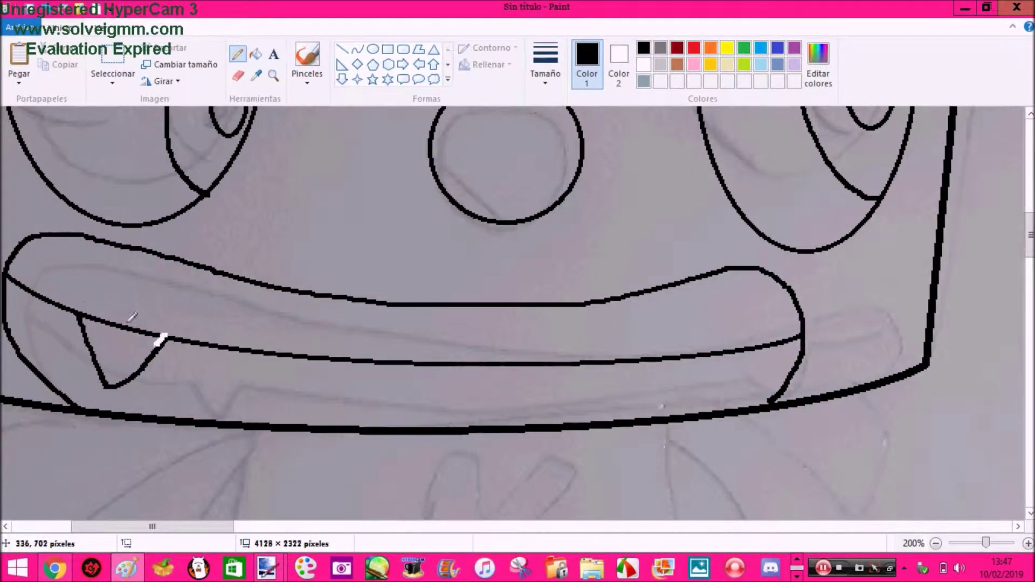
{"action": "left_click", "coordinate": [254, 54]}
{"action": "right_click", "coordinate": [123, 325]}
{"action": "left_click", "coordinate": [236, 54]}
{"action": "left_click_drag", "start_coordinate": [617, 362], "coordinate": [662, 392]}
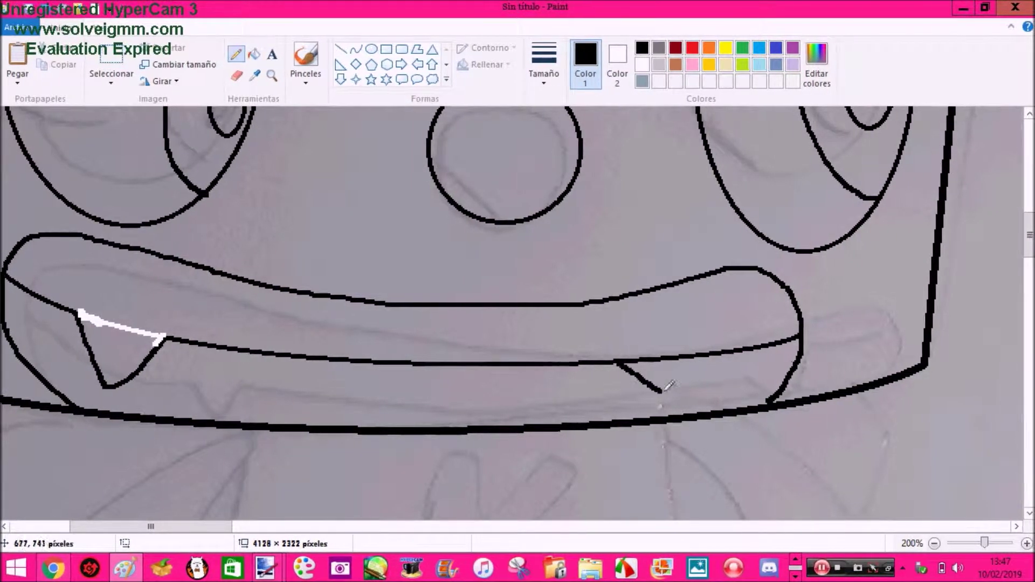
{"action": "right_click", "coordinate": [725, 337]}
{"action": "left_click", "coordinate": [237, 76]}
{"action": "left_click_drag", "start_coordinate": [625, 362], "coordinate": [650, 359]}
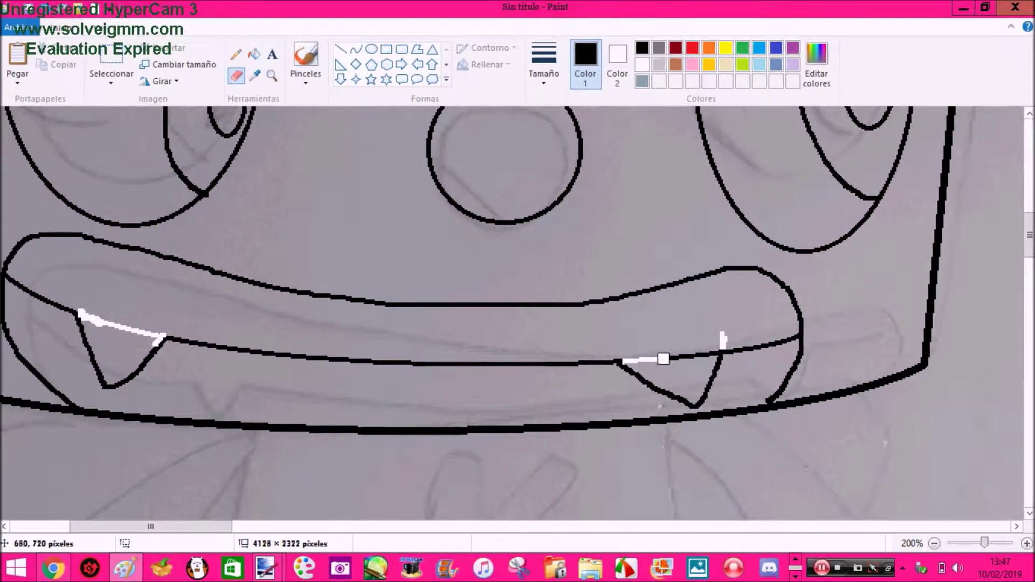
Switch to Chrome to look at the Baikinman reference images and return to the Paint drawing
{"action": "left_click", "coordinate": [53, 568]}
{"action": "scroll", "coordinate": [40, 534], "scroll_direction": "down", "scroll_amount": 2}
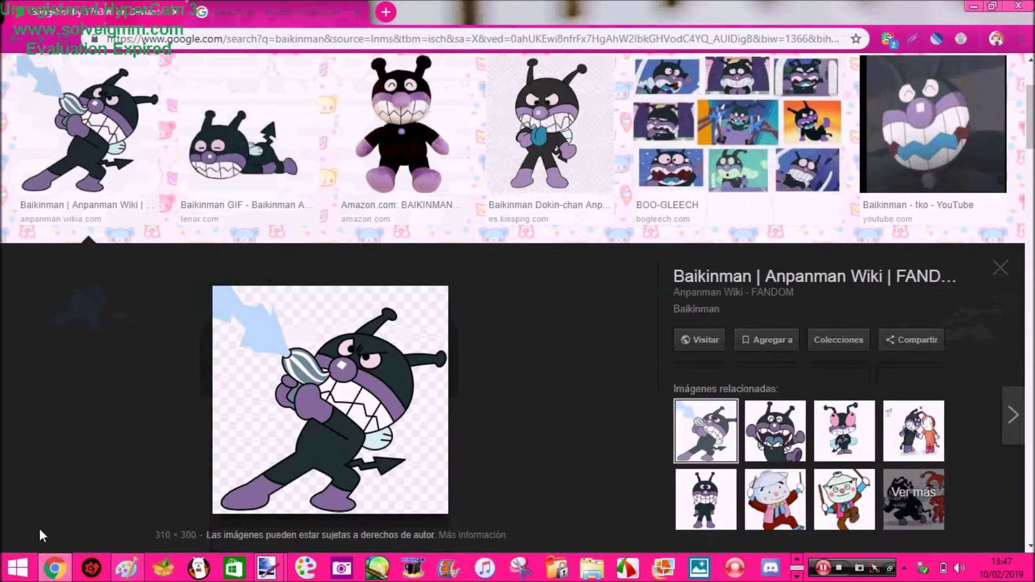
{"action": "left_click", "coordinate": [133, 567]}
Try a freehand zigzag row of teeth between the two fangs
{"action": "left_click", "coordinate": [236, 53]}
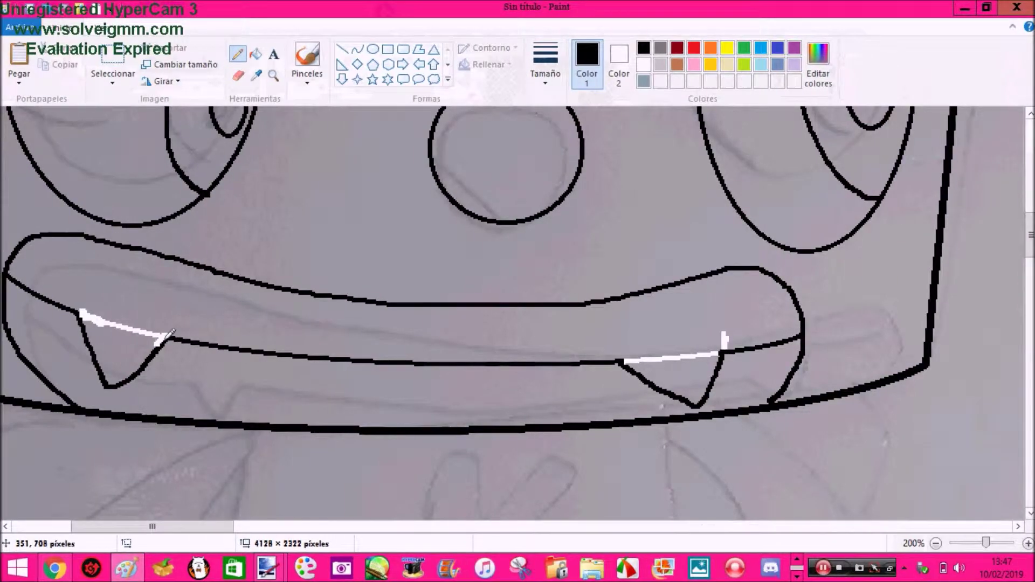
{"action": "left_click_drag", "start_coordinate": [166, 338], "coordinate": [205, 320]}
{"action": "left_click_drag", "start_coordinate": [568, 394], "coordinate": [625, 361]}
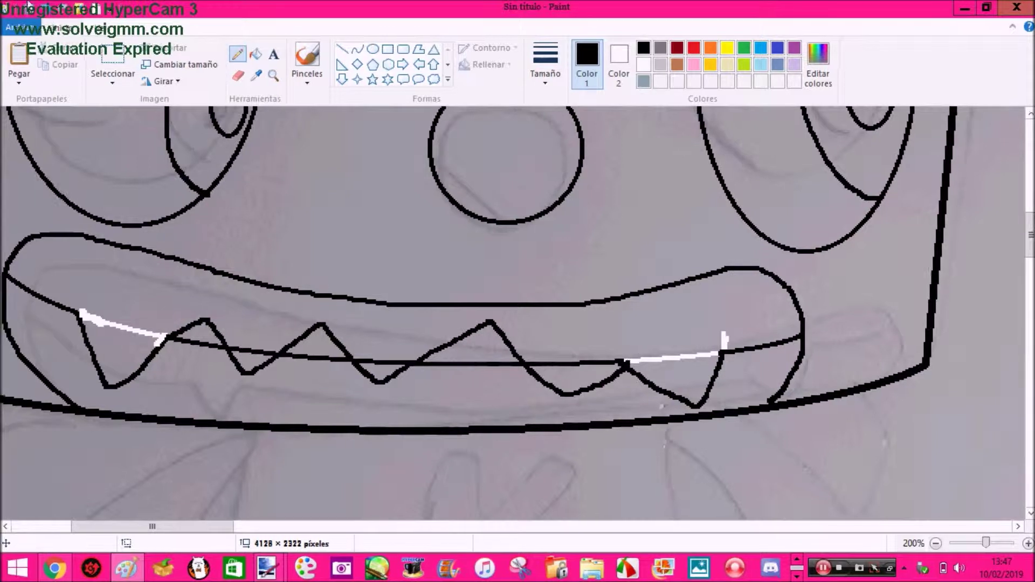
Undo the fangs and the mouth's dividing curve, and draw one freehand zigzag tooth line across the whole mouth
{"action": "key", "text": "ctrl+z"}
{"action": "left_click_drag", "start_coordinate": [5, 271], "coordinate": [68, 331]}
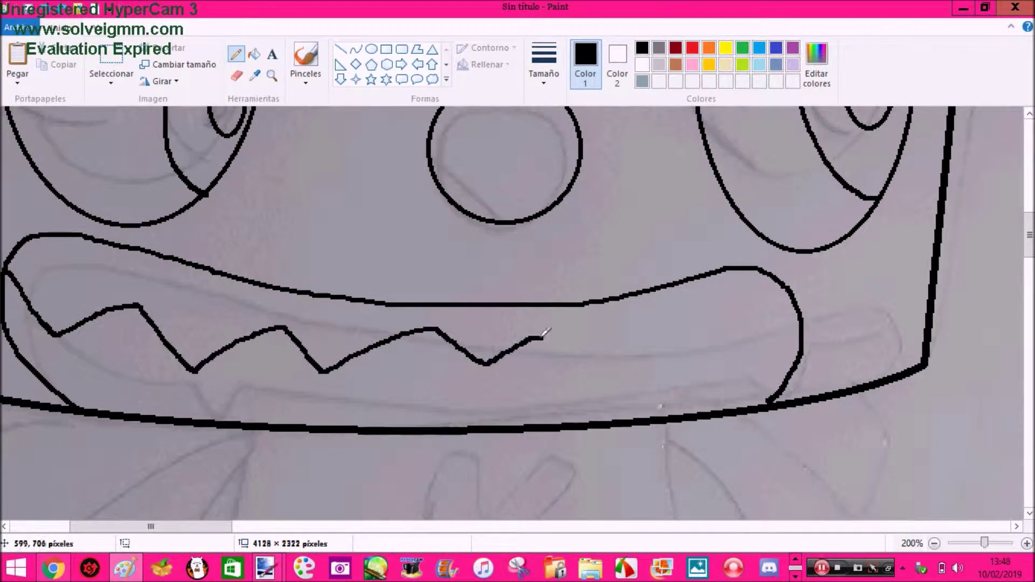
Draw the torso below the head as a four-sided polygon about 336 × 262 px, widening toward its lower left
{"action": "scroll", "coordinate": [423, 201], "scroll_direction": "up", "scroll_amount": 2}
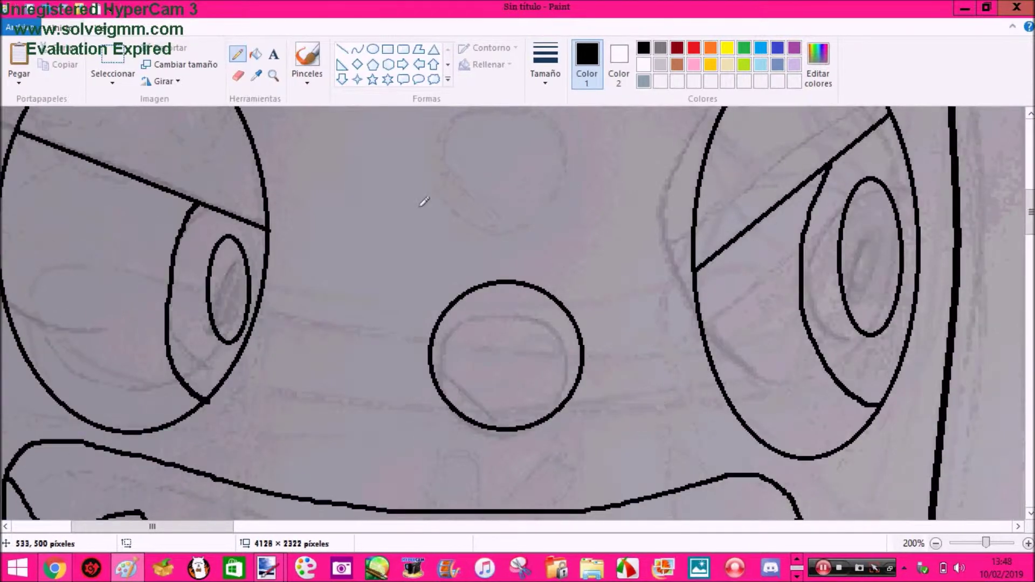
{"action": "left_click", "coordinate": [272, 76]}
{"action": "right_click", "coordinate": [200, 242]}
{"action": "scroll", "coordinate": [195, 247], "scroll_direction": "down", "scroll_amount": 5}
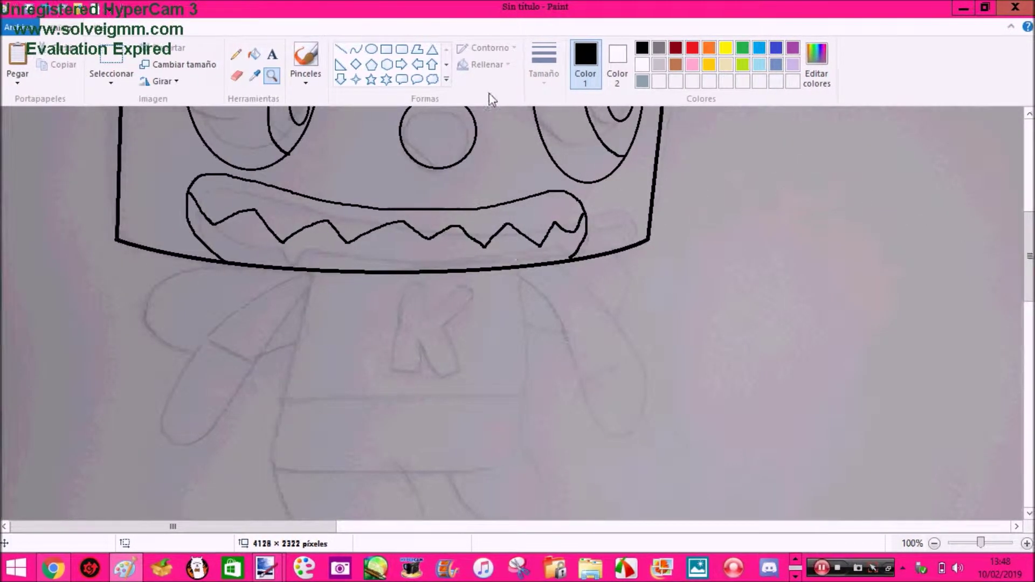
{"action": "left_click", "coordinate": [419, 53]}
{"action": "scroll", "coordinate": [377, 243], "scroll_direction": "down", "scroll_amount": 3}
{"action": "left_click_drag", "start_coordinate": [313, 168], "coordinate": [273, 358]}
{"action": "left_click", "coordinate": [516, 362]}
{"action": "double_click", "coordinate": [526, 166]}
{"action": "left_click", "coordinate": [311, 162]}
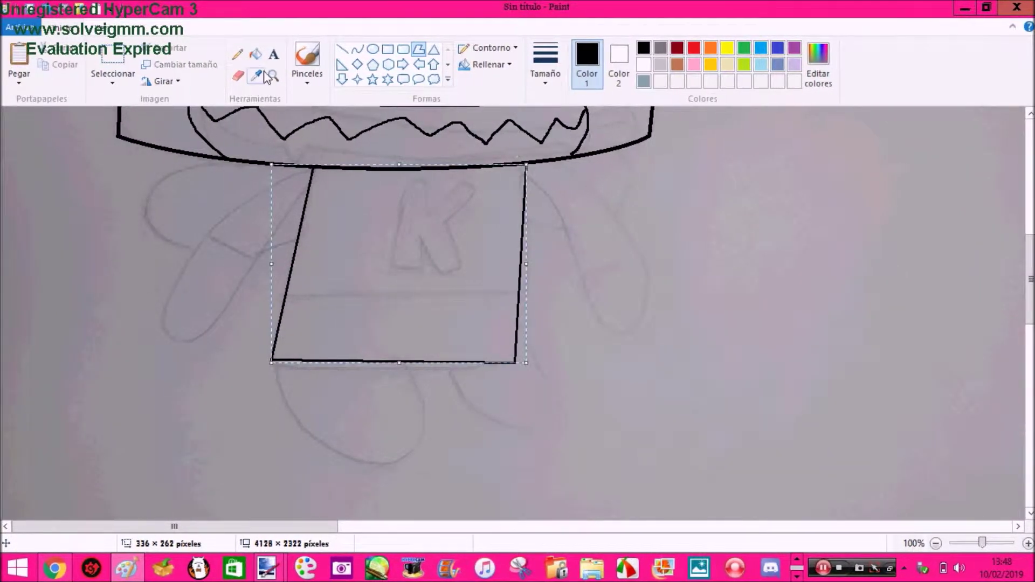
Draw a freehand horizontal line across the lower torso from its left edge to its right edge
{"action": "left_click", "coordinate": [273, 76]}
{"action": "left_click", "coordinate": [401, 317]}
{"action": "left_click_drag", "start_coordinate": [282, 249], "coordinate": [752, 254]}
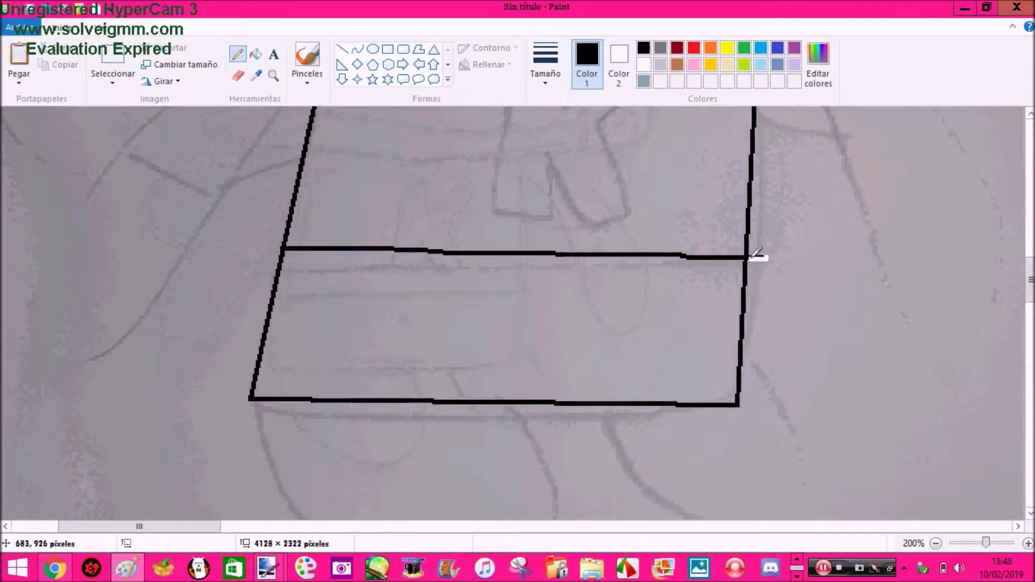
Draw a block letter K outline freehand on the chest and paint over its stray inner strokes in white
{"action": "scroll", "coordinate": [512, 264], "scroll_direction": "up", "scroll_amount": 3}
{"action": "mouse_move", "coordinate": [508, 135]}
{"action": "left_mouse_down"}
{"action": "mouse_move", "coordinate": [472, 311]}
{"action": "mouse_move", "coordinate": [527, 331]}
{"action": "mouse_move", "coordinate": [530, 262]}
{"action": "mouse_move", "coordinate": [571, 336]}
{"action": "mouse_move", "coordinate": [574, 250]}
{"action": "mouse_move", "coordinate": [628, 192]}
{"action": "mouse_move", "coordinate": [616, 151]}
{"action": "mouse_move", "coordinate": [556, 219]}
{"action": "left_mouse_up"}
{"action": "left_click_drag", "start_coordinate": [509, 137], "coordinate": [537, 138]}
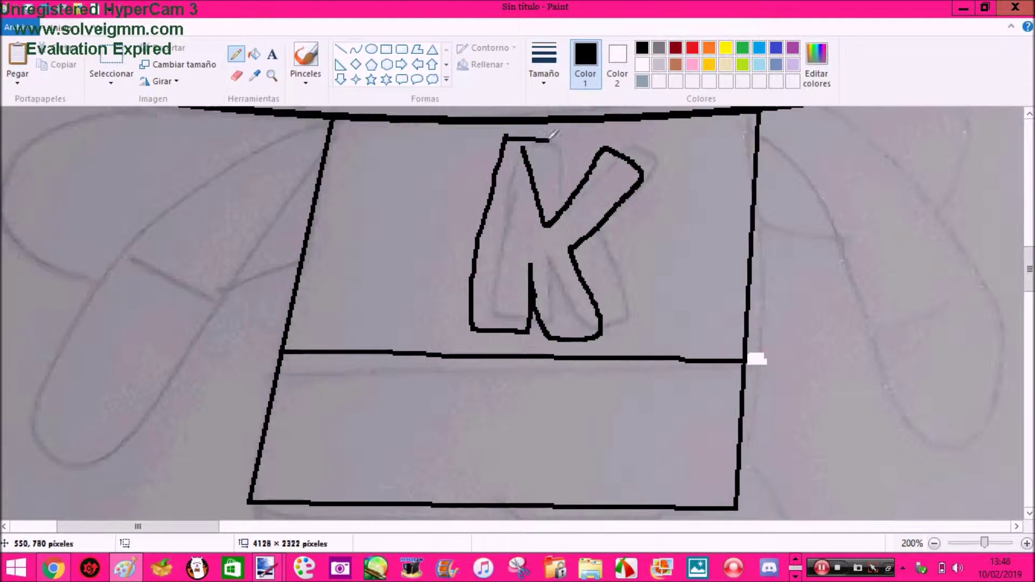
{"action": "left_click_drag", "start_coordinate": [556, 215], "coordinate": [553, 225]}
{"action": "left_click", "coordinate": [254, 54]}
{"action": "right_click", "coordinate": [543, 213]}
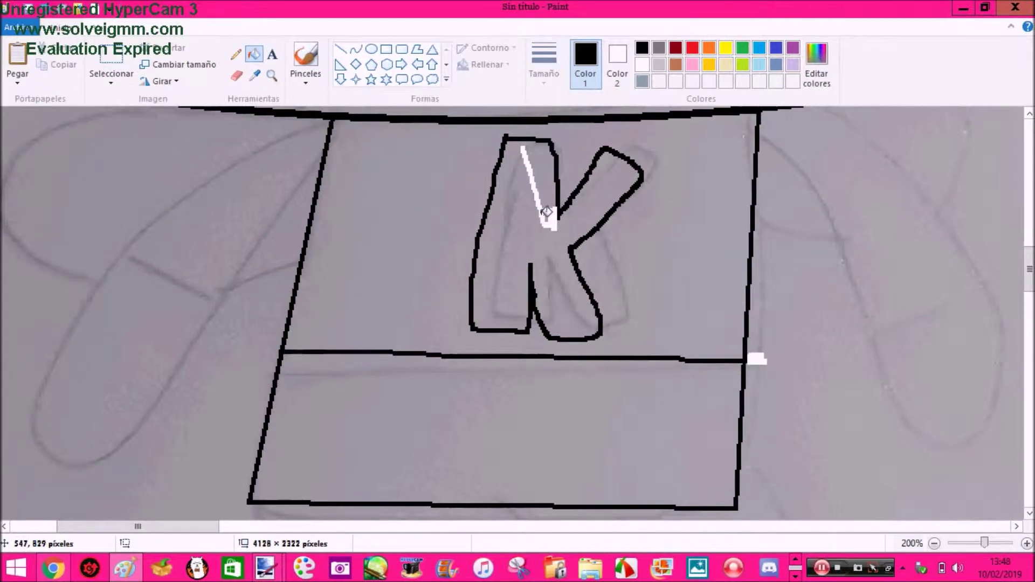
{"action": "left_click", "coordinate": [237, 55]}
{"action": "mouse_move", "coordinate": [530, 253]}
{"action": "left_mouse_down"}
{"action": "mouse_move", "coordinate": [543, 307]}
{"action": "mouse_move", "coordinate": [544, 291]}
{"action": "left_mouse_up"}
Draw both arms freehand as long rounded shapes hanging from the shoulders, with curved cuff lines across them
{"action": "scroll", "coordinate": [137, 307], "scroll_direction": "up", "scroll_amount": 2}
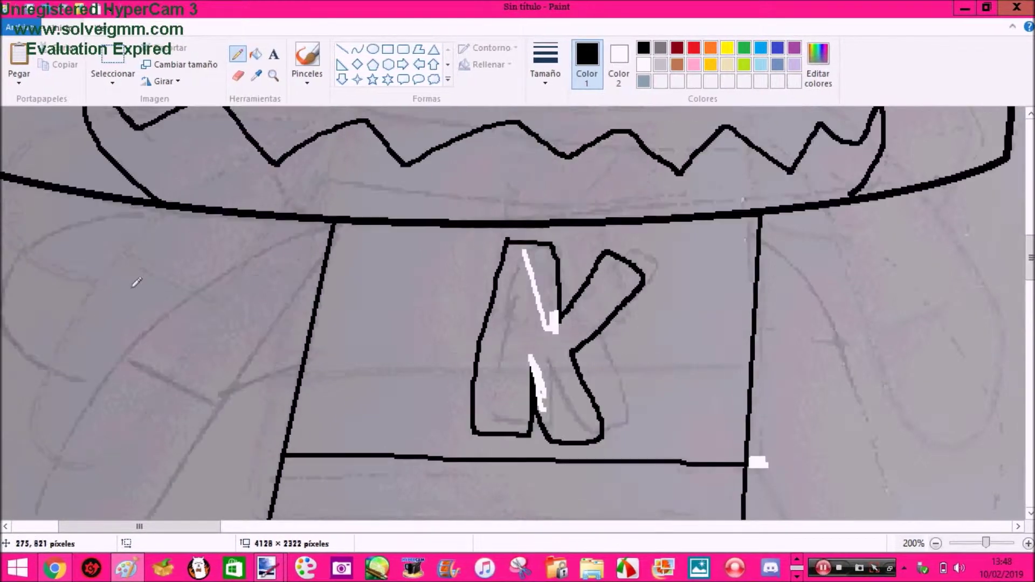
{"action": "scroll", "coordinate": [136, 307], "scroll_direction": "down", "scroll_amount": 2}
{"action": "mouse_move", "coordinate": [333, 115]}
{"action": "left_mouse_down"}
{"action": "mouse_move", "coordinate": [27, 302]}
{"action": "mouse_move", "coordinate": [261, 265]}
{"action": "left_mouse_up"}
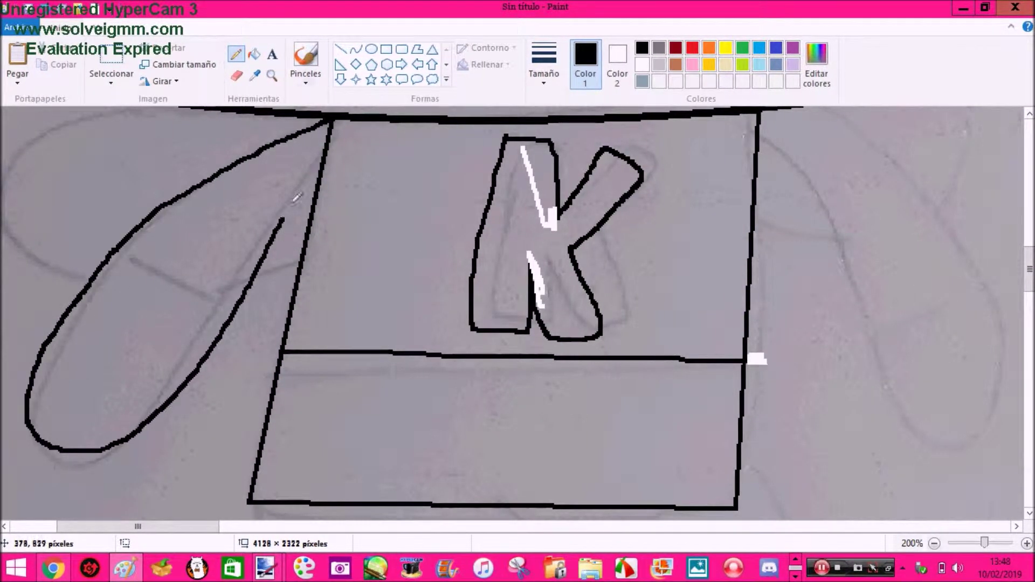
{"action": "mouse_move", "coordinate": [760, 143]}
{"action": "left_mouse_down"}
{"action": "mouse_move", "coordinate": [836, 325]}
{"action": "mouse_move", "coordinate": [941, 237]}
{"action": "left_mouse_up"}
{"action": "mouse_move", "coordinate": [850, 347]}
{"action": "left_mouse_down"}
{"action": "mouse_move", "coordinate": [921, 295]}
{"action": "mouse_move", "coordinate": [967, 286]}
{"action": "left_mouse_up"}
Trace the rounded shape behind the left arm freehand and erase its overlap with the arm
{"action": "scroll", "coordinate": [966, 286], "scroll_direction": "up", "scroll_amount": 1}
{"action": "left_click_drag", "start_coordinate": [170, 528], "coordinate": [135, 528]}
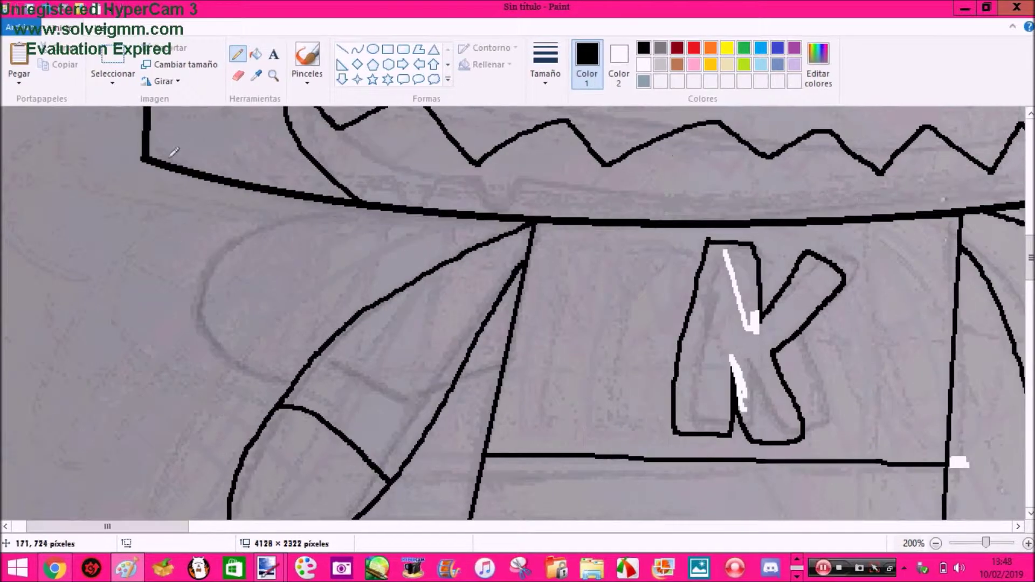
{"action": "left_click_drag", "start_coordinate": [314, 357], "coordinate": [521, 297]}
{"action": "left_click", "coordinate": [236, 76]}
{"action": "mouse_move", "coordinate": [314, 358]}
{"action": "left_mouse_down"}
{"action": "mouse_move", "coordinate": [481, 296]}
{"action": "mouse_move", "coordinate": [523, 296]}
{"action": "left_mouse_up"}
Trace the rounded shape behind the right arm freehand, painting white over its overlap with the arm and the stray stub at the mouth's corner
{"action": "left_click", "coordinate": [274, 76]}
{"action": "right_click", "coordinate": [366, 223]}
{"action": "left_click", "coordinate": [542, 240]}
{"action": "left_click", "coordinate": [549, 254]}
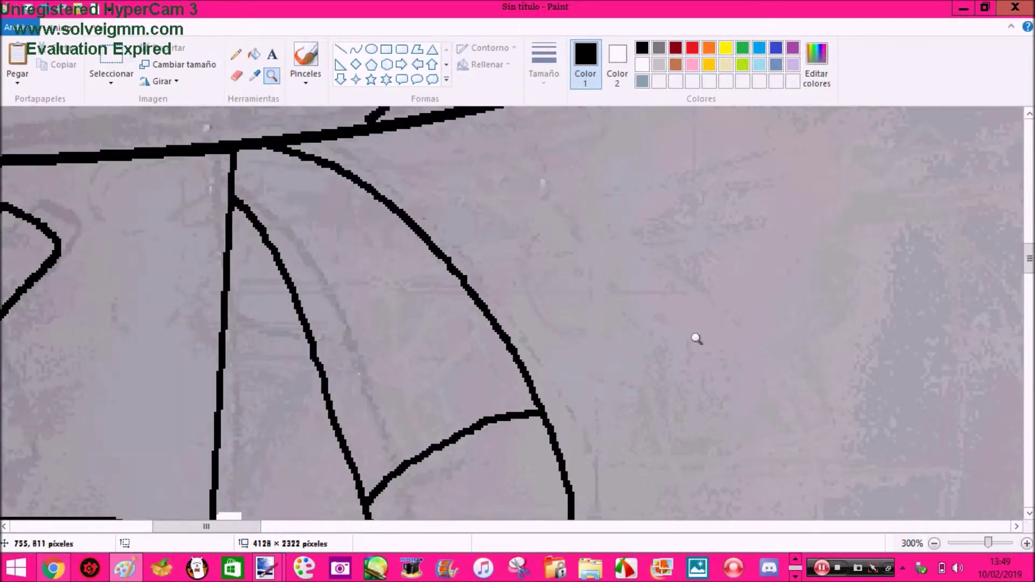
{"action": "left_click", "coordinate": [236, 55]}
{"action": "scroll", "coordinate": [245, 373], "scroll_direction": "up", "scroll_amount": 1}
{"action": "mouse_move", "coordinate": [230, 398]}
{"action": "left_mouse_down"}
{"action": "mouse_move", "coordinate": [647, 362]}
{"action": "mouse_move", "coordinate": [582, 184]}
{"action": "left_mouse_up"}
{"action": "left_click", "coordinate": [236, 76]}
{"action": "left_click_drag", "start_coordinate": [311, 413], "coordinate": [501, 440]}
{"action": "left_click", "coordinate": [236, 54]}
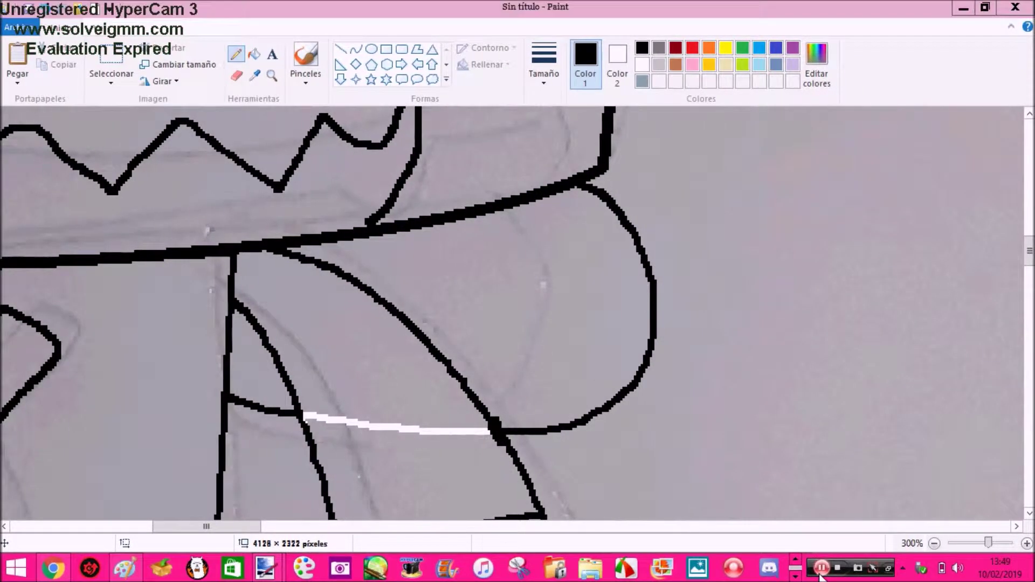
{"action": "left_click", "coordinate": [364, 231]}
{"action": "left_click_drag", "start_coordinate": [369, 218], "coordinate": [357, 226]}
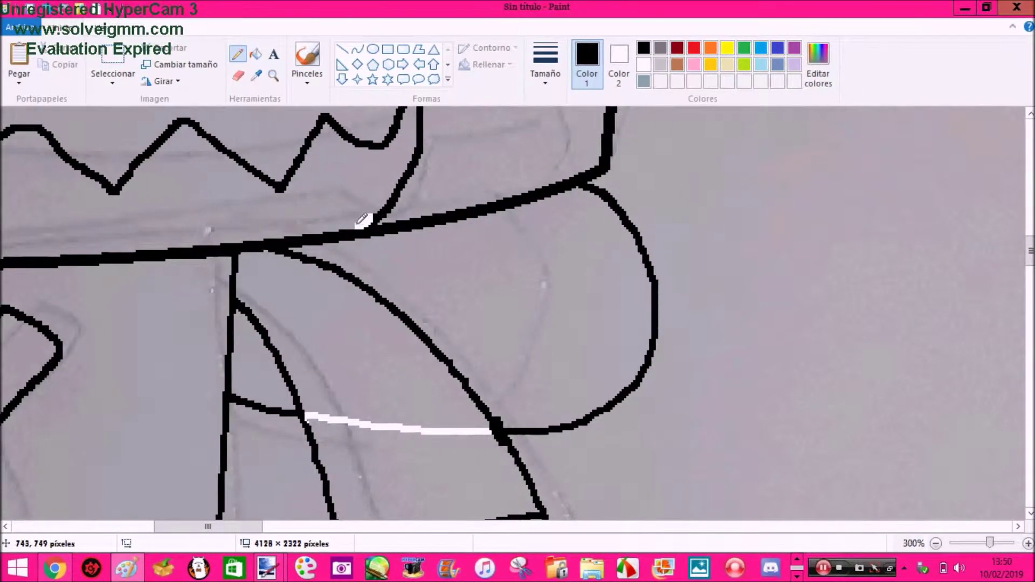
Trace the torso's bottom edge and the two rounded feet beneath it with the Curve tool
{"action": "left_click", "coordinate": [274, 76]}
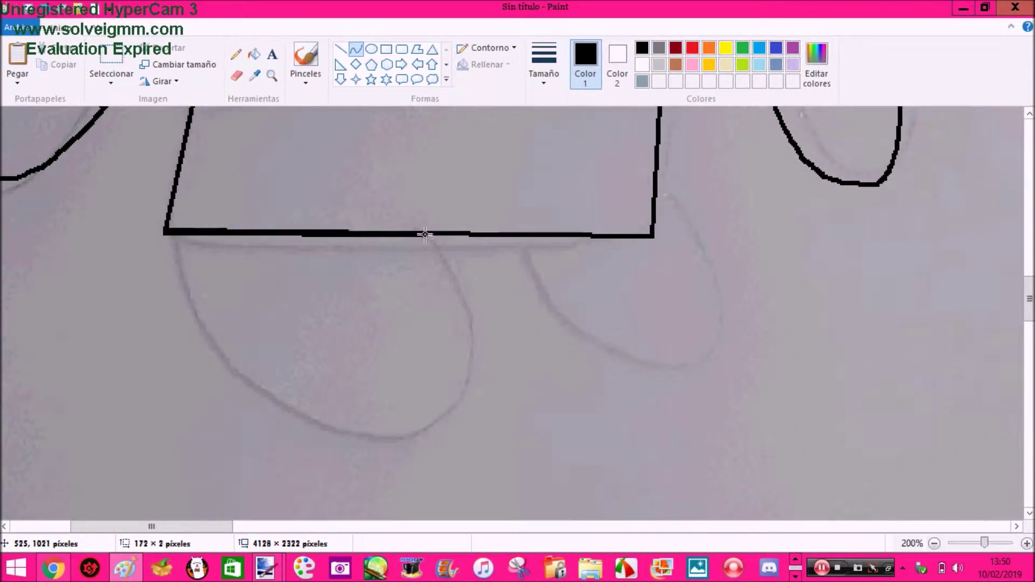
{"action": "left_click_drag", "start_coordinate": [334, 302], "coordinate": [200, 518]}
{"action": "left_click_drag", "start_coordinate": [377, 474], "coordinate": [601, 484]}
{"action": "left_click", "coordinate": [485, 218]}
{"action": "mouse_move", "coordinate": [485, 238]}
{"action": "left_mouse_down"}
{"action": "mouse_move", "coordinate": [652, 236]}
{"action": "mouse_move", "coordinate": [600, 496]}
{"action": "left_mouse_up"}
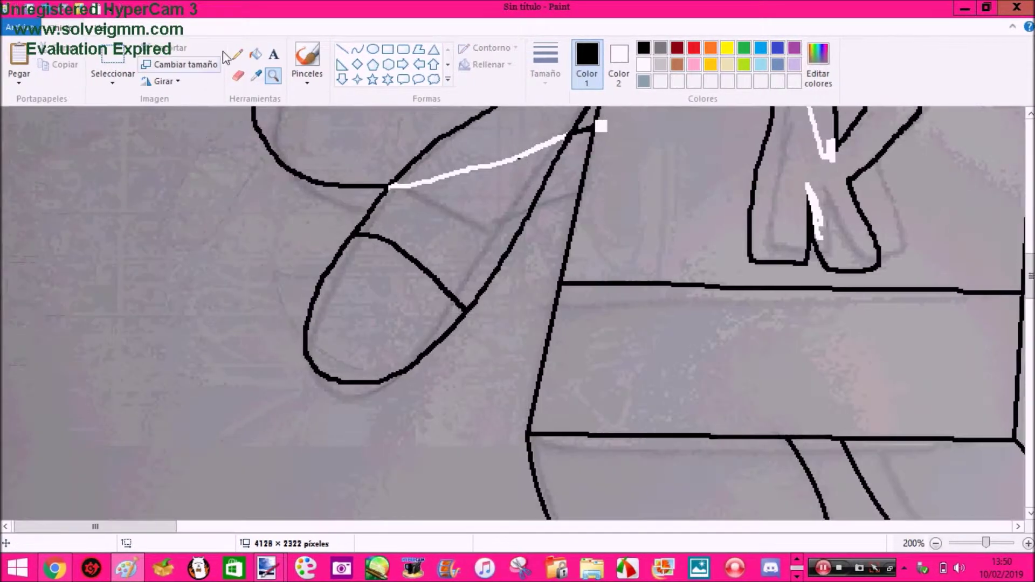
Draw the zigzag-edged shape between the left hand and the torso freehand and erase its overlap with the hand
{"action": "left_click_drag", "start_coordinate": [534, 388], "coordinate": [469, 419]}
{"action": "mouse_move", "coordinate": [295, 453]}
{"action": "left_mouse_down"}
{"action": "mouse_move", "coordinate": [416, 474]}
{"action": "mouse_move", "coordinate": [528, 444]}
{"action": "left_mouse_up"}
{"action": "mouse_move", "coordinate": [321, 424]}
{"action": "left_mouse_down"}
{"action": "mouse_move", "coordinate": [280, 366]}
{"action": "mouse_move", "coordinate": [278, 452]}
{"action": "left_mouse_up"}
{"action": "left_click", "coordinate": [46, 8]}
{"action": "mouse_move", "coordinate": [317, 422]}
{"action": "left_mouse_down"}
{"action": "mouse_move", "coordinate": [337, 371]}
{"action": "mouse_move", "coordinate": [268, 455]}
{"action": "left_mouse_up"}
{"action": "right_click", "coordinate": [293, 449]}
{"action": "left_click", "coordinate": [237, 76]}
{"action": "left_click_drag", "start_coordinate": [316, 355], "coordinate": [342, 373]}
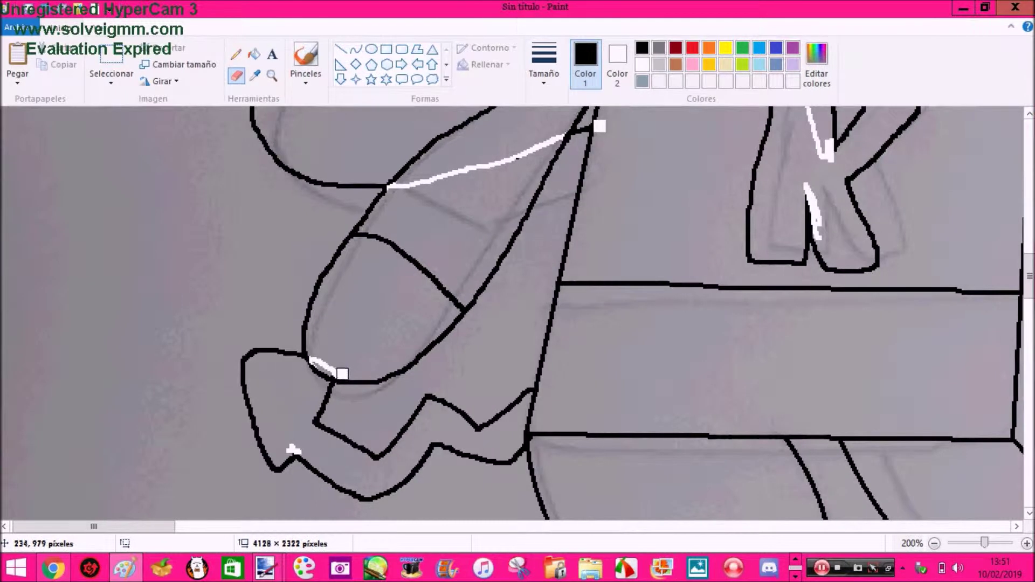
Draw a large black ellipse over the head of the second sketched character, to the right of the first one
{"action": "scroll", "coordinate": [365, 162], "scroll_direction": "up", "scroll_amount": 3}
{"action": "left_click", "coordinate": [273, 75]}
{"action": "right_click", "coordinate": [370, 317]}
{"action": "right_click", "coordinate": [370, 271]}
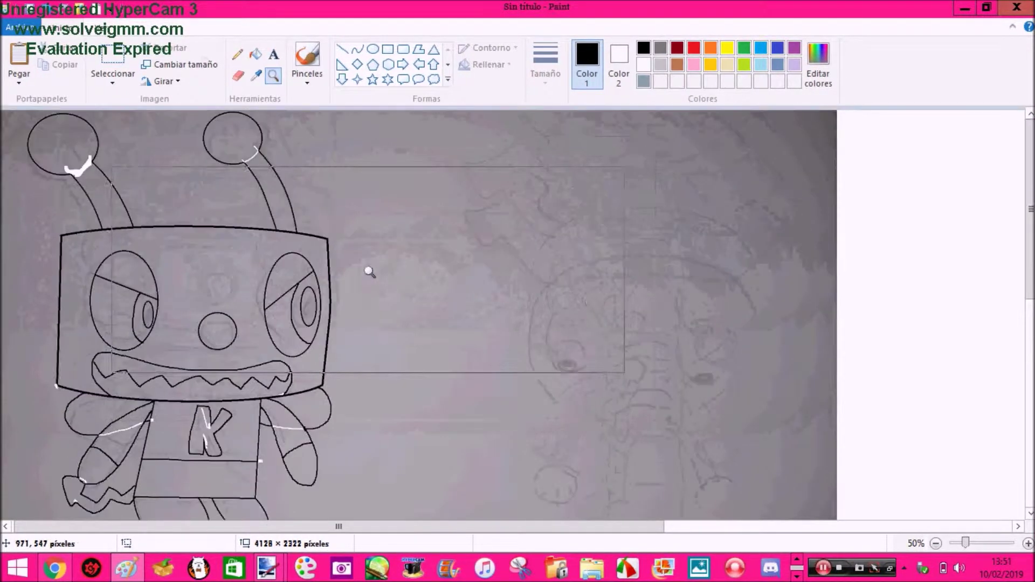
{"action": "left_click", "coordinate": [463, 247]}
{"action": "scroll", "coordinate": [491, 315], "scroll_direction": "down", "scroll_amount": 2}
{"action": "left_click_drag", "start_coordinate": [492, 315], "coordinate": [794, 331]}
Trace the lower edge and the lower right side of the second character's banana-shaped hat with dark red curves
{"action": "scroll", "coordinate": [613, 238], "scroll_direction": "up", "scroll_amount": 3}
{"action": "left_click", "coordinate": [356, 49]}
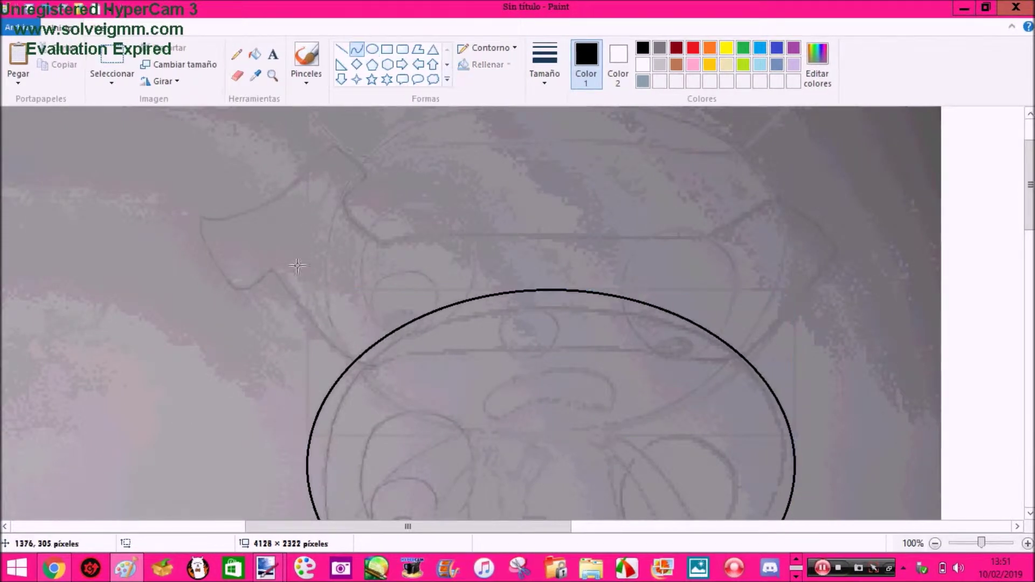
{"action": "left_click", "coordinate": [677, 48]}
{"action": "mouse_move", "coordinate": [270, 272]}
{"action": "left_mouse_down"}
{"action": "mouse_move", "coordinate": [424, 352]}
{"action": "mouse_move", "coordinate": [340, 381]}
{"action": "left_mouse_up"}
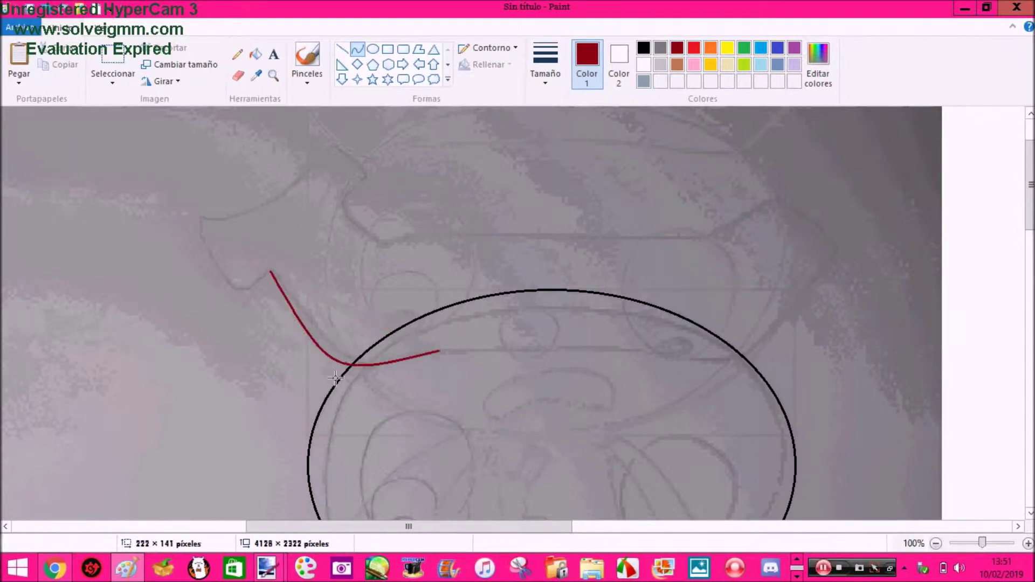
{"action": "left_click", "coordinate": [274, 75]}
{"action": "left_click", "coordinate": [477, 311]}
{"action": "key", "text": "ctrl+z"}
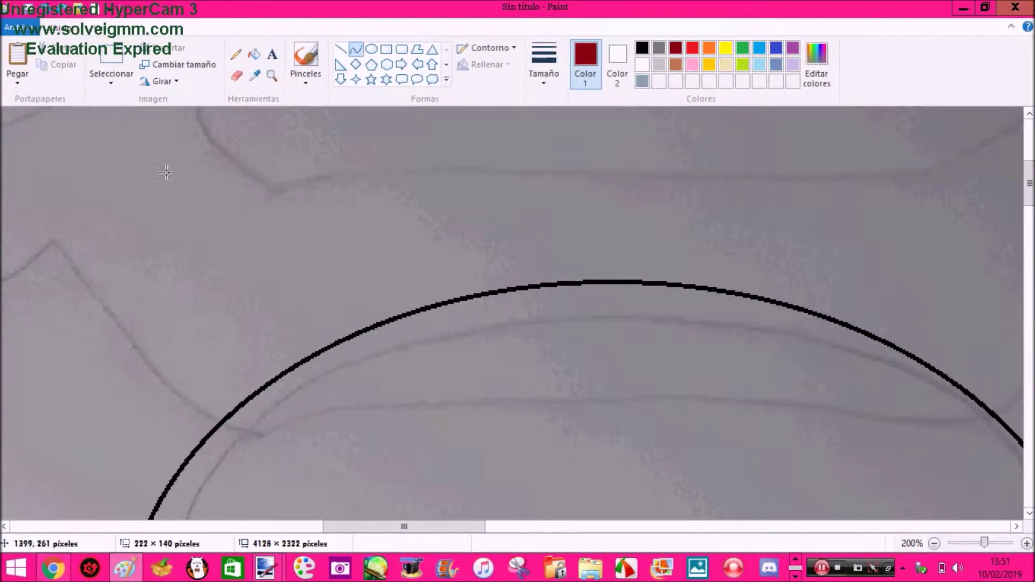
{"action": "left_click_drag", "start_coordinate": [54, 244], "coordinate": [256, 430]}
{"action": "left_click_drag", "start_coordinate": [416, 527], "coordinate": [452, 527]}
{"action": "left_click_drag", "start_coordinate": [25, 434], "coordinate": [761, 418]}
{"action": "left_click_drag", "start_coordinate": [442, 401], "coordinate": [517, 384]}
{"action": "left_click_drag", "start_coordinate": [890, 308], "coordinate": [953, 206]}
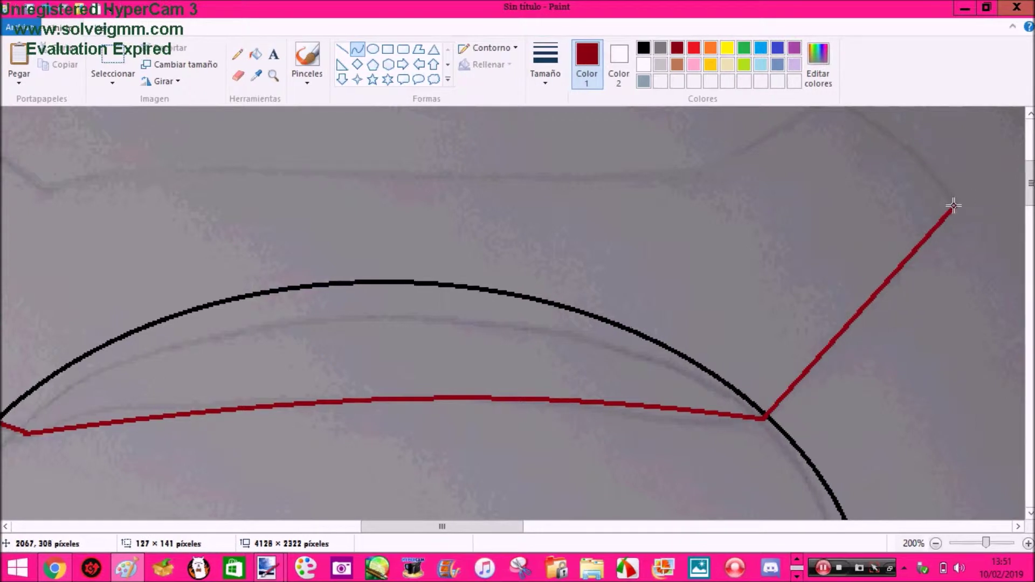
Trace the right tip and the long upper edge of the hat with dark red curves
{"action": "scroll", "coordinate": [802, 198], "scroll_direction": "up", "scroll_amount": 3}
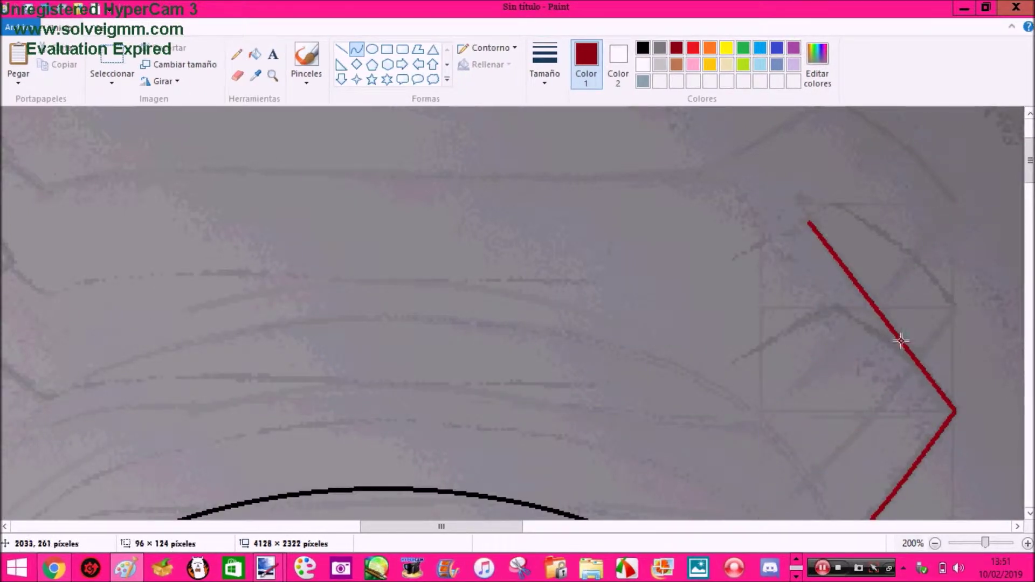
{"action": "left_click_drag", "start_coordinate": [808, 222], "coordinate": [839, 259]}
{"action": "left_click_drag", "start_coordinate": [449, 526], "coordinate": [430, 526]}
{"action": "left_click", "coordinate": [955, 269]}
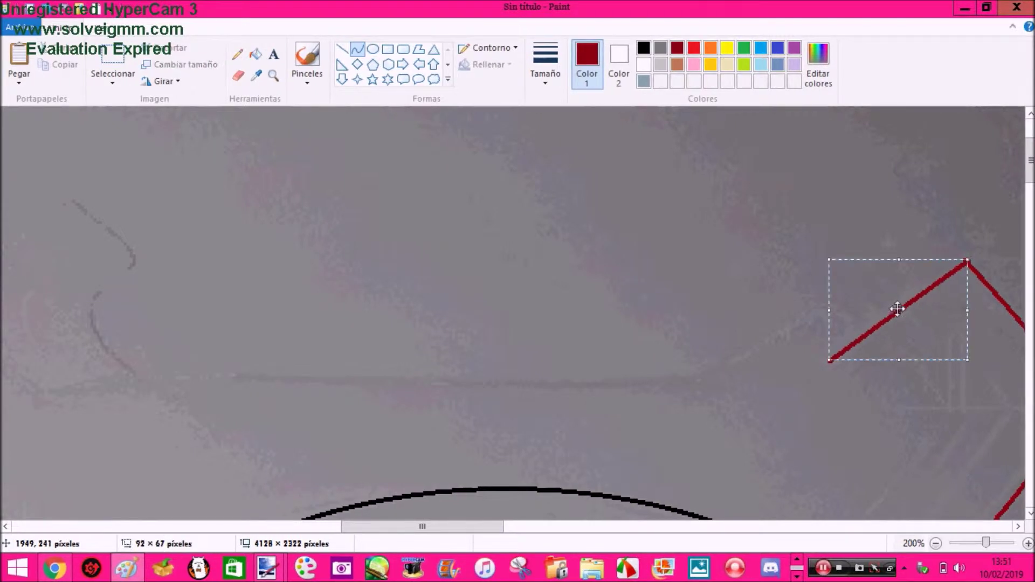
{"action": "left_click_drag", "start_coordinate": [827, 361], "coordinate": [424, 345]}
{"action": "left_click", "coordinate": [324, 335]}
{"action": "left_click", "coordinate": [436, 332]}
{"action": "left_click_drag", "start_coordinate": [386, 528], "coordinate": [345, 527]}
{"action": "left_click", "coordinate": [363, 360]}
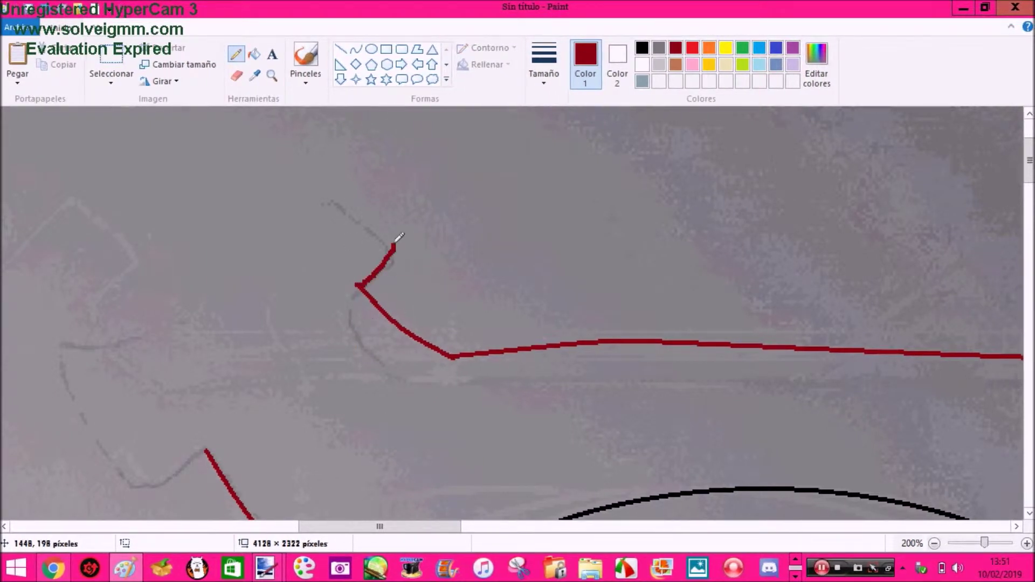
Close the hat's left end freehand in dark red and paint white over the stray strokes at its lower corner
{"action": "left_click_drag", "start_coordinate": [30, 279], "coordinate": [65, 400]}
{"action": "left_click_drag", "start_coordinate": [180, 399], "coordinate": [207, 452]}
{"action": "left_click_drag", "start_coordinate": [190, 370], "coordinate": [179, 398]}
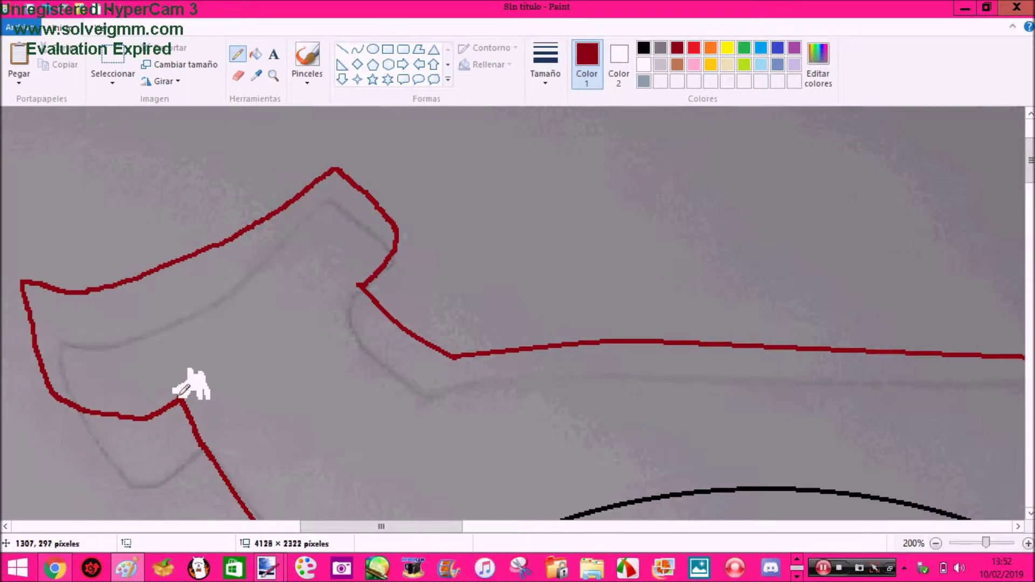
Draw a dark red freehand line across the hat's right tip to separate its end section
{"action": "scroll", "coordinate": [319, 305], "scroll_direction": "down", "scroll_amount": 3}
{"action": "left_click", "coordinate": [273, 76]}
{"action": "right_click", "coordinate": [515, 224]}
{"action": "left_click", "coordinate": [584, 222]}
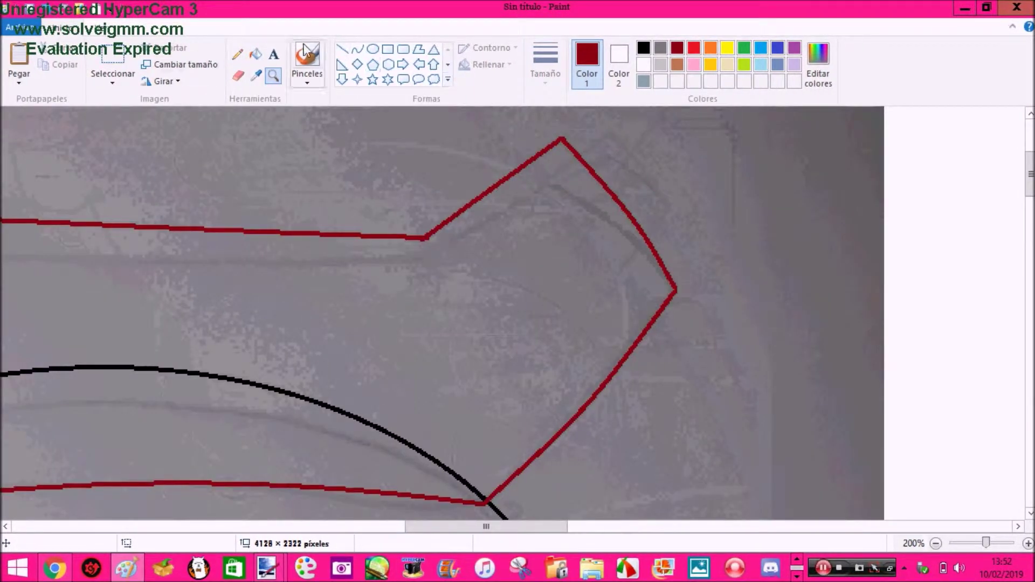
{"action": "left_click", "coordinate": [237, 54]}
{"action": "left_click_drag", "start_coordinate": [526, 165], "coordinate": [659, 314]}
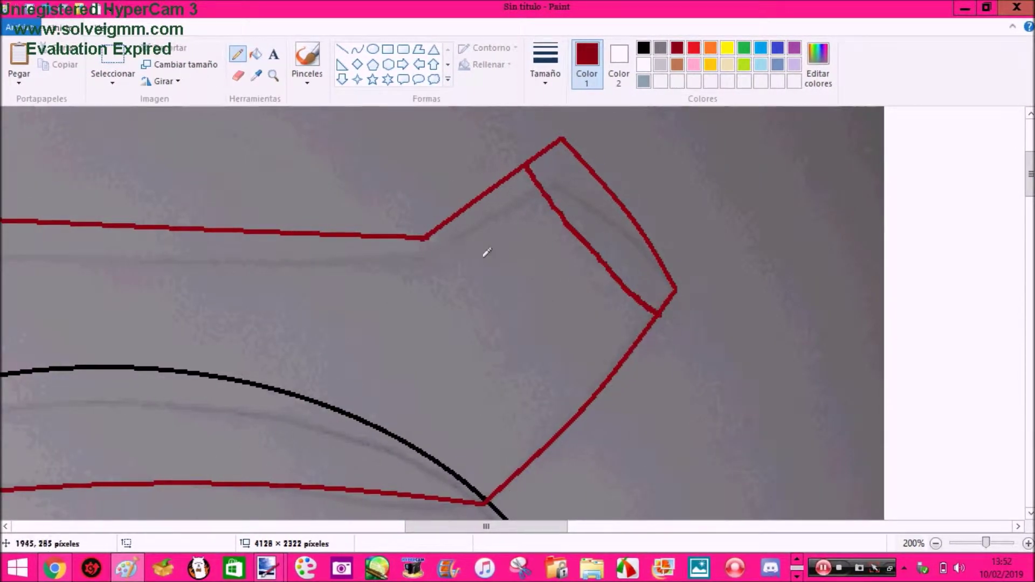
Erase across the head ellipse inside the hat, fill that arc with white, and recolour the hat's outline black
{"action": "left_click", "coordinate": [274, 81]}
{"action": "right_click", "coordinate": [178, 192]}
{"action": "right_click", "coordinate": [178, 193]}
{"action": "left_click", "coordinate": [177, 193]}
{"action": "left_click", "coordinate": [238, 76]}
{"action": "left_click_drag", "start_coordinate": [328, 248], "coordinate": [336, 283]}
{"action": "left_click", "coordinate": [252, 54]}
{"action": "left_click", "coordinate": [642, 50]}
{"action": "left_click", "coordinate": [330, 248]}
{"action": "right_click", "coordinate": [330, 248]}
{"action": "left_click", "coordinate": [321, 201]}
Draw freehand black seam lines below the hat's upper edge and above its lower edge, whiting out their stray ends
{"action": "left_click", "coordinate": [271, 76]}
{"action": "left_click", "coordinate": [401, 223]}
{"action": "left_click_drag", "start_coordinate": [403, 532], "coordinate": [381, 532]}
{"action": "right_click", "coordinate": [296, 214]}
{"action": "left_click", "coordinate": [301, 225]}
{"action": "left_click", "coordinate": [236, 54]}
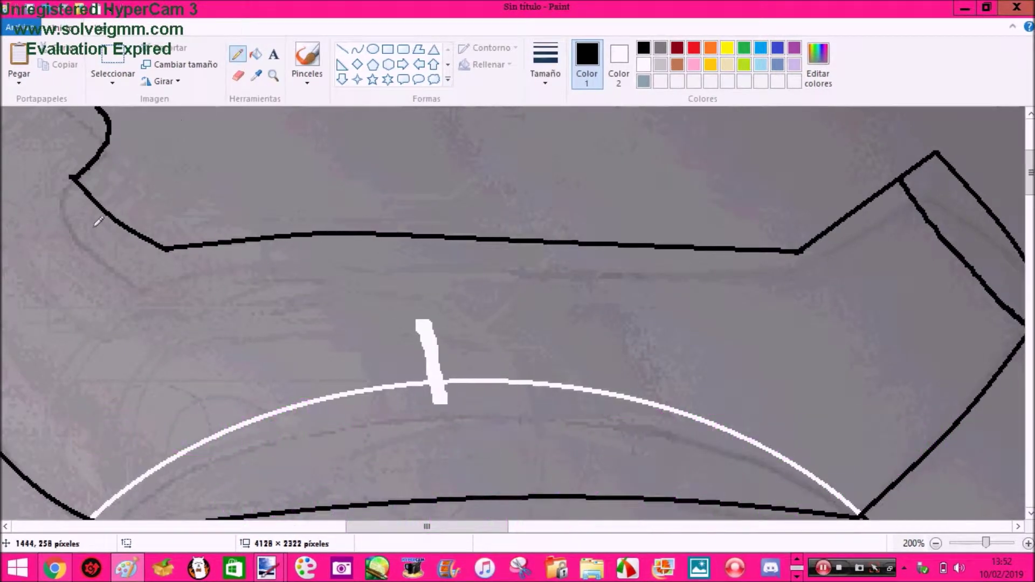
{"action": "left_click_drag", "start_coordinate": [58, 205], "coordinate": [191, 298]}
{"action": "left_click_drag", "start_coordinate": [721, 284], "coordinate": [872, 258]}
{"action": "scroll", "coordinate": [872, 258], "scroll_direction": "down", "scroll_amount": 3}
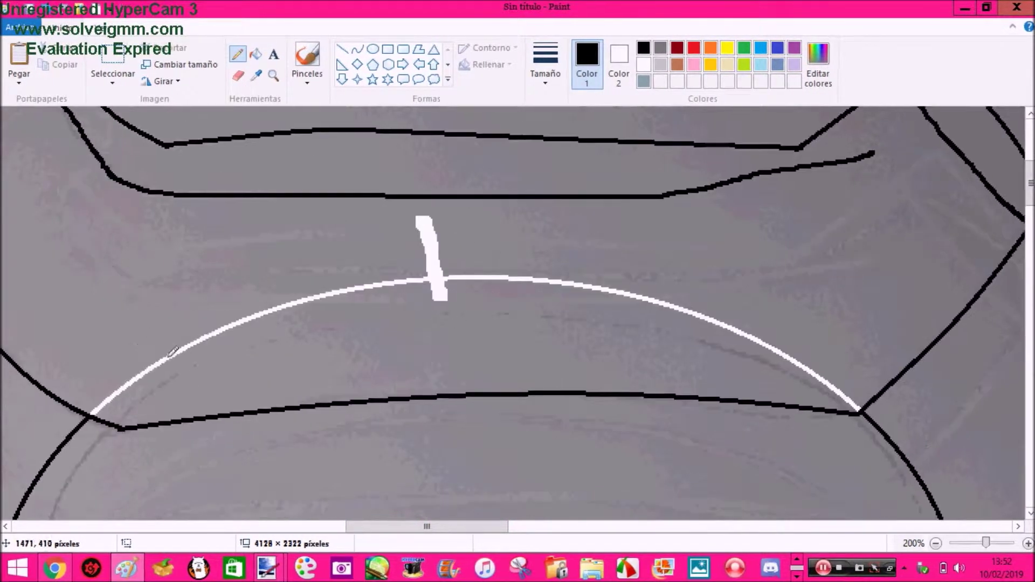
{"action": "left_click_drag", "start_coordinate": [139, 357], "coordinate": [770, 360]}
{"action": "scroll", "coordinate": [161, 335], "scroll_direction": "up", "scroll_amount": 3}
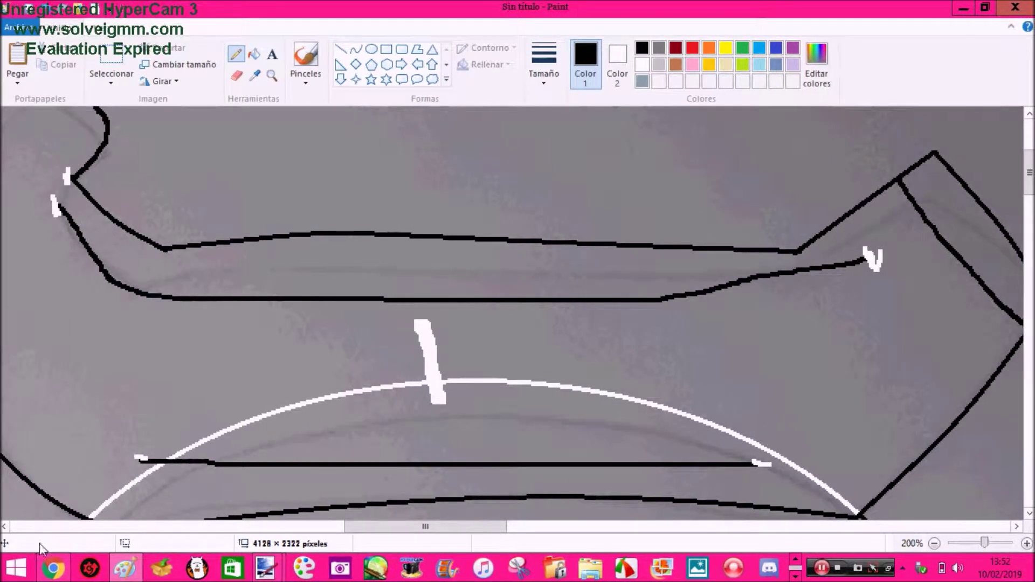
Check the banana-headed reference drawing in Chrome, return to Paint, and draw a wavy drip below the hat's lower seam line
{"action": "left_click", "coordinate": [54, 571]}
{"action": "left_click", "coordinate": [97, 12]}
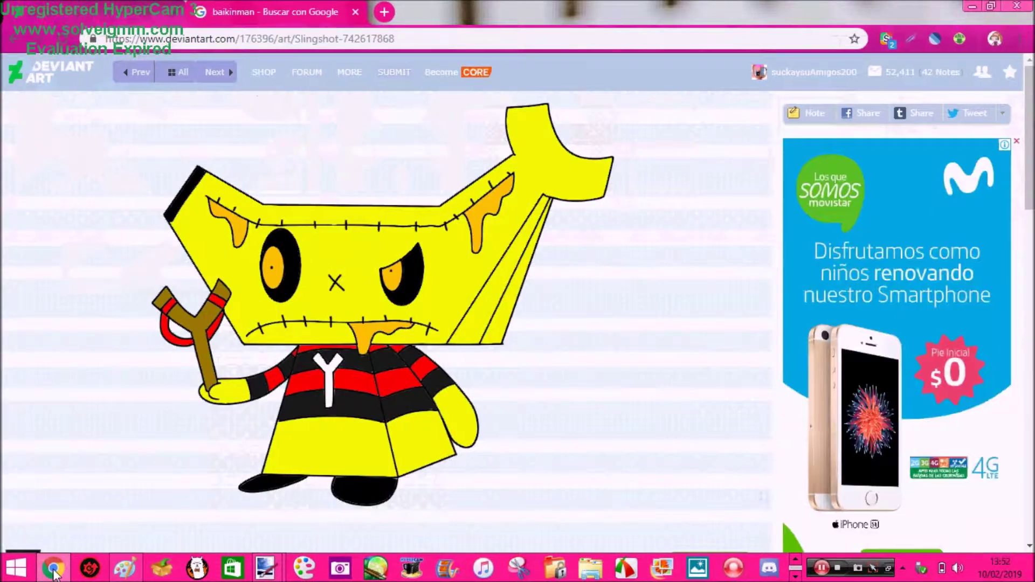
{"action": "left_click", "coordinate": [124, 569]}
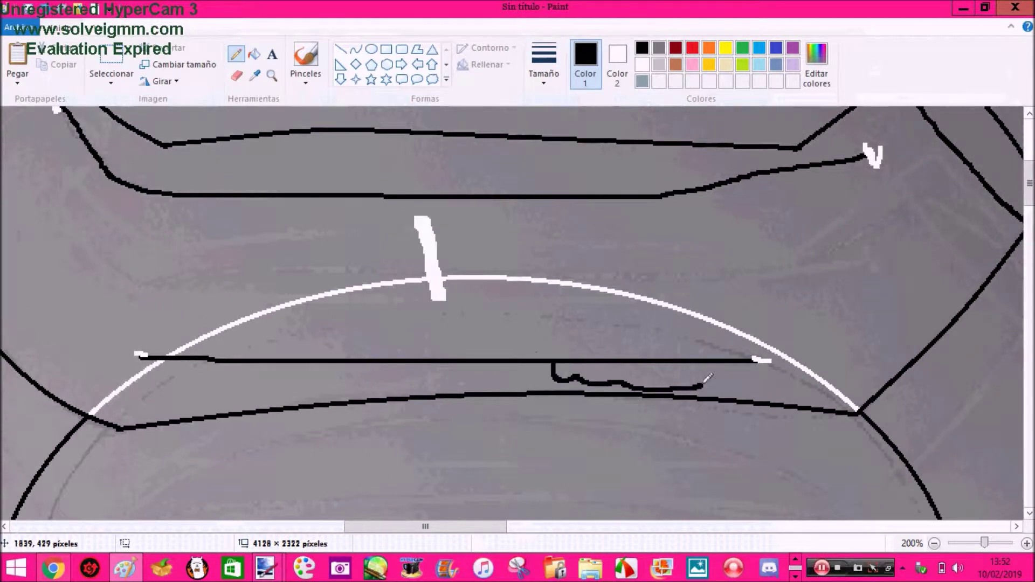
{"action": "left_click_drag", "start_coordinate": [402, 530], "coordinate": [392, 530]}
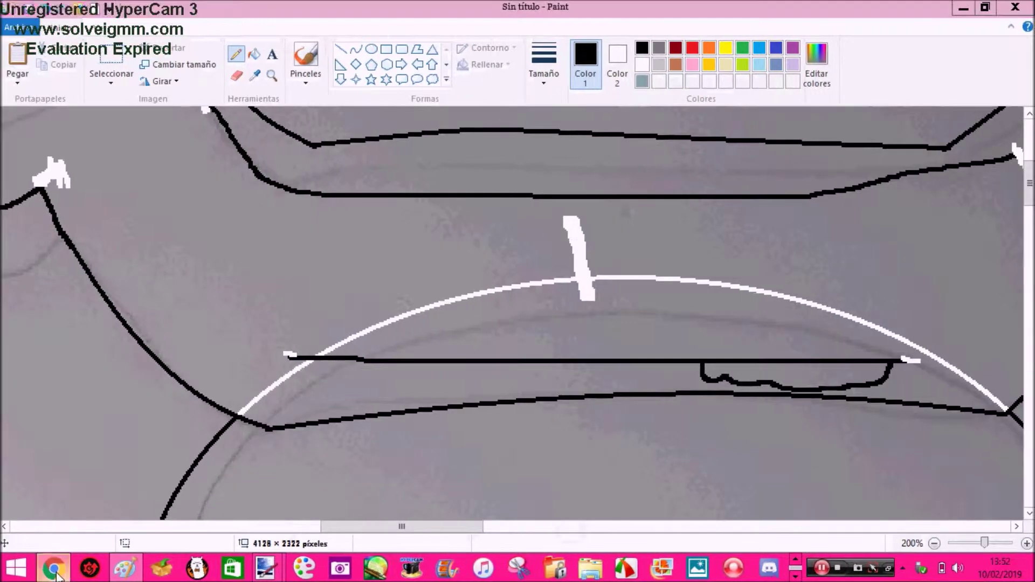
Check the reference drawing in Chrome and draw wavy drips under the left and right ends of the hat's upper seam line
{"action": "left_click", "coordinate": [54, 569]}
{"action": "left_click", "coordinate": [56, 572]}
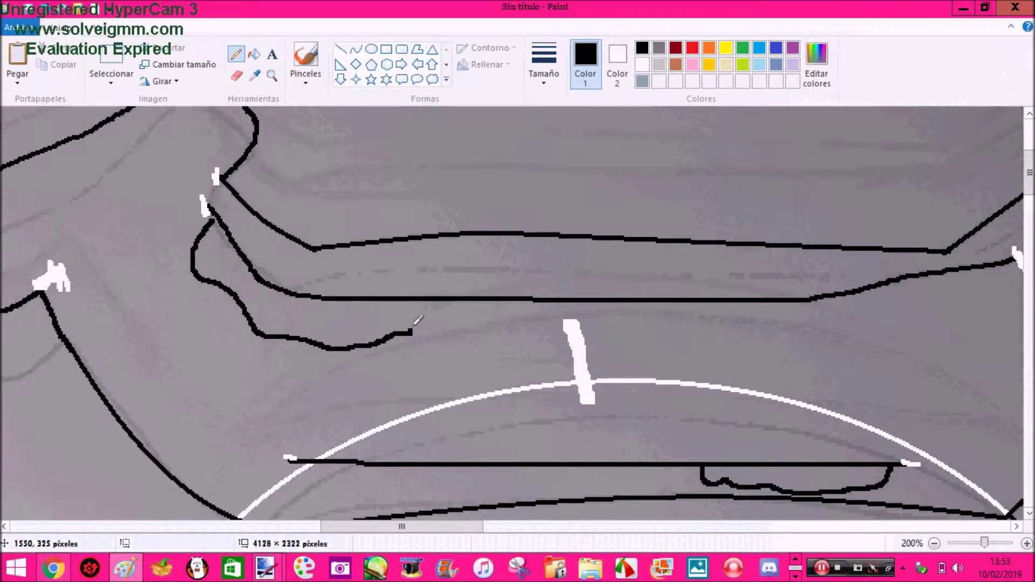
{"action": "left_click_drag", "start_coordinate": [362, 528], "coordinate": [411, 529]}
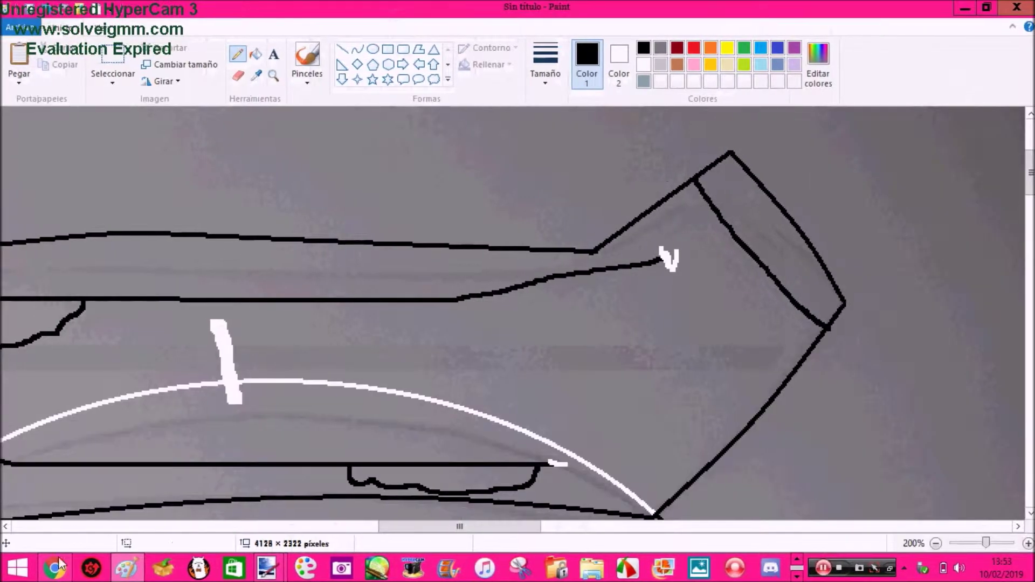
{"action": "left_click", "coordinate": [56, 570]}
{"action": "left_click", "coordinate": [56, 569]}
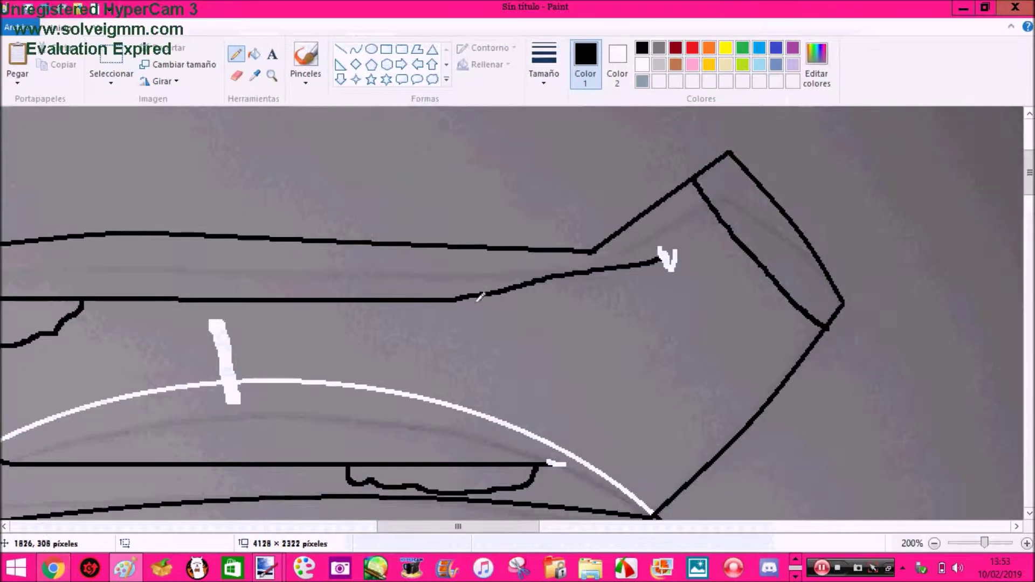
{"action": "mouse_move", "coordinate": [663, 273]}
{"action": "left_mouse_down"}
{"action": "mouse_move", "coordinate": [662, 248]}
{"action": "mouse_move", "coordinate": [681, 229]}
{"action": "left_mouse_up"}
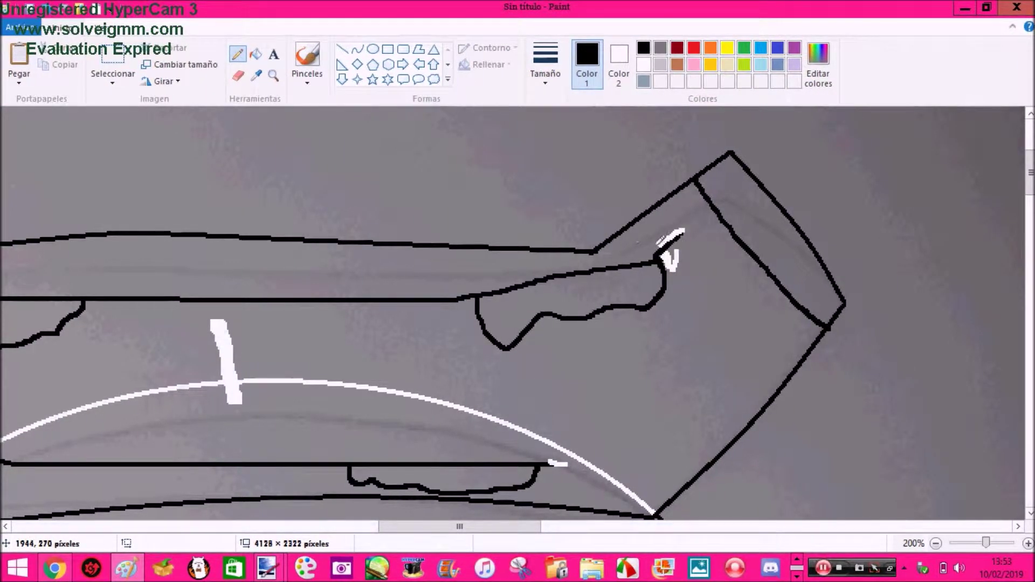
Draw two large ellipses for the second character's eyes, the left one about 184 × 215 px
{"action": "left_click", "coordinate": [273, 75]}
{"action": "right_click", "coordinate": [215, 250]}
{"action": "right_click", "coordinate": [211, 254]}
{"action": "left_click", "coordinate": [116, 296]}
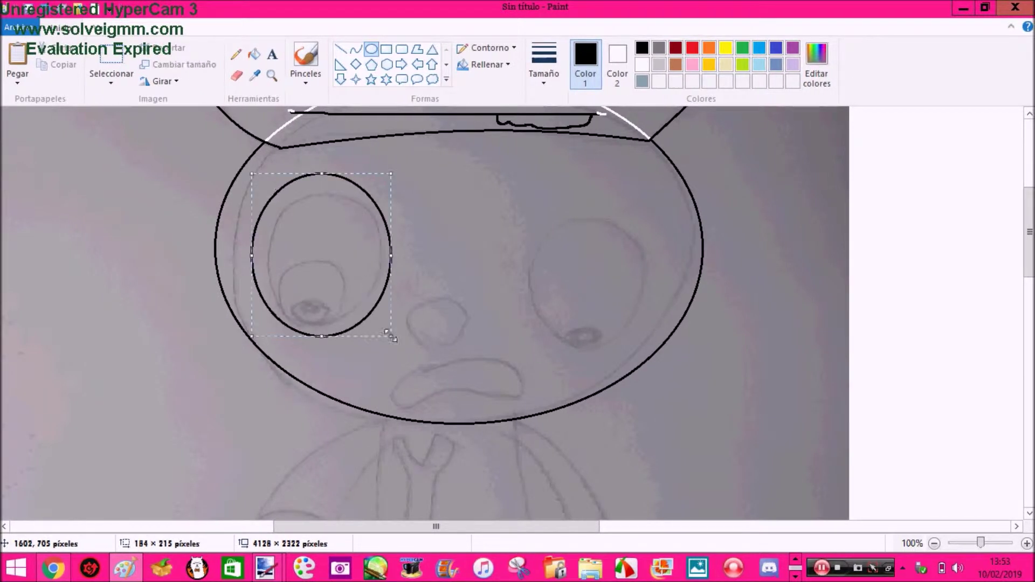
{"action": "left_click_drag", "start_coordinate": [510, 161], "coordinate": [669, 357]}
Draw a smaller iris ellipse in the lower part of each eye and adjust their widths to fit
{"action": "left_click_drag", "start_coordinate": [247, 252], "coordinate": [335, 334]}
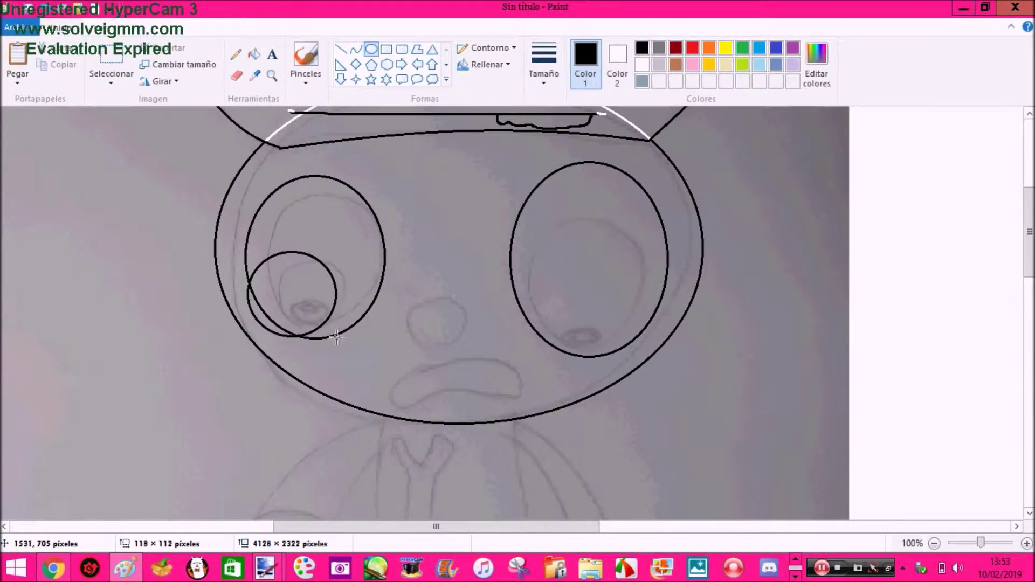
{"action": "left_click_drag", "start_coordinate": [354, 297], "coordinate": [372, 296]}
{"action": "mouse_move", "coordinate": [531, 268]}
{"action": "left_mouse_down"}
{"action": "mouse_move", "coordinate": [556, 302]}
{"action": "mouse_move", "coordinate": [636, 356]}
{"action": "left_mouse_up"}
{"action": "left_click_drag", "start_coordinate": [636, 312], "coordinate": [605, 314]}
{"action": "left_click", "coordinate": [564, 237]}
Draw a solid-filled pupil ellipse inside each iris, the right one about 82 × 59 px, and fill both with black
{"action": "left_click", "coordinate": [488, 64]}
{"action": "left_click", "coordinate": [493, 99]}
{"action": "mouse_move", "coordinate": [285, 290]}
{"action": "left_mouse_down"}
{"action": "mouse_move", "coordinate": [343, 330]}
{"action": "mouse_move", "coordinate": [318, 316]}
{"action": "left_mouse_up"}
{"action": "left_click_drag", "start_coordinate": [559, 310], "coordinate": [611, 344]}
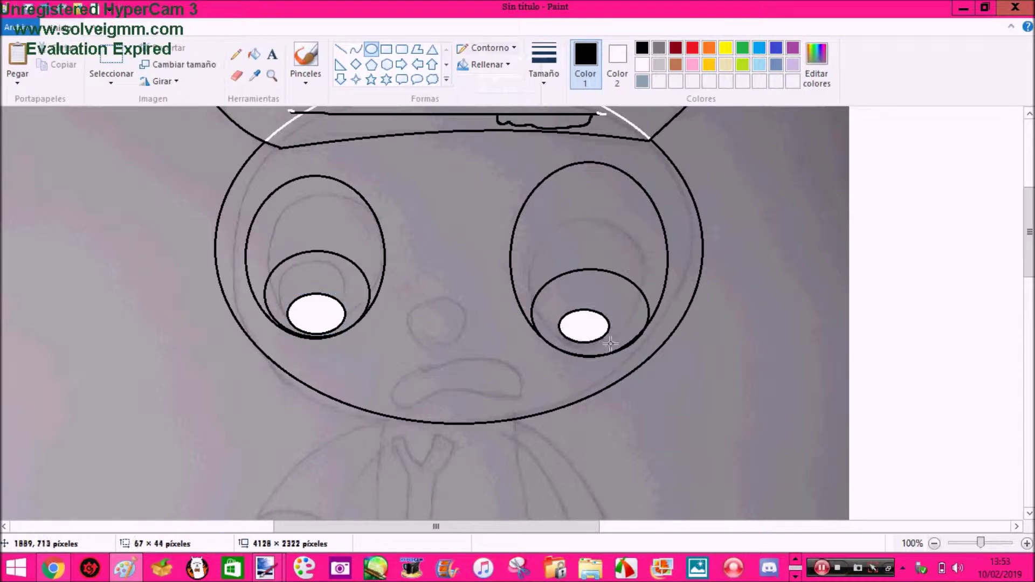
{"action": "left_click", "coordinate": [253, 53]}
{"action": "left_click", "coordinate": [324, 314]}
{"action": "left_click", "coordinate": [593, 328]}
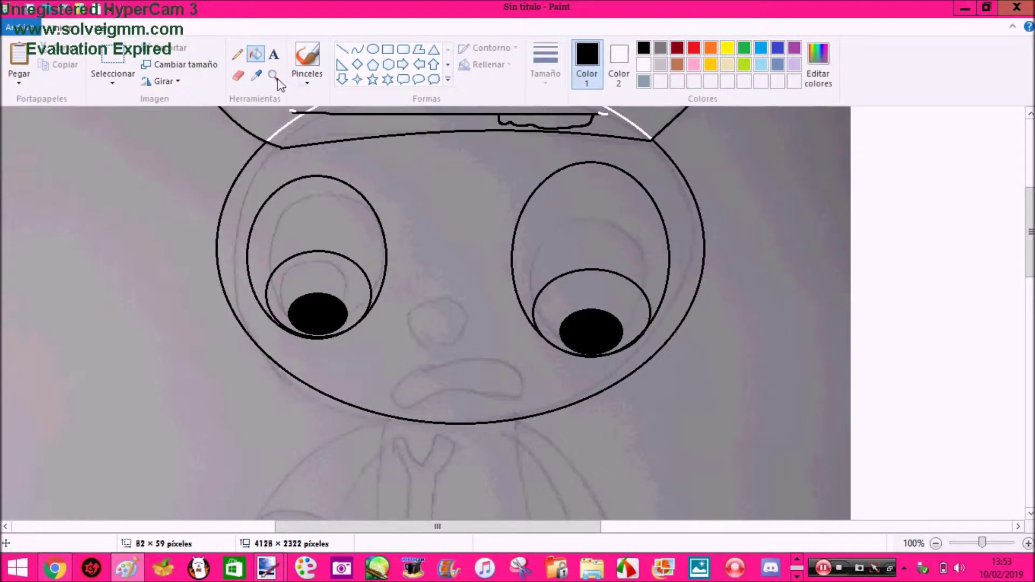
Draw a white-filled nose ellipse about 94 × 84 px between the eyes
{"action": "left_click", "coordinate": [276, 79]}
{"action": "left_click", "coordinate": [525, 363]}
{"action": "left_click", "coordinate": [373, 49]}
{"action": "left_click_drag", "start_coordinate": [255, 160], "coordinate": [398, 287]}
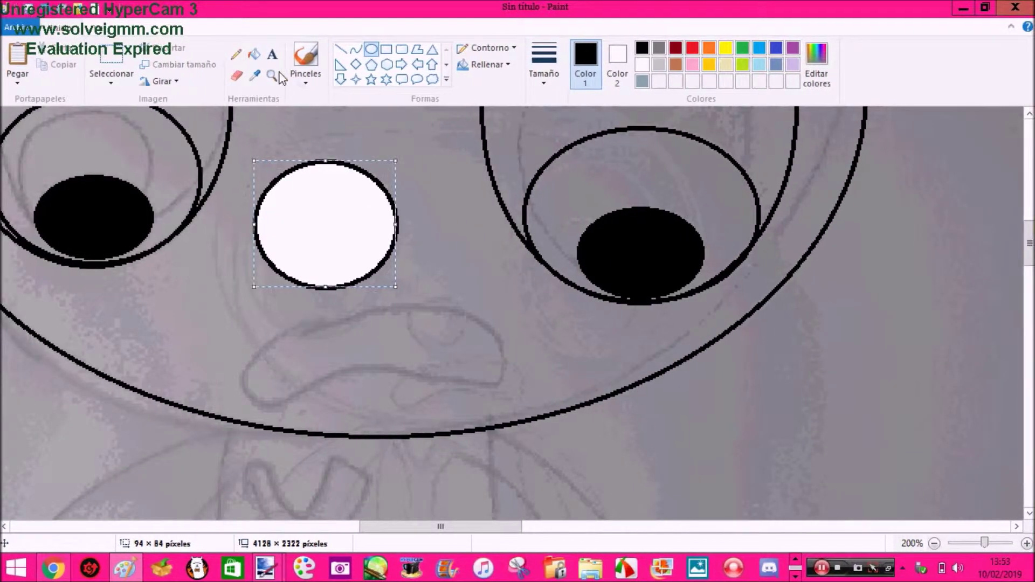
{"action": "left_click", "coordinate": [274, 76]}
{"action": "left_click", "coordinate": [444, 310]}
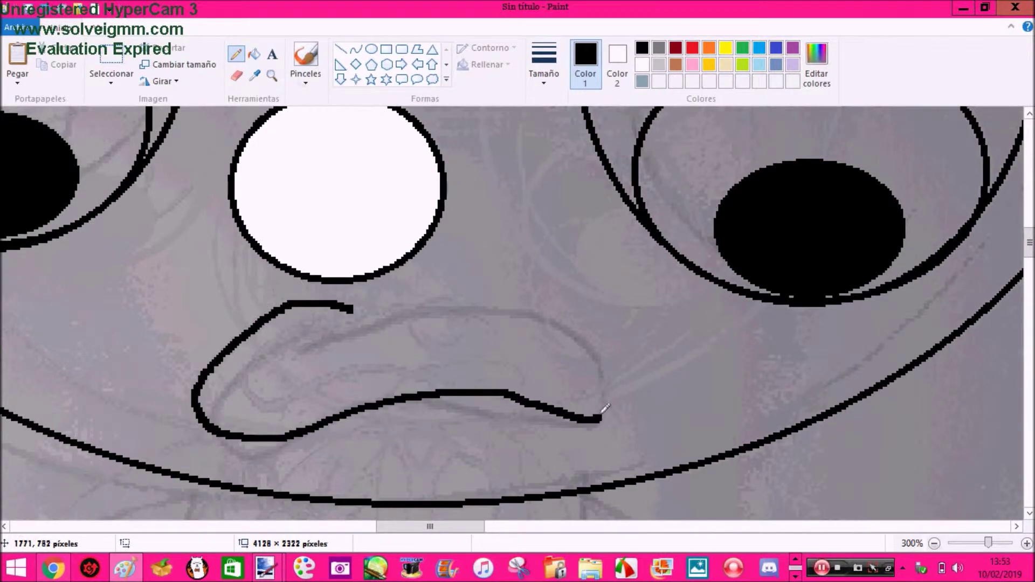
{"action": "mouse_move", "coordinate": [602, 412]}
{"action": "left_mouse_down"}
{"action": "mouse_move", "coordinate": [556, 282]}
{"action": "mouse_move", "coordinate": [477, 268]}
{"action": "left_mouse_up"}
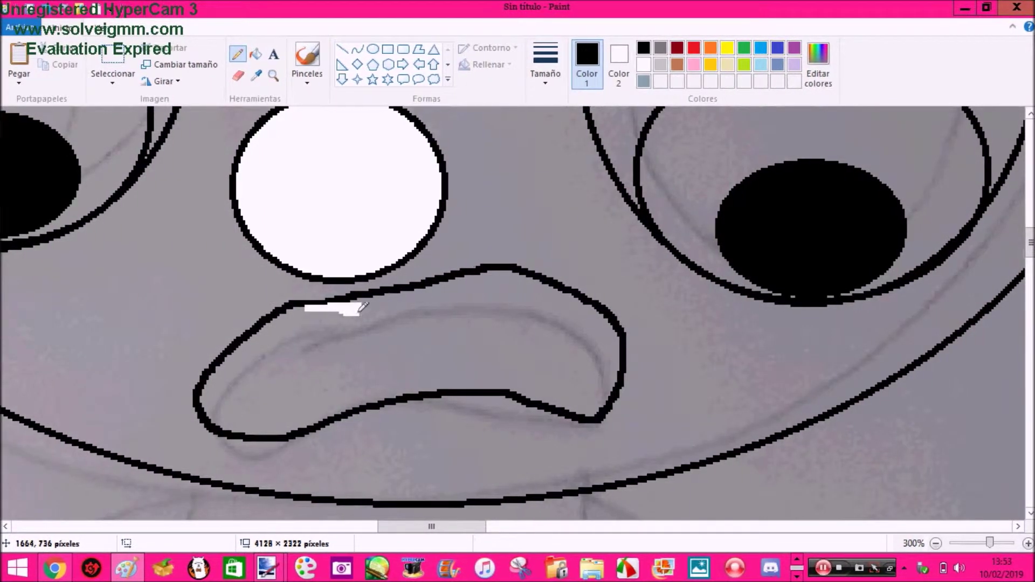
{"action": "scroll", "coordinate": [362, 307], "scroll_direction": "up", "scroll_amount": 2}
{"action": "scroll", "coordinate": [389, 322], "scroll_direction": "down", "scroll_amount": 2}
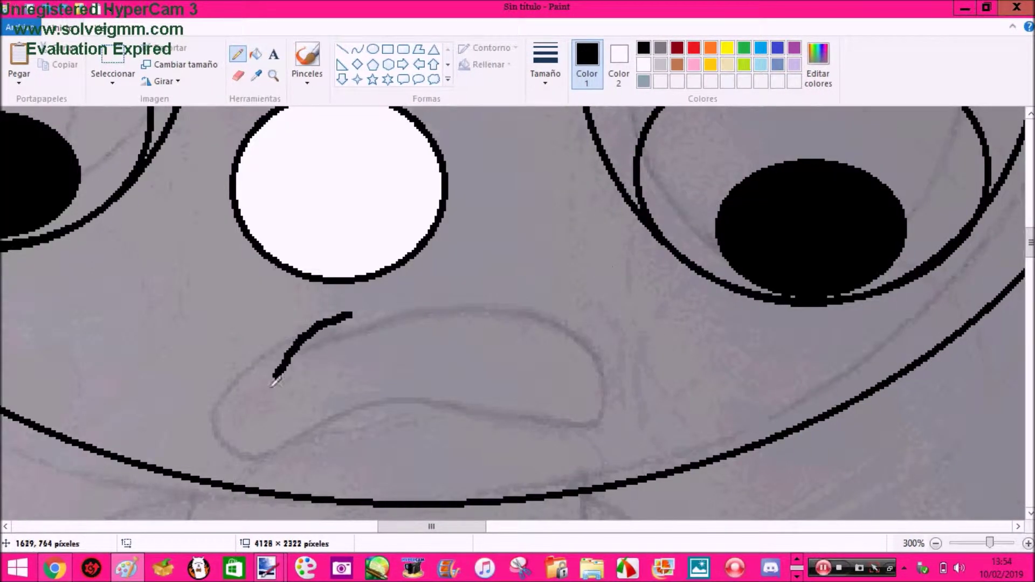
Trace the frowning mouth outline in black below the nose and draw a white line along the lower edge of the right pupil
{"action": "left_click_drag", "start_coordinate": [294, 348], "coordinate": [514, 386]}
{"action": "left_click_drag", "start_coordinate": [482, 285], "coordinate": [351, 315]}
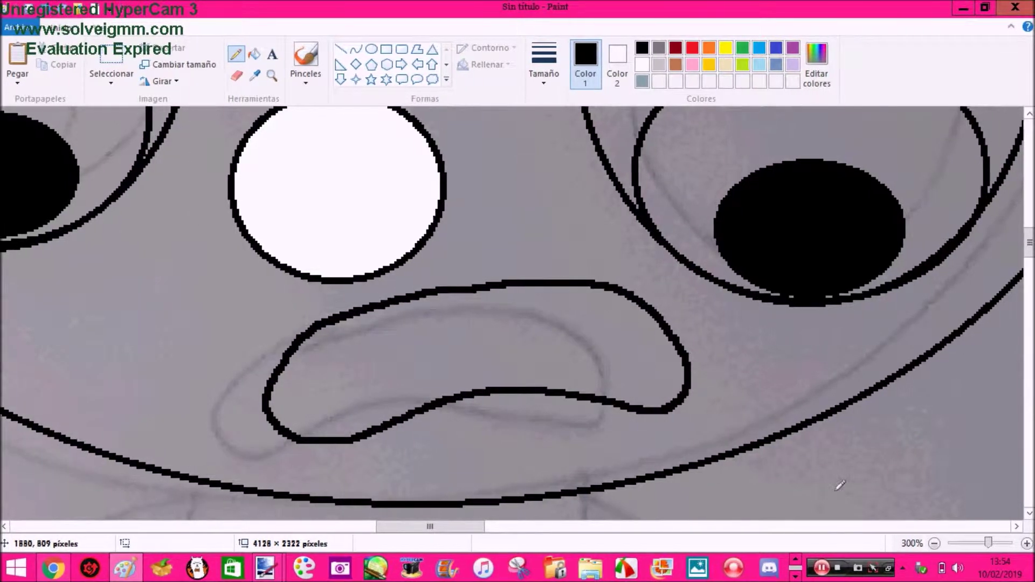
{"action": "left_click_drag", "start_coordinate": [743, 284], "coordinate": [797, 294]}
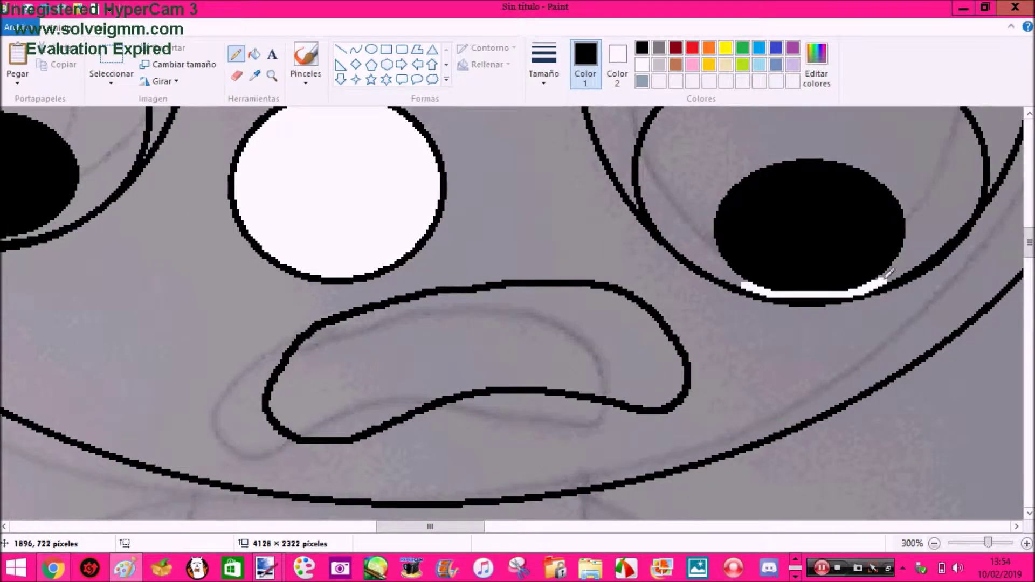
Dismiss the licence notification and trace the second character's rounded torso outline in black below the head
{"action": "left_click", "coordinate": [272, 76]}
{"action": "right_click", "coordinate": [303, 209]}
{"action": "right_click", "coordinate": [302, 210]}
{"action": "left_click", "coordinate": [301, 211]}
{"action": "right_click", "coordinate": [227, 264]}
{"action": "left_click", "coordinate": [226, 266]}
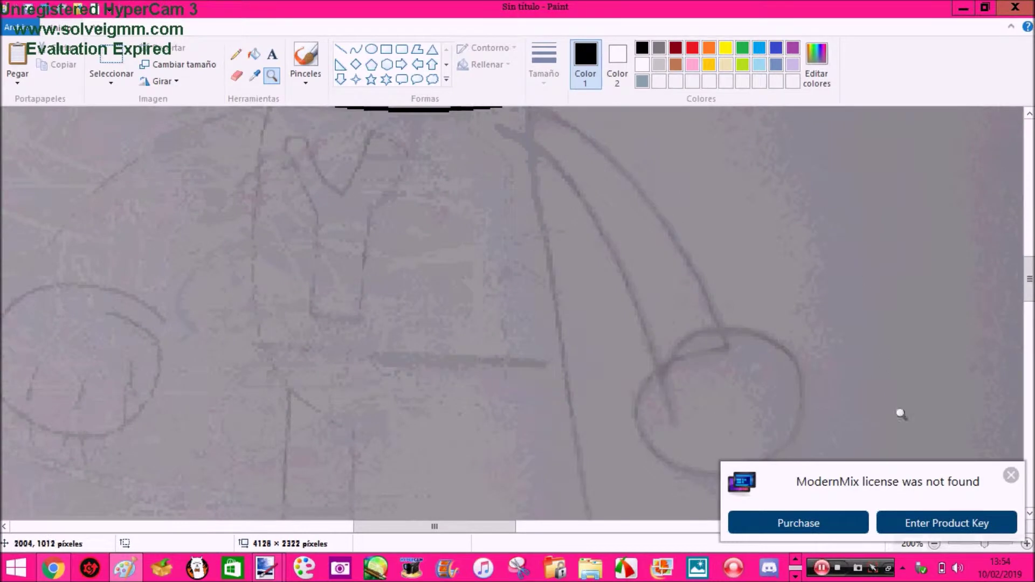
{"action": "left_click", "coordinate": [1011, 475]}
{"action": "right_click", "coordinate": [700, 379]}
{"action": "left_click", "coordinate": [696, 379]}
{"action": "right_click", "coordinate": [425, 380]}
{"action": "scroll", "coordinate": [128, 231], "scroll_direction": "up", "scroll_amount": 4}
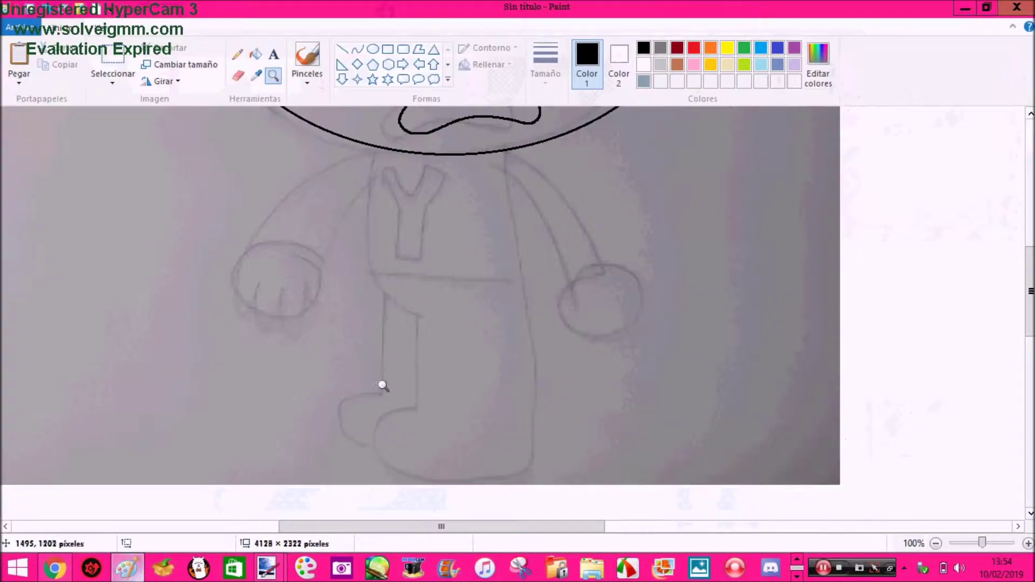
{"action": "left_click", "coordinate": [467, 228]}
{"action": "left_click_drag", "start_coordinate": [322, 153], "coordinate": [333, 311]}
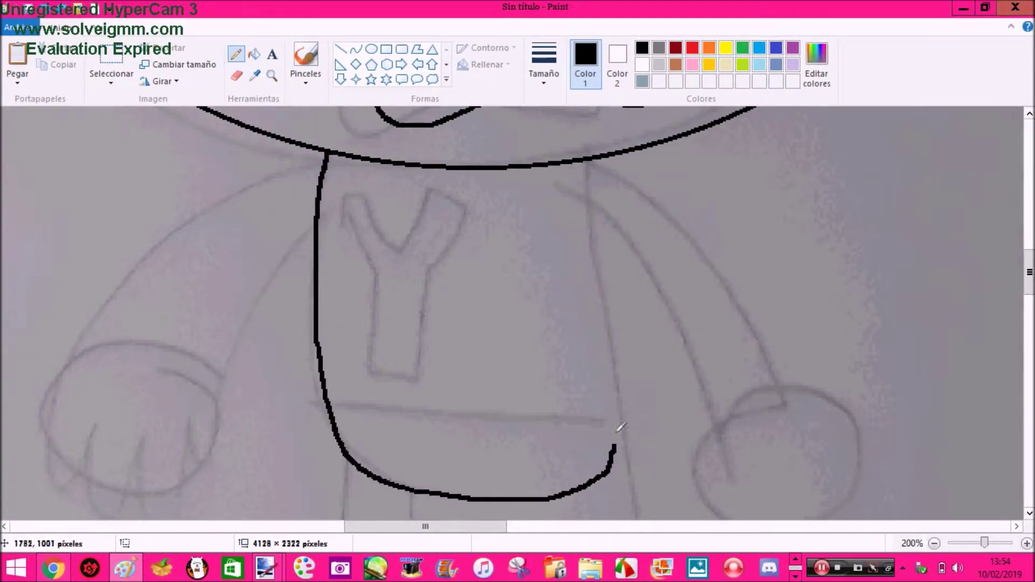
Trace the second character's legs and shoes in dark red, covering the stray line ends with white
{"action": "scroll", "coordinate": [581, 185], "scroll_direction": "down", "scroll_amount": 5}
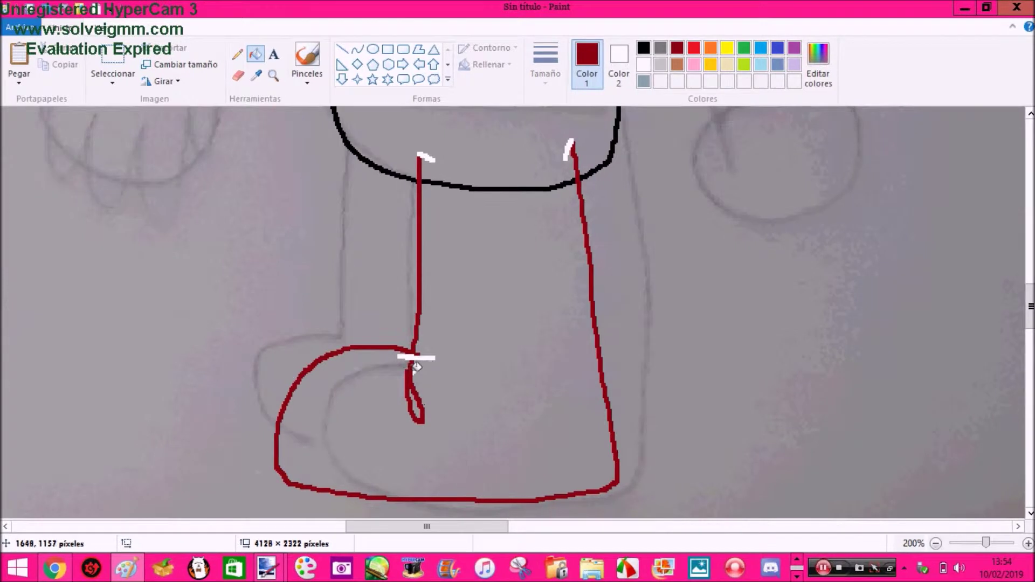
{"action": "scroll", "coordinate": [426, 363], "scroll_direction": "up", "scroll_amount": 1}
{"action": "scroll", "coordinate": [425, 363], "scroll_direction": "down", "scroll_amount": 1}
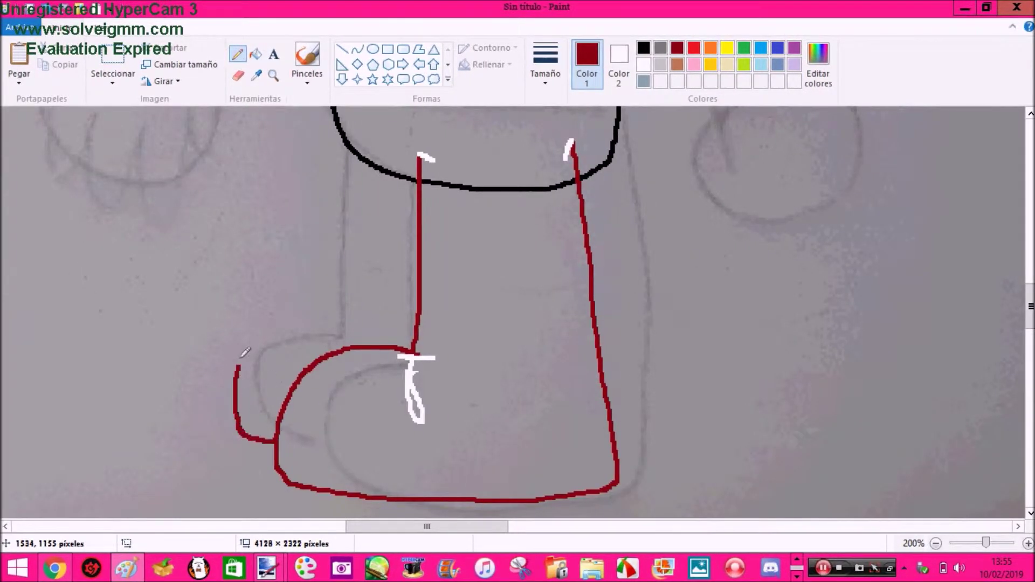
{"action": "key", "text": "ctrl+z"}
{"action": "left_click_drag", "start_coordinate": [338, 311], "coordinate": [352, 151]}
{"action": "left_click_drag", "start_coordinate": [340, 312], "coordinate": [383, 307]}
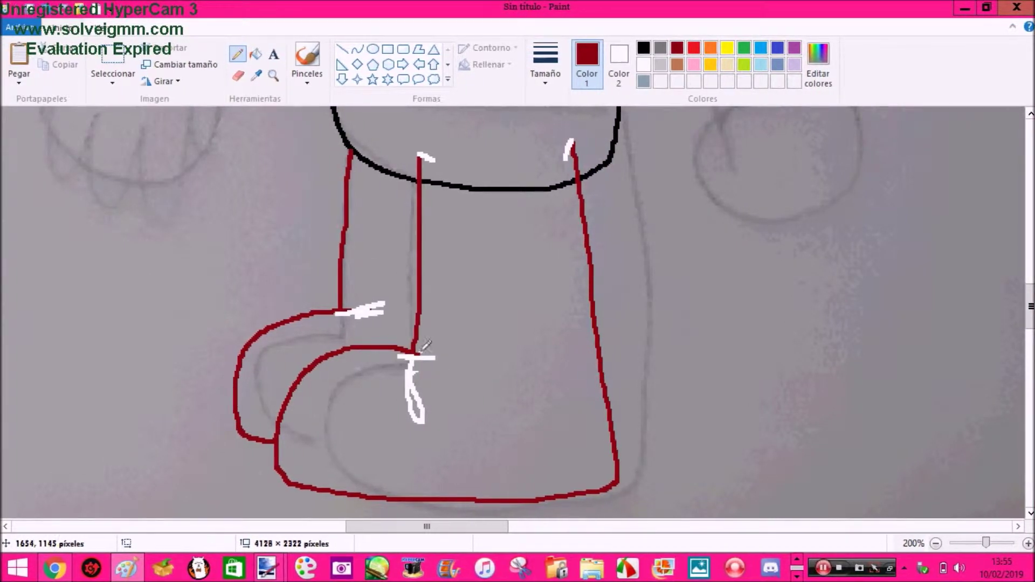
Recolor the leg and shoe lines black and the torso's lower edge between the leg lines white
{"action": "left_click", "coordinate": [256, 54]}
{"action": "left_click", "coordinate": [256, 75]}
{"action": "scroll", "coordinate": [449, 259], "scroll_direction": "up", "scroll_amount": 8}
{"action": "left_click", "coordinate": [738, 368]}
{"action": "scroll", "coordinate": [552, 283], "scroll_direction": "down", "scroll_amount": 7}
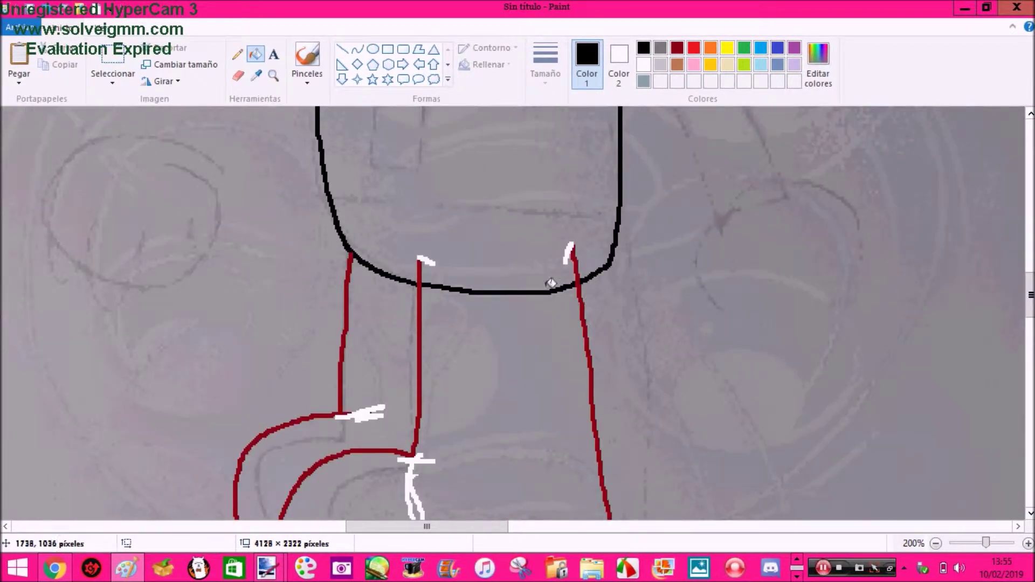
{"action": "scroll", "coordinate": [420, 290], "scroll_direction": "up", "scroll_amount": 3}
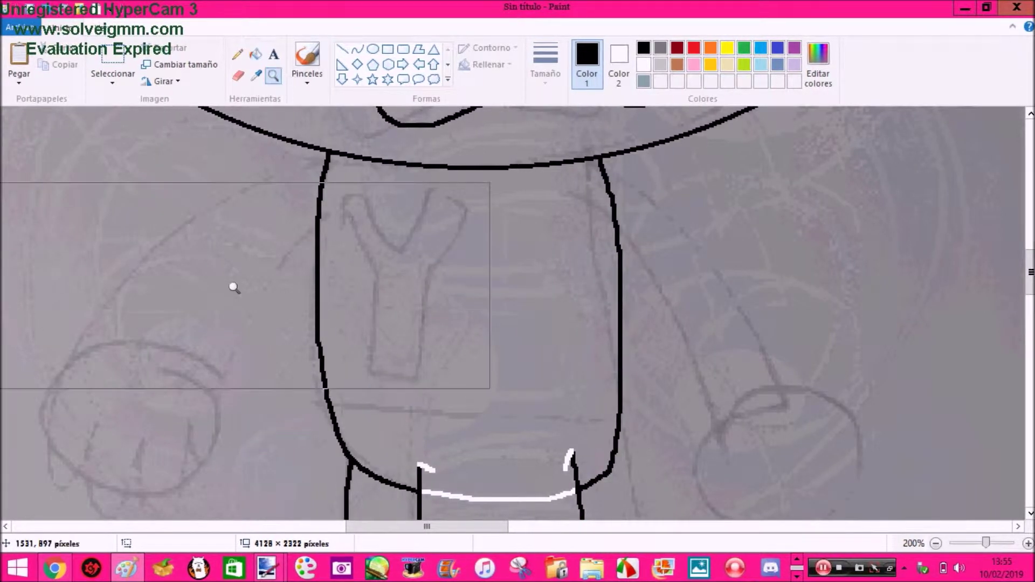
Draw the two curved lines of the second character's left arm in black, from the shoulder down to the hand
{"action": "left_click", "coordinate": [235, 255]}
{"action": "left_click_drag", "start_coordinate": [173, 368], "coordinate": [292, 251]}
{"action": "scroll", "coordinate": [292, 259], "scroll_direction": "up", "scroll_amount": 3}
{"action": "left_click_drag", "start_coordinate": [274, 476], "coordinate": [509, 246]}
{"action": "left_click", "coordinate": [237, 405]}
{"action": "left_click", "coordinate": [366, 297]}
{"action": "scroll", "coordinate": [356, 323], "scroll_direction": "down", "scroll_amount": 2}
{"action": "scroll", "coordinate": [615, 178], "scroll_direction": "up", "scroll_amount": 2}
{"action": "left_click_drag", "start_coordinate": [330, 379], "coordinate": [511, 325]}
{"action": "scroll", "coordinate": [511, 325], "scroll_direction": "down", "scroll_amount": 1}
{"action": "left_click", "coordinate": [423, 275]}
{"action": "left_click", "coordinate": [367, 372]}
Draw a white-filled ellipse with a black outline as the left hand and position it at the arm's end
{"action": "left_click", "coordinate": [373, 49]}
{"action": "scroll", "coordinate": [366, 324], "scroll_direction": "down", "scroll_amount": 1}
{"action": "left_click_drag", "start_coordinate": [117, 313], "coordinate": [302, 431]}
{"action": "scroll", "coordinate": [302, 431], "scroll_direction": "down", "scroll_amount": 2}
{"action": "mouse_move", "coordinate": [302, 432]}
{"action": "left_mouse_down"}
{"action": "mouse_move", "coordinate": [352, 386]}
{"action": "mouse_move", "coordinate": [428, 384]}
{"action": "left_mouse_up"}
{"action": "left_click_drag", "start_coordinate": [372, 312], "coordinate": [326, 282]}
{"action": "scroll", "coordinate": [325, 282], "scroll_direction": "up", "scroll_amount": 2}
Draw the two sides of the right arm as dark red curves from the shoulder to the hand
{"action": "left_click", "coordinate": [271, 76]}
{"action": "right_click", "coordinate": [431, 264]}
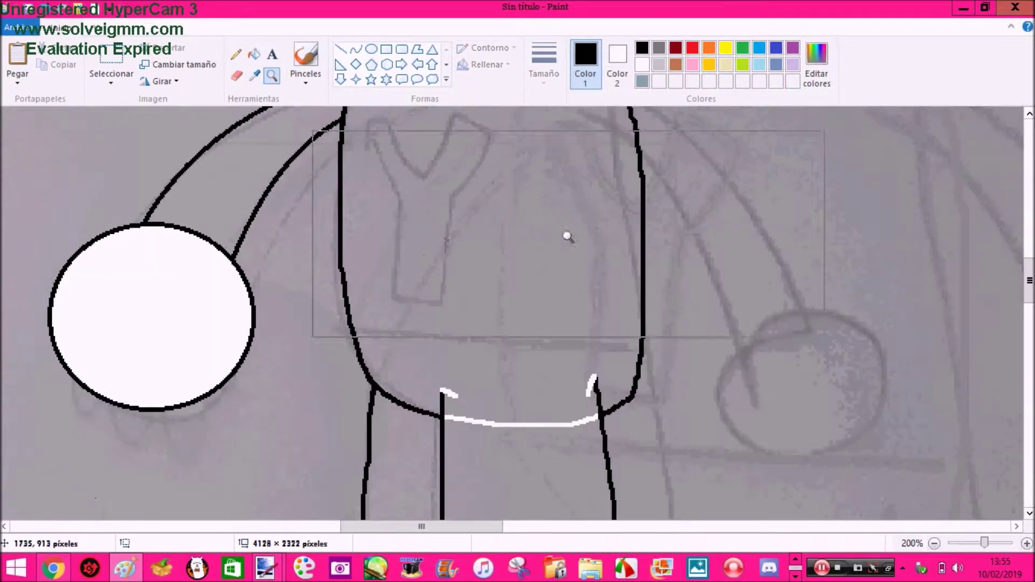
{"action": "right_click", "coordinate": [549, 227]}
{"action": "left_click", "coordinate": [385, 342]}
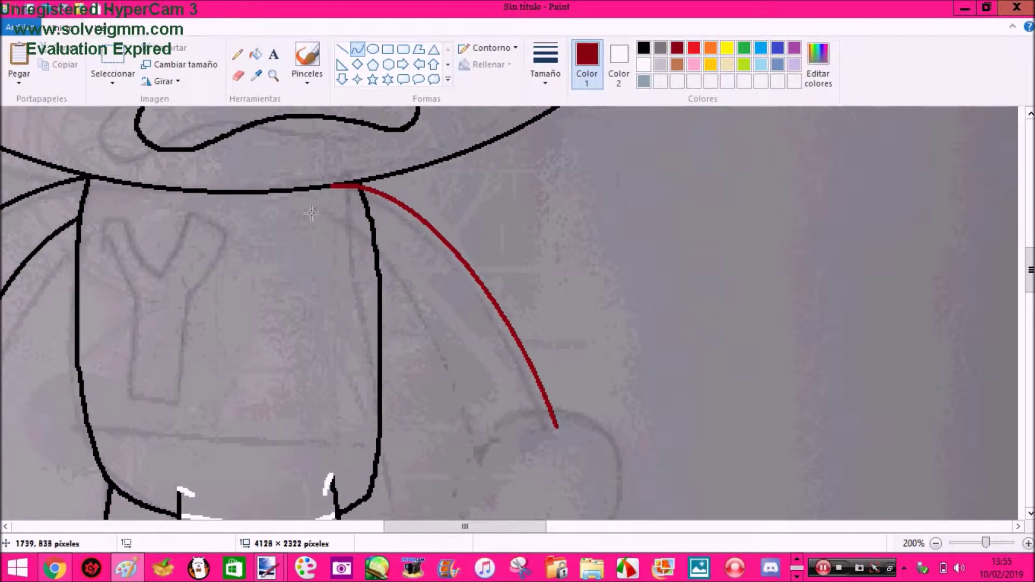
{"action": "left_click_drag", "start_coordinate": [497, 446], "coordinate": [452, 341]}
{"action": "left_click_drag", "start_coordinate": [498, 446], "coordinate": [479, 447]}
Draw a white-filled, dark red outlined ellipse of about 128 × 111 px as the right hand and place it at the arm's end
{"action": "left_click", "coordinate": [371, 49]}
{"action": "scroll", "coordinate": [444, 300], "scroll_direction": "down", "scroll_amount": 3}
{"action": "left_click_drag", "start_coordinate": [444, 300], "coordinate": [637, 468]}
{"action": "mouse_move", "coordinate": [533, 375]}
{"action": "left_mouse_down"}
{"action": "mouse_move", "coordinate": [522, 342]}
{"action": "mouse_move", "coordinate": [527, 355]}
{"action": "left_mouse_up"}
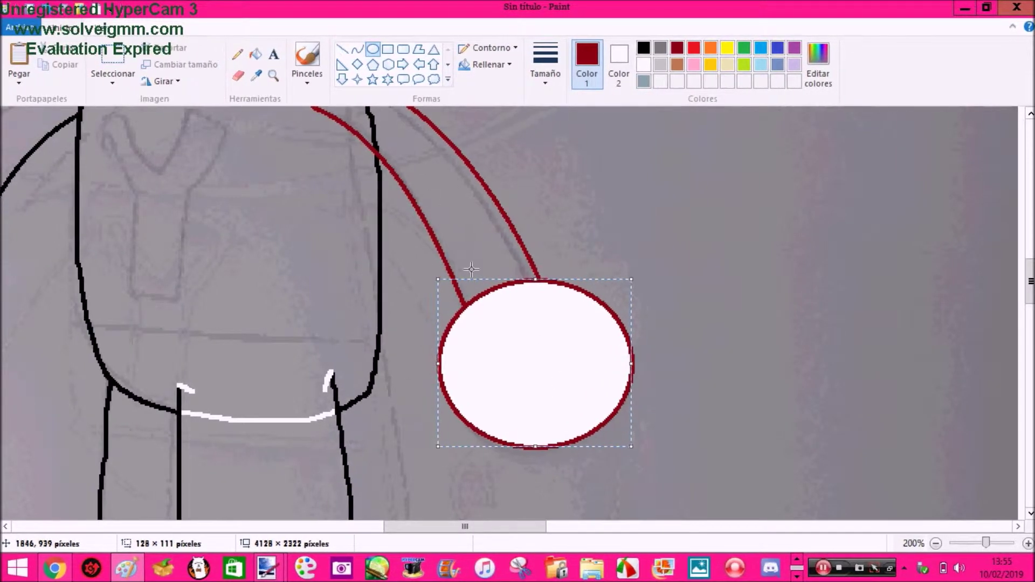
{"action": "left_click", "coordinate": [471, 270]}
Recolor the right arm and hand outlines black and cover the overlapping shoulder lines with white
{"action": "scroll", "coordinate": [266, 101], "scroll_direction": "up", "scroll_amount": 5}
{"action": "left_click", "coordinate": [256, 55]}
{"action": "left_click", "coordinate": [257, 76]}
{"action": "left_click", "coordinate": [475, 397]}
{"action": "scroll", "coordinate": [401, 371], "scroll_direction": "down", "scroll_amount": 3}
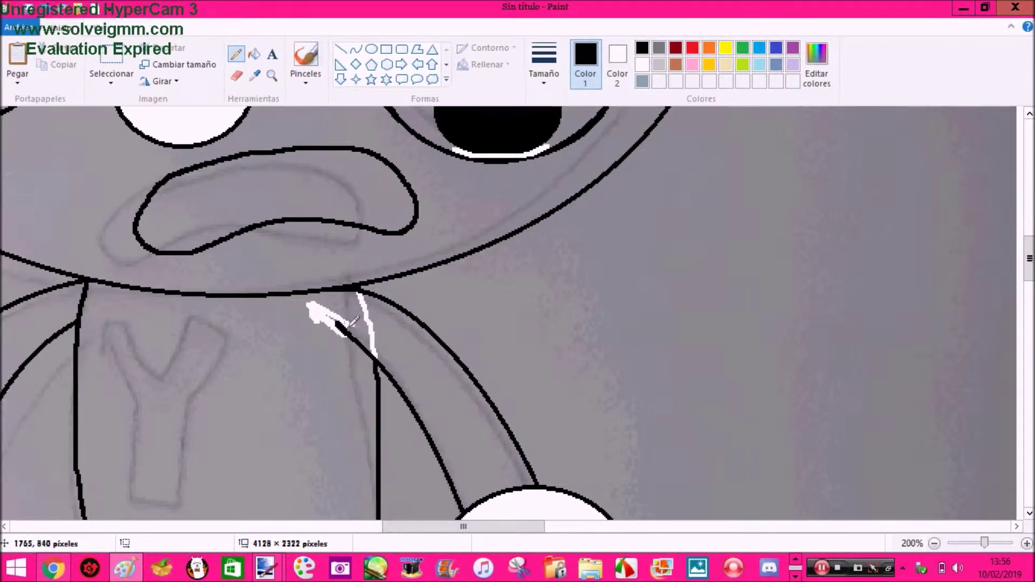
Draw a straight black waistline across the lower torso and trace the letter Y on the chest, covering its stray line end in white
{"action": "scroll", "coordinate": [353, 322], "scroll_direction": "down", "scroll_amount": 3}
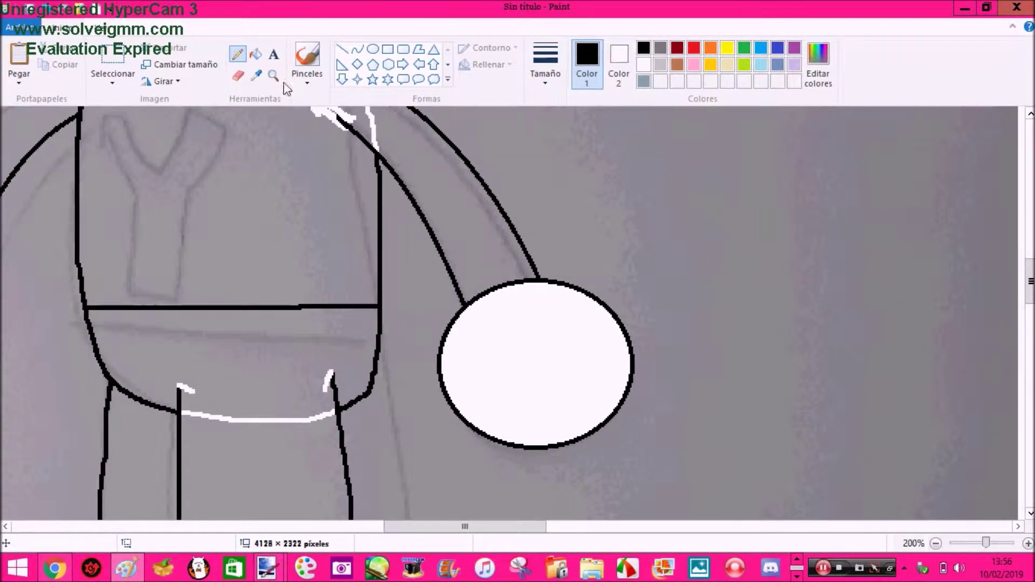
{"action": "scroll", "coordinate": [273, 222], "scroll_direction": "up", "scroll_amount": 1}
{"action": "scroll", "coordinate": [205, 337], "scroll_direction": "up", "scroll_amount": 2}
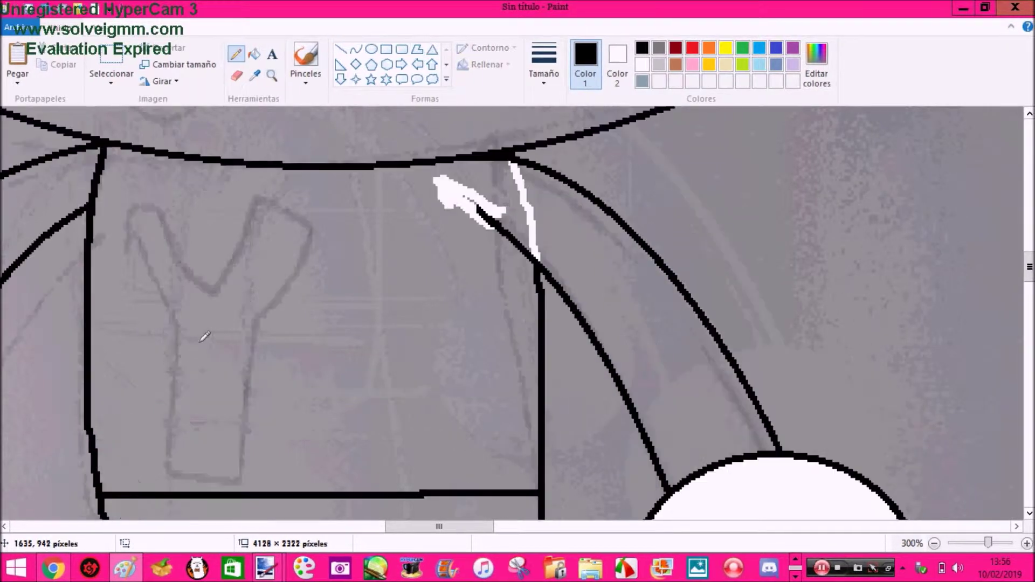
{"action": "mouse_move", "coordinate": [200, 326]}
{"action": "left_mouse_down"}
{"action": "mouse_move", "coordinate": [259, 463]}
{"action": "mouse_move", "coordinate": [323, 289]}
{"action": "mouse_move", "coordinate": [275, 243]}
{"action": "mouse_move", "coordinate": [214, 219]}
{"action": "left_mouse_up"}
{"action": "left_click_drag", "start_coordinate": [125, 191], "coordinate": [211, 372]}
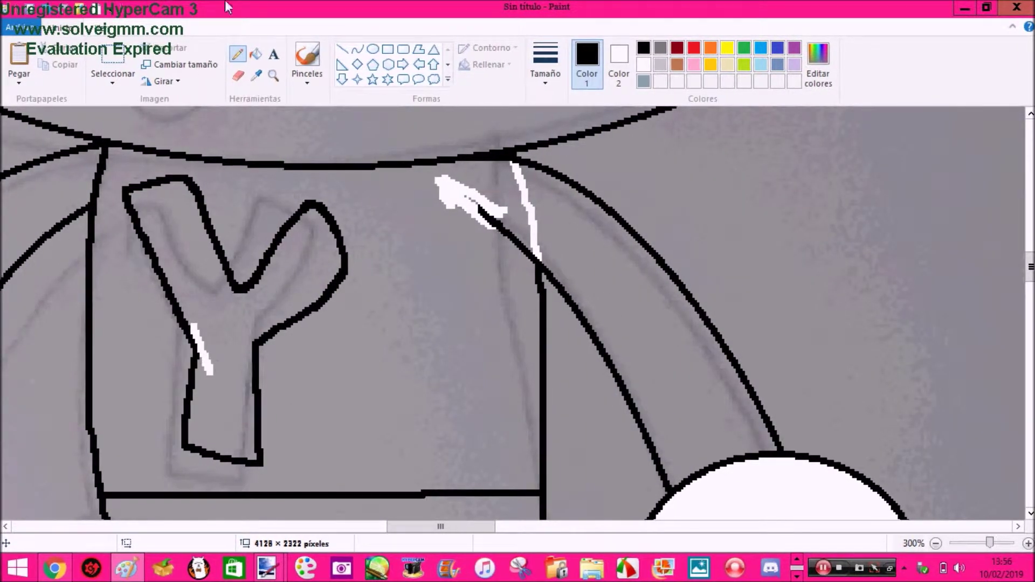
Select the area containing the K character and shift it slightly lower on the canvas
{"action": "left_click", "coordinate": [273, 76]}
{"action": "right_click", "coordinate": [268, 174]}
{"action": "right_click", "coordinate": [267, 181]}
{"action": "right_click", "coordinate": [265, 189]}
{"action": "right_click", "coordinate": [268, 191]}
{"action": "left_click", "coordinate": [63, 226]}
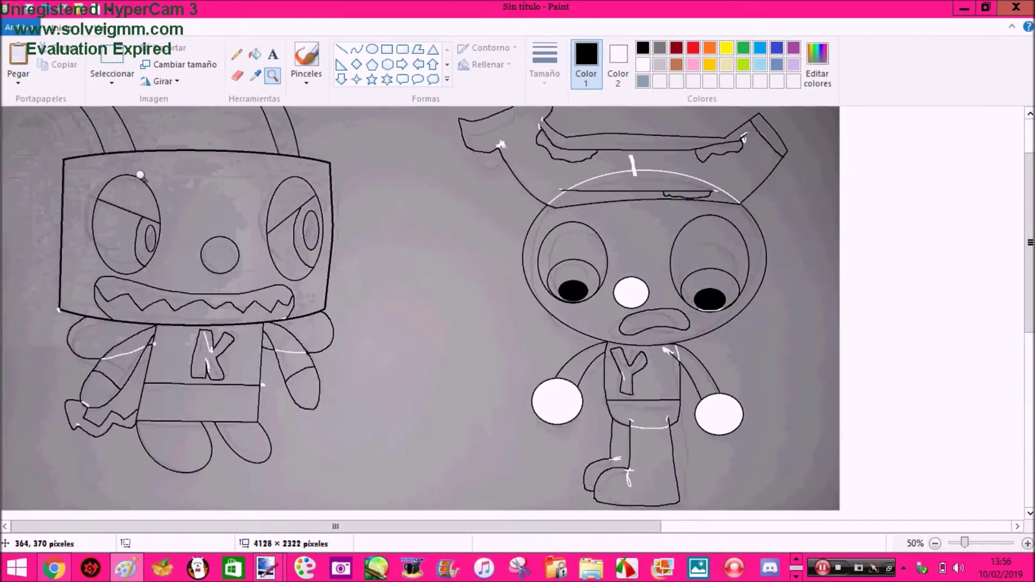
{"action": "scroll", "coordinate": [139, 173], "scroll_direction": "up", "scroll_amount": 2}
{"action": "left_click", "coordinate": [112, 56]}
{"action": "scroll", "coordinate": [354, 400], "scroll_direction": "down", "scroll_amount": 3}
{"action": "left_click_drag", "start_coordinate": [412, 362], "coordinate": [2, 107]}
{"action": "left_click_drag", "start_coordinate": [126, 290], "coordinate": [131, 334]}
{"action": "scroll", "coordinate": [131, 334], "scroll_direction": "down", "scroll_amount": 2}
{"action": "mouse_move", "coordinate": [297, 373]}
{"action": "left_mouse_down"}
{"action": "mouse_move", "coordinate": [288, 345]}
{"action": "mouse_move", "coordinate": [295, 356]}
{"action": "left_mouse_up"}
{"action": "left_click", "coordinate": [465, 387]}
{"action": "scroll", "coordinate": [685, 391], "scroll_direction": "up", "scroll_amount": 2}
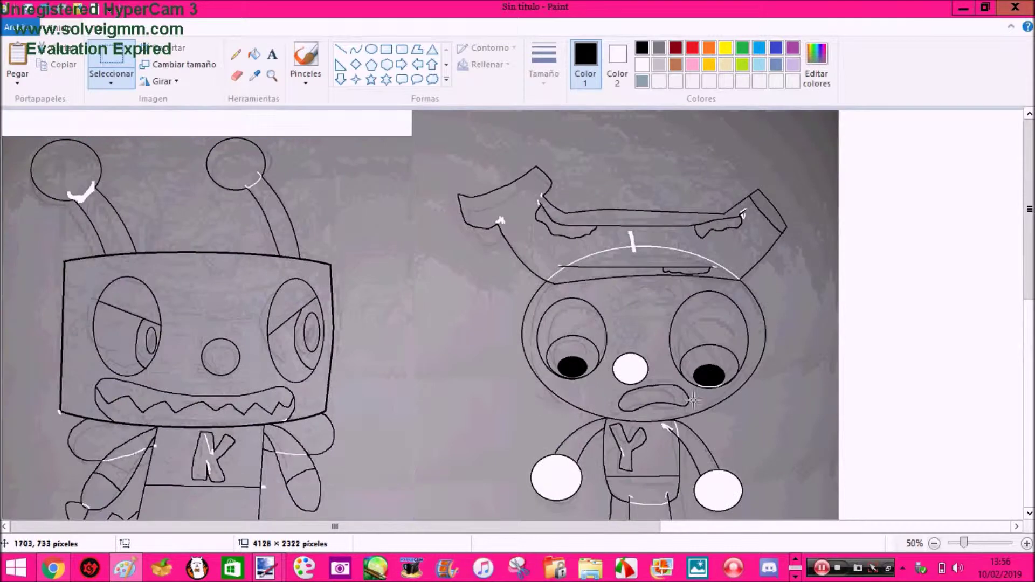
Select the whole area with both characters, about 2214 × 1258 px, and invert its colors
{"action": "scroll", "coordinate": [694, 400], "scroll_direction": "down", "scroll_amount": 2}
{"action": "left_click_drag", "start_coordinate": [843, 485], "coordinate": [3, 87]}
{"action": "right_click", "coordinate": [279, 254]}
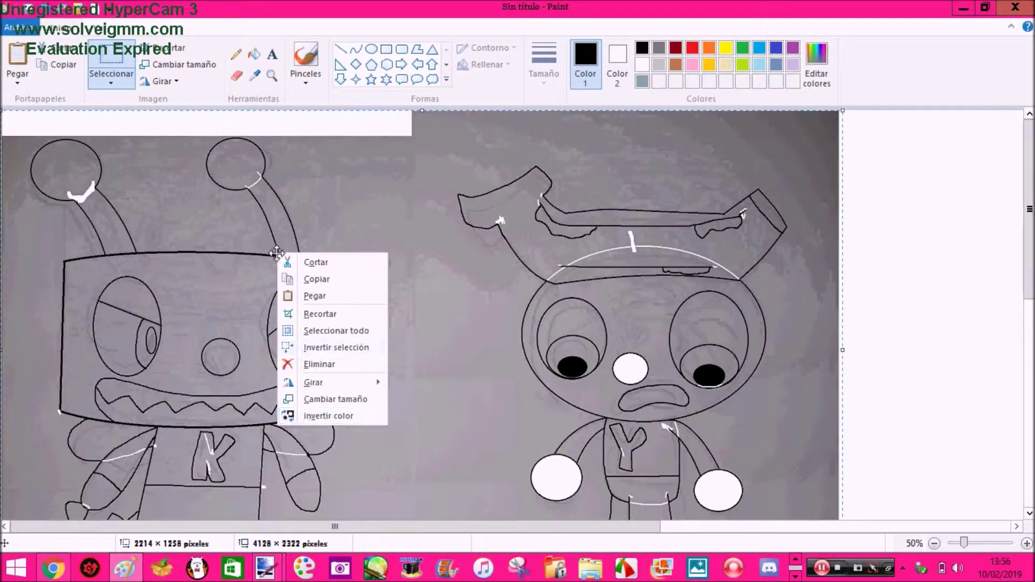
{"action": "left_click", "coordinate": [306, 416]}
Convert the image to black and white through the image properties and accept the color loss
{"action": "left_click", "coordinate": [19, 27]}
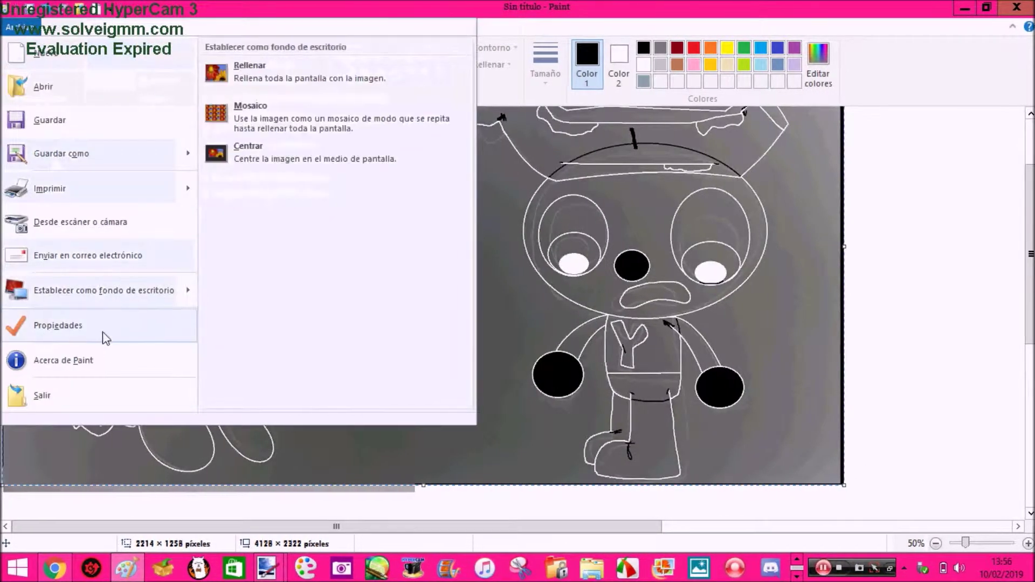
{"action": "left_click", "coordinate": [106, 337]}
{"action": "left_click", "coordinate": [523, 273]}
{"action": "left_click", "coordinate": [541, 380]}
{"action": "left_click", "coordinate": [568, 322]}
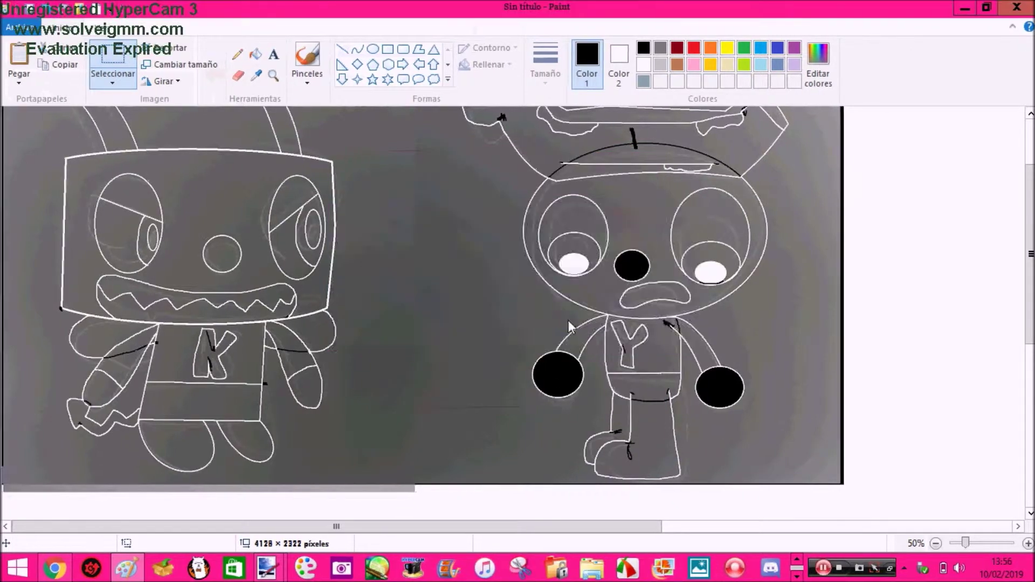
Select both characters again, about 2226 × 1268 px, and invert the colors
{"action": "left_click_drag", "start_coordinate": [848, 488], "coordinate": [3, 93]}
{"action": "right_click", "coordinate": [178, 223]}
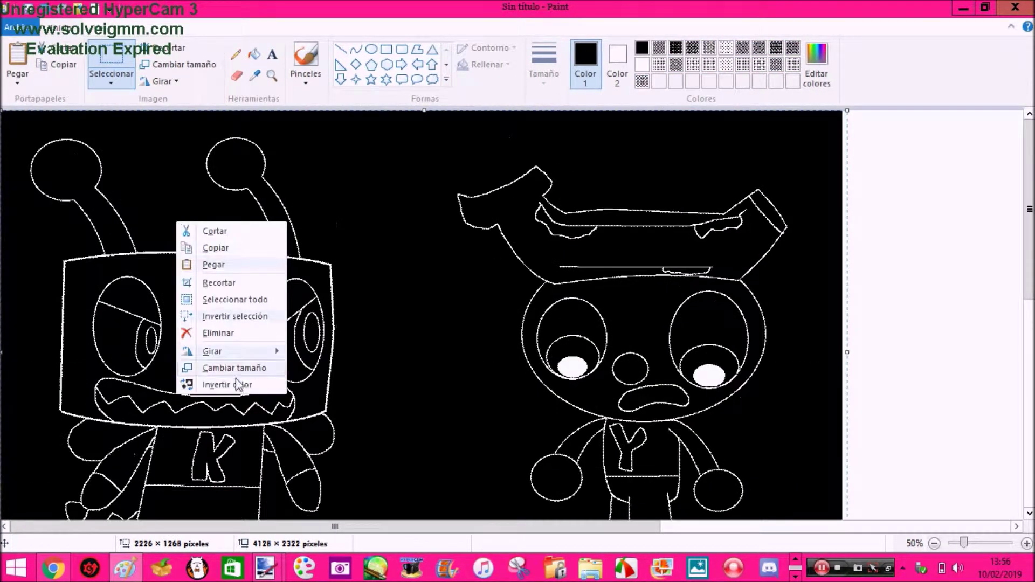
{"action": "left_click", "coordinate": [227, 384]}
{"action": "scroll", "coordinate": [229, 323], "scroll_direction": "down", "scroll_amount": 5}
Set the image properties back to color
{"action": "left_click", "coordinate": [19, 27]}
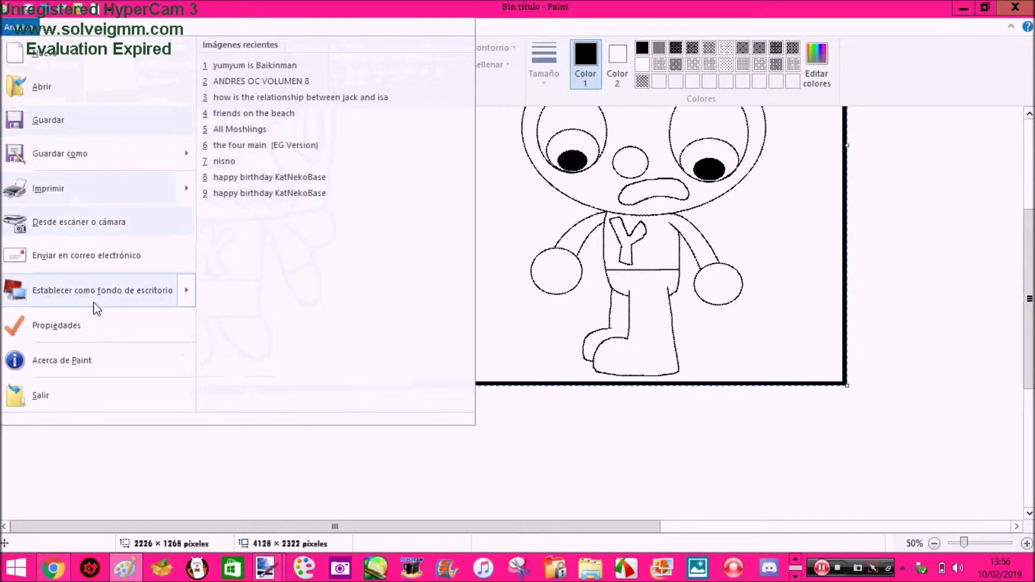
{"action": "left_click", "coordinate": [63, 325]}
{"action": "left_click", "coordinate": [534, 291]}
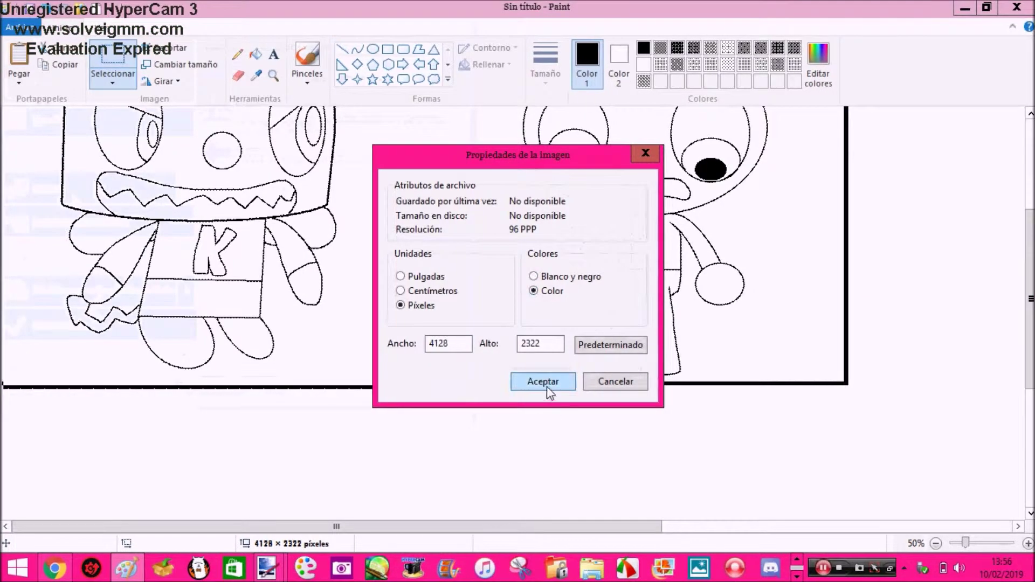
{"action": "left_click", "coordinate": [548, 389]}
Switch to Chrome and copy the Baikinman reference picture from the image search results
{"action": "left_click", "coordinate": [54, 568]}
{"action": "left_click", "coordinate": [539, 146]}
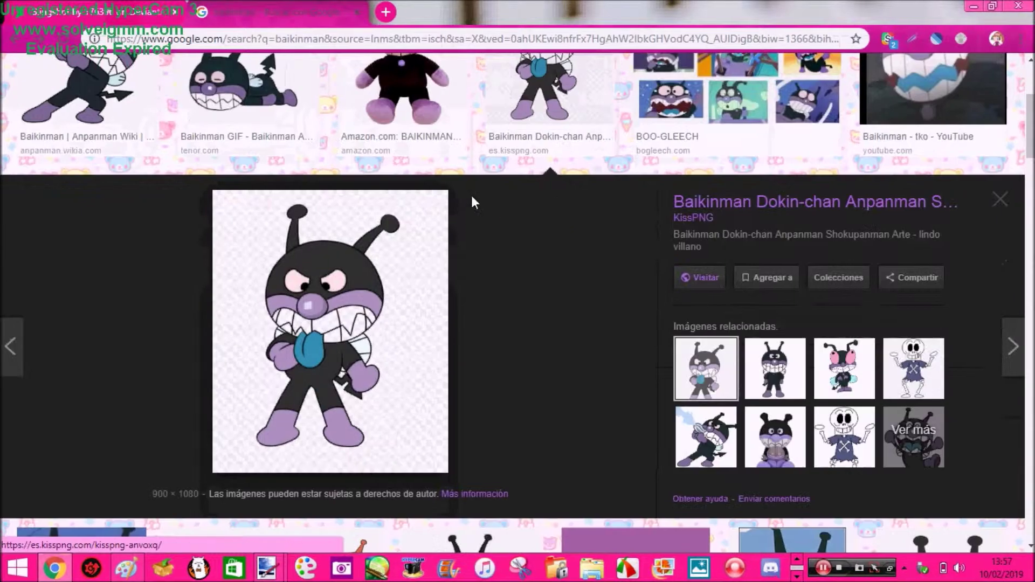
{"action": "right_click", "coordinate": [453, 226]}
{"action": "right_click", "coordinate": [366, 264]}
{"action": "left_click", "coordinate": [399, 366]}
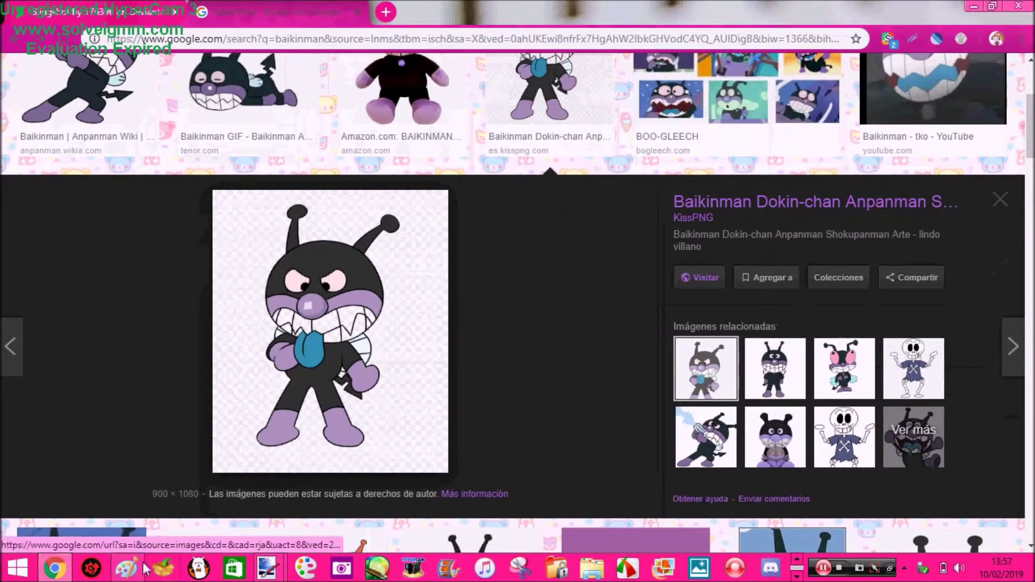
Switch back to Paint, paste the Baikinman picture below the drawings, and squash it to about 900 × 802 px
{"action": "left_click", "coordinate": [141, 568]}
{"action": "key", "text": "ctrl+v"}
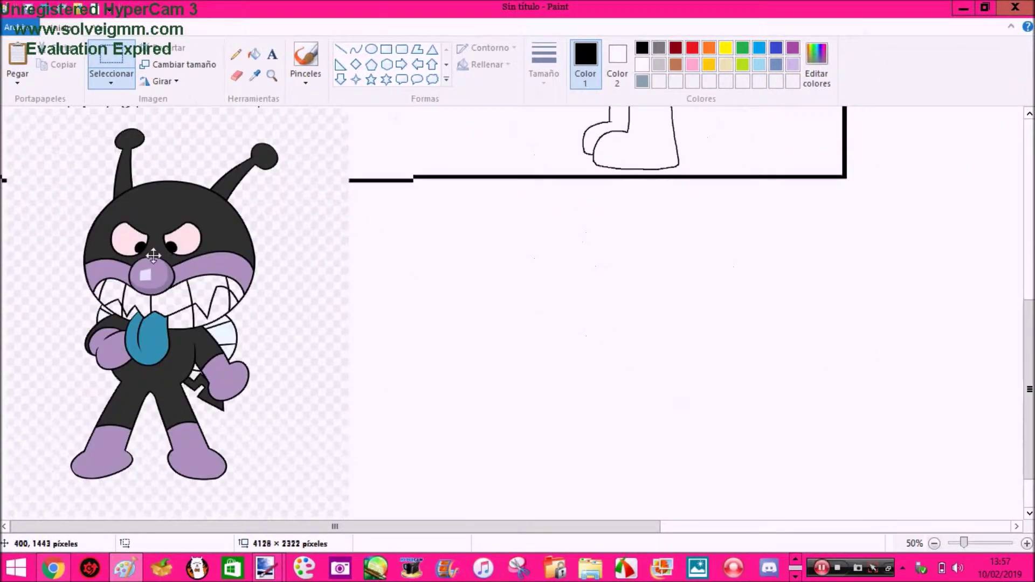
{"action": "left_click_drag", "start_coordinate": [154, 257], "coordinate": [175, 378]}
{"action": "left_click_drag", "start_coordinate": [199, 227], "coordinate": [199, 334]}
{"action": "left_click_drag", "start_coordinate": [222, 379], "coordinate": [237, 256]}
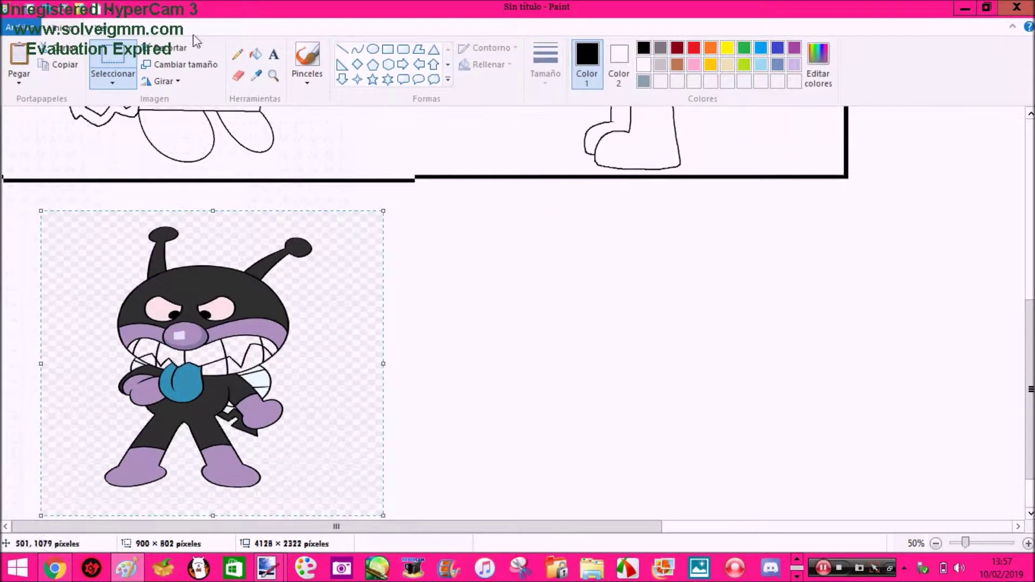
Fill the K character's head and upper eyelids with the reference picture's dark grey
{"action": "left_click", "coordinate": [256, 54]}
{"action": "scroll", "coordinate": [208, 275], "scroll_direction": "up", "scroll_amount": 5}
{"action": "left_click", "coordinate": [197, 191]}
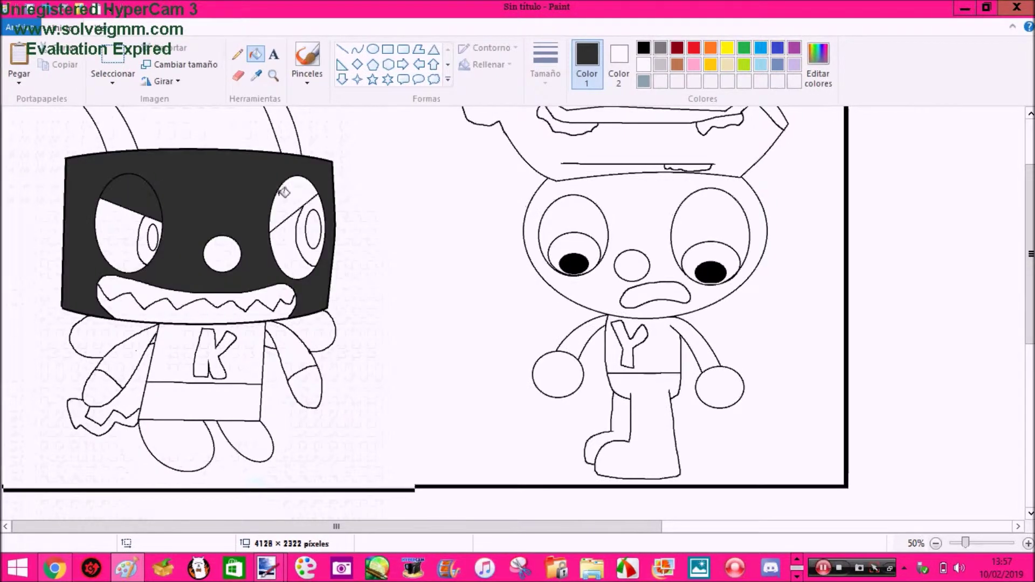
Paint a wavy line across K's lower face in the reference's light purple and fill the area below it around the mouth
{"action": "left_click", "coordinate": [272, 77]}
{"action": "left_click", "coordinate": [222, 264]}
{"action": "scroll", "coordinate": [221, 264], "scroll_direction": "down", "scroll_amount": 7}
{"action": "left_click", "coordinate": [255, 76]}
{"action": "scroll", "coordinate": [420, 121], "scroll_direction": "down", "scroll_amount": 5}
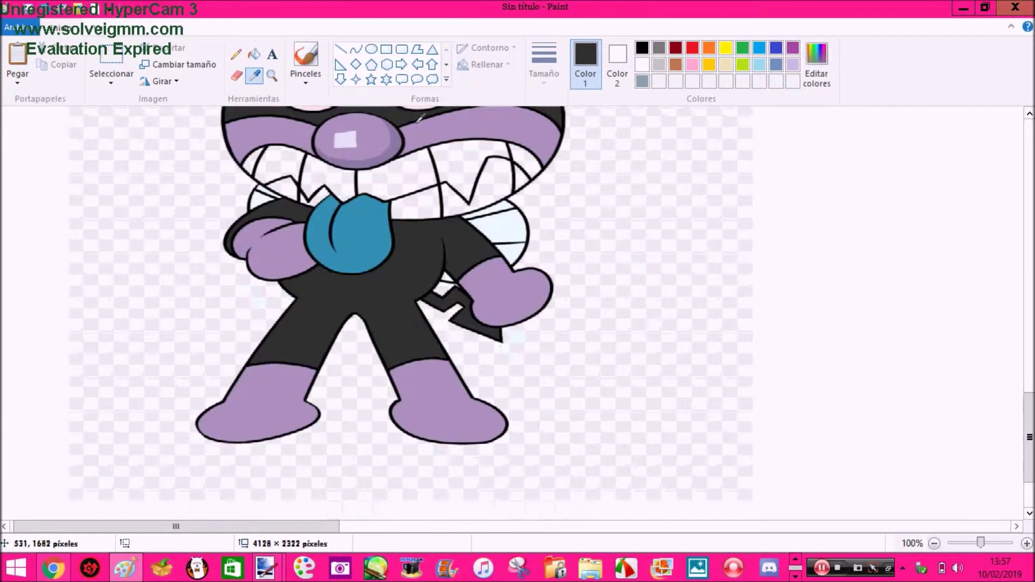
{"action": "right_click", "coordinate": [498, 112]}
{"action": "scroll", "coordinate": [502, 115], "scroll_direction": "up", "scroll_amount": 12}
{"action": "left_click", "coordinate": [237, 75]}
{"action": "left_click_drag", "start_coordinate": [115, 351], "coordinate": [191, 318]}
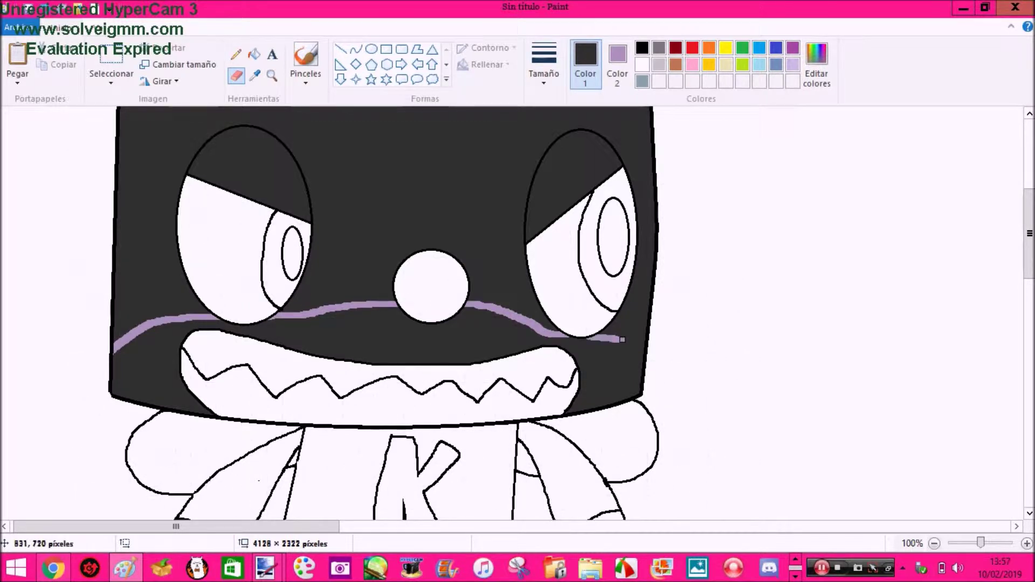
{"action": "left_click", "coordinate": [255, 54]}
{"action": "right_click", "coordinate": [374, 326]}
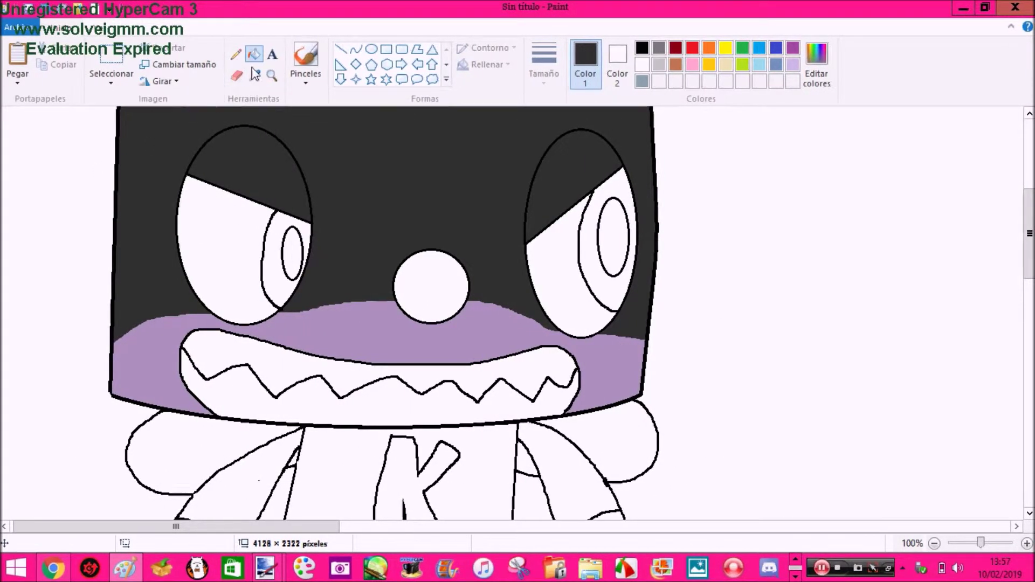
Sample the light purple of the reference picture's nose area and fill K's round nose with it
{"action": "left_click", "coordinate": [256, 76]}
{"action": "scroll", "coordinate": [386, 354], "scroll_direction": "down", "scroll_amount": 10}
{"action": "left_click", "coordinate": [369, 135]}
{"action": "scroll", "coordinate": [442, 209], "scroll_direction": "up", "scroll_amount": 7}
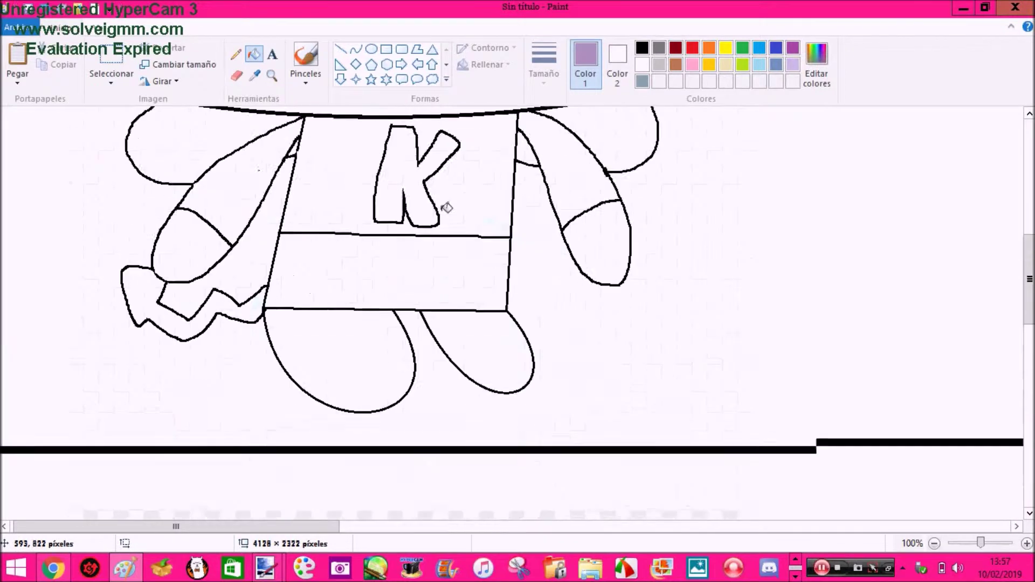
{"action": "scroll", "coordinate": [443, 208], "scroll_direction": "up", "scroll_amount": 8}
{"action": "left_click", "coordinate": [433, 390]}
Fill the whites and the pupils of both of K's eyes with black
{"action": "left_click", "coordinate": [642, 48]}
{"action": "left_click", "coordinate": [586, 408]}
{"action": "left_click", "coordinate": [614, 342]}
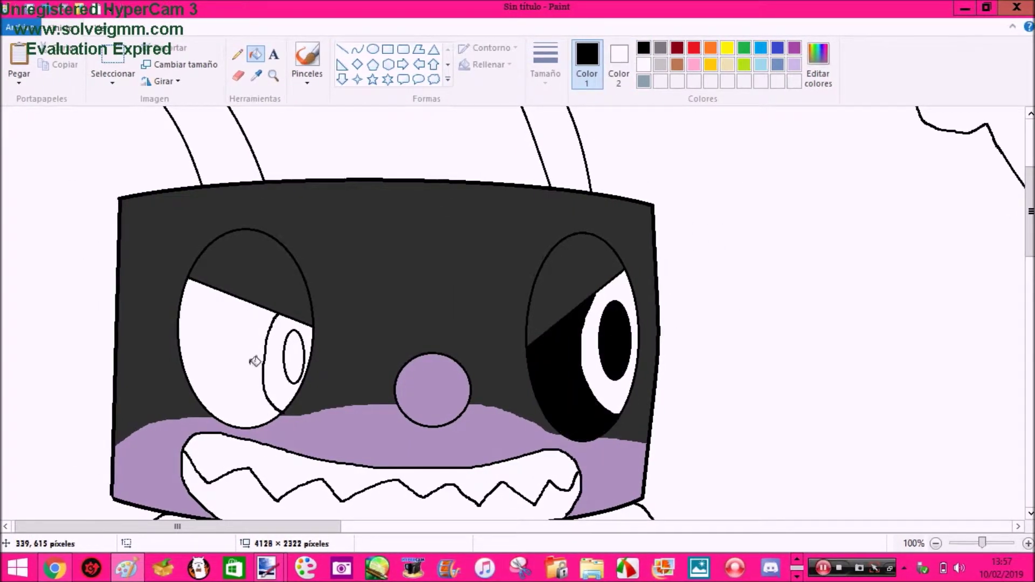
{"action": "left_click", "coordinate": [255, 362]}
{"action": "left_click", "coordinate": [822, 570]}
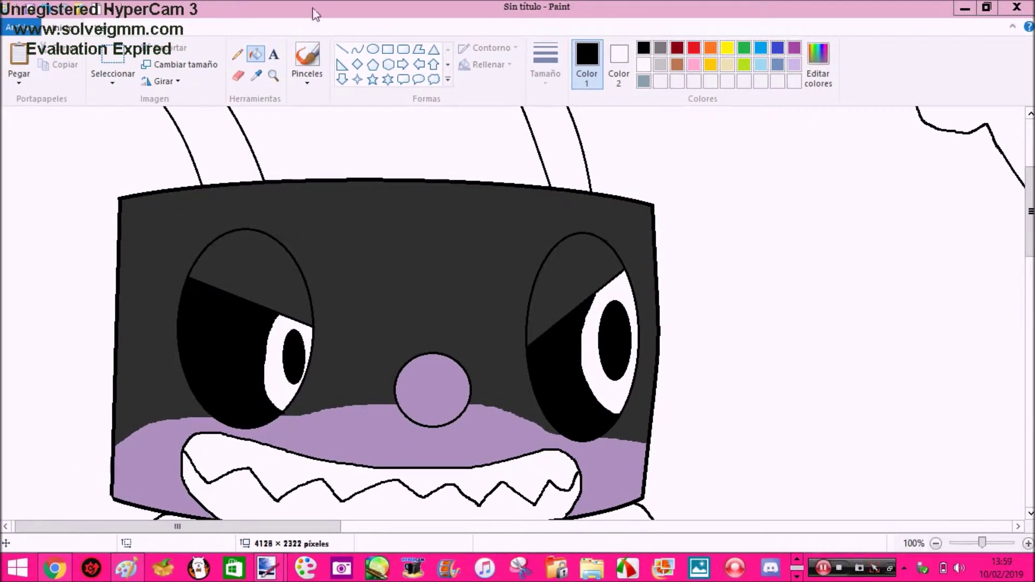
Sample the pale lavender highlight on the reference picture's nose
{"action": "left_click", "coordinate": [256, 75]}
{"action": "scroll", "coordinate": [347, 398], "scroll_direction": "down", "scroll_amount": 10}
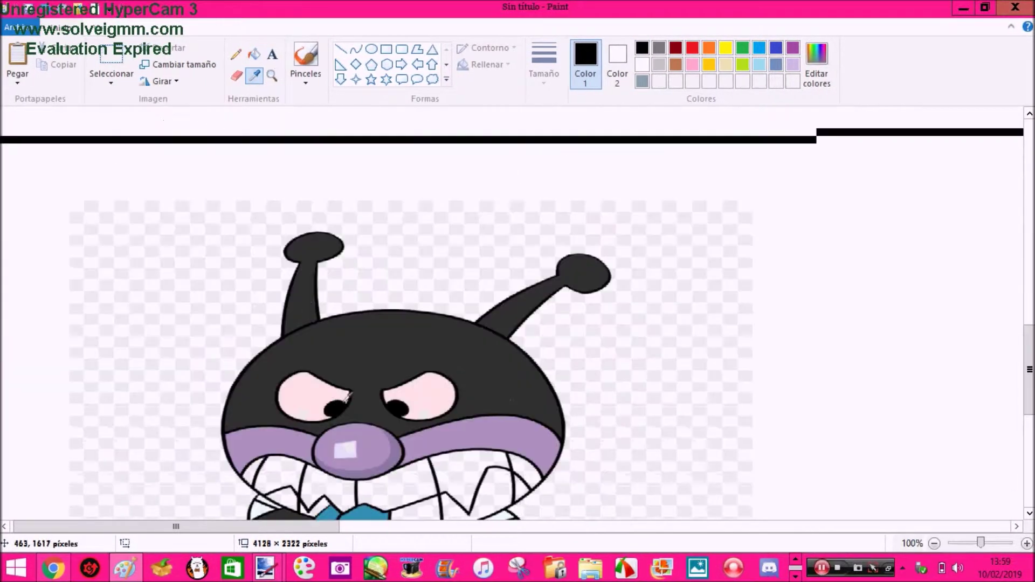
{"action": "left_click", "coordinate": [349, 452]}
Draw a larger black-outlined ellipse of about 157 × 139 px over K's nose
{"action": "scroll", "coordinate": [347, 448], "scroll_direction": "up", "scroll_amount": 9}
{"action": "left_click", "coordinate": [271, 76]}
{"action": "left_click", "coordinate": [477, 203]}
{"action": "left_click", "coordinate": [499, 248]}
{"action": "left_click", "coordinate": [254, 76]}
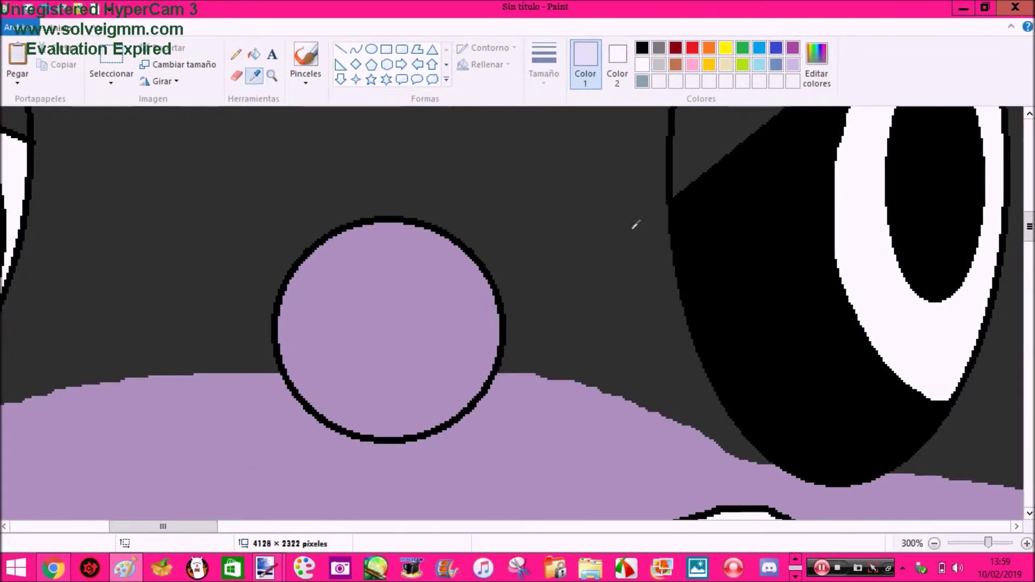
{"action": "left_click", "coordinate": [359, 221]}
{"action": "left_click", "coordinate": [372, 50]}
{"action": "scroll", "coordinate": [273, 190], "scroll_direction": "up", "scroll_amount": 1}
{"action": "scroll", "coordinate": [458, 324], "scroll_direction": "down", "scroll_amount": 2}
{"action": "left_click_drag", "start_coordinate": [210, 235], "coordinate": [564, 342]}
{"action": "left_click_drag", "start_coordinate": [473, 253], "coordinate": [465, 250]}
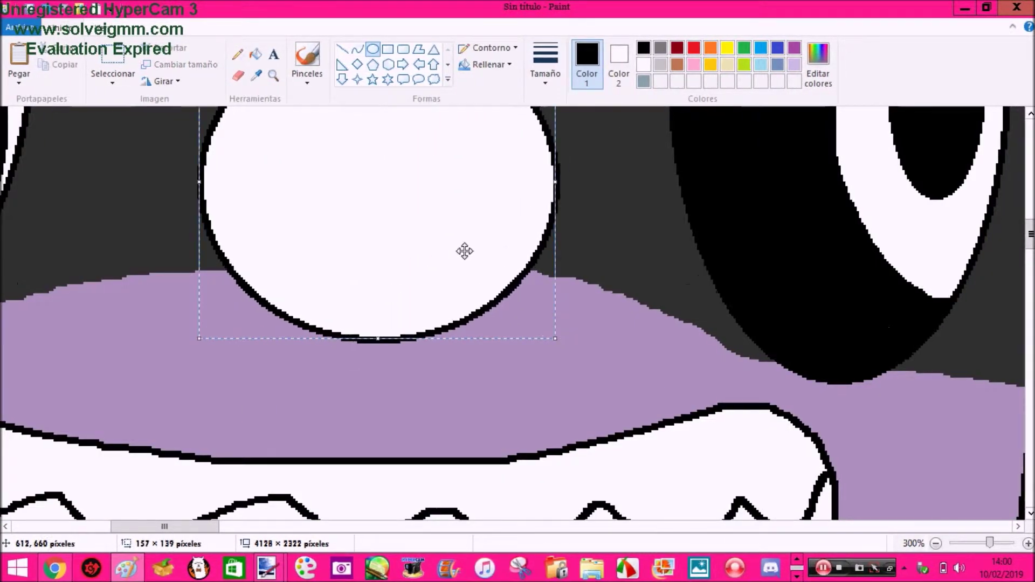
Fill the enlarged nose ellipse with the light purple sampled from K's lower face
{"action": "left_click", "coordinate": [255, 54]}
{"action": "left_click", "coordinate": [254, 76]}
{"action": "left_click", "coordinate": [302, 367]}
{"action": "left_click", "coordinate": [345, 238]}
Draw a four-sided highlight on K's nose and fill it with the pale lavender of the reference nose's highlight
{"action": "left_click", "coordinate": [254, 75]}
{"action": "scroll", "coordinate": [356, 285], "scroll_direction": "down", "scroll_amount": 5}
{"action": "scroll", "coordinate": [324, 319], "scroll_direction": "down", "scroll_amount": 15}
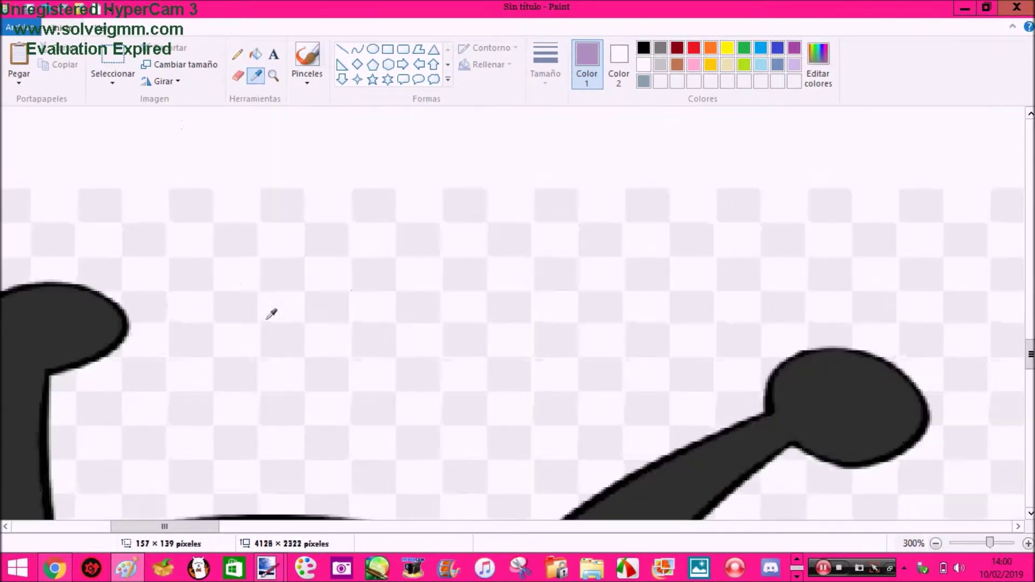
{"action": "left_click", "coordinate": [139, 423]}
{"action": "scroll", "coordinate": [162, 345], "scroll_direction": "up", "scroll_amount": 7}
{"action": "left_click", "coordinate": [236, 54]}
{"action": "scroll", "coordinate": [413, 246], "scroll_direction": "up", "scroll_amount": 6}
{"action": "scroll", "coordinate": [416, 240], "scroll_direction": "up", "scroll_amount": 10}
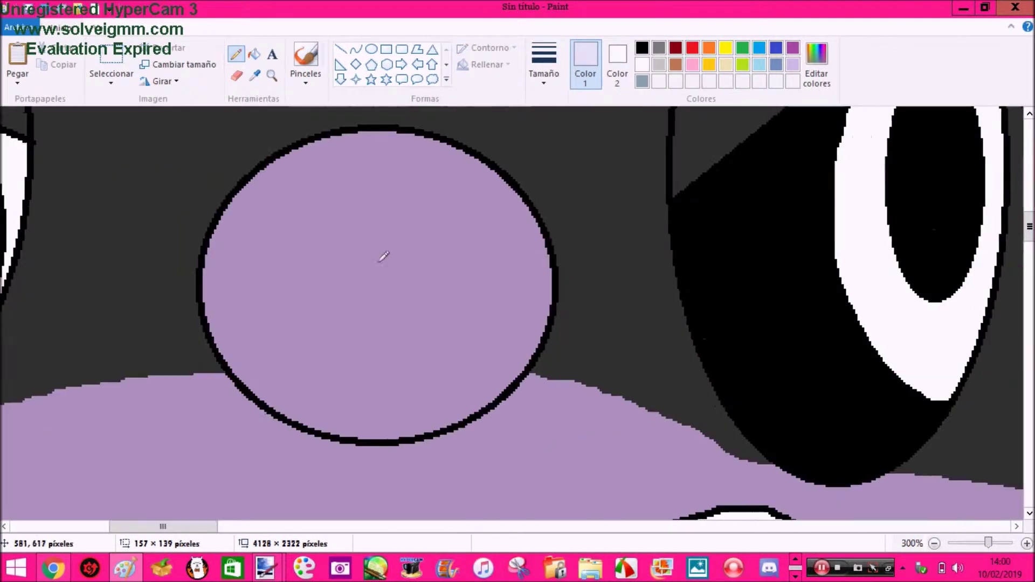
{"action": "left_click", "coordinate": [255, 54]}
{"action": "left_click", "coordinate": [394, 228]}
Define a custom near-black grey and fill the rings around both of K's pupils with it
{"action": "left_click", "coordinate": [274, 76]}
{"action": "right_click", "coordinate": [127, 230]}
{"action": "right_click", "coordinate": [123, 232]}
{"action": "scroll", "coordinate": [129, 226], "scroll_direction": "up", "scroll_amount": 8}
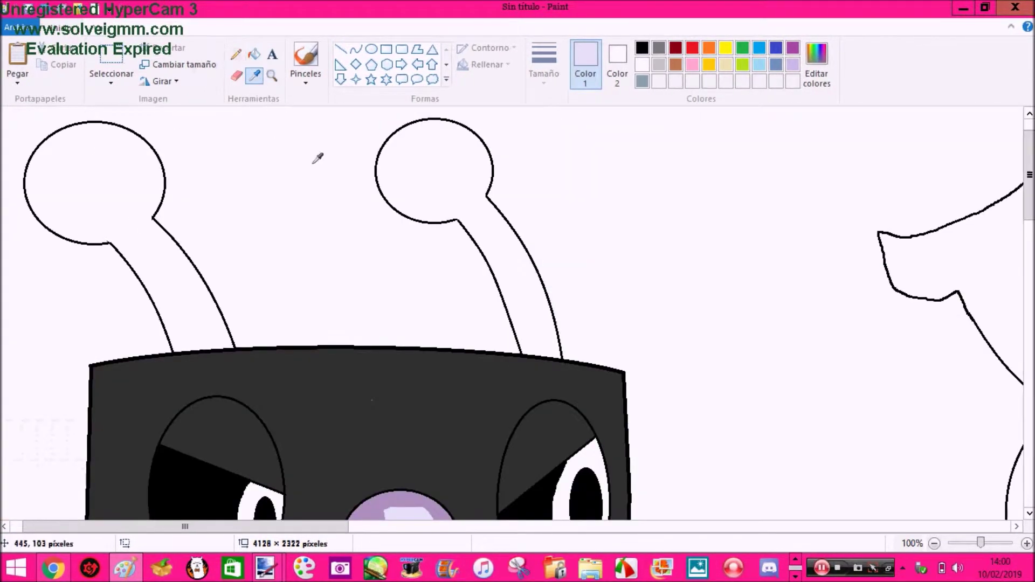
{"action": "scroll", "coordinate": [347, 336], "scroll_direction": "down", "scroll_amount": 20}
{"action": "left_click", "coordinate": [817, 63]}
{"action": "left_click", "coordinate": [675, 316]}
{"action": "left_click", "coordinate": [377, 383]}
{"action": "scroll", "coordinate": [375, 368], "scroll_direction": "up", "scroll_amount": 10}
{"action": "scroll", "coordinate": [375, 368], "scroll_direction": "up", "scroll_amount": 4}
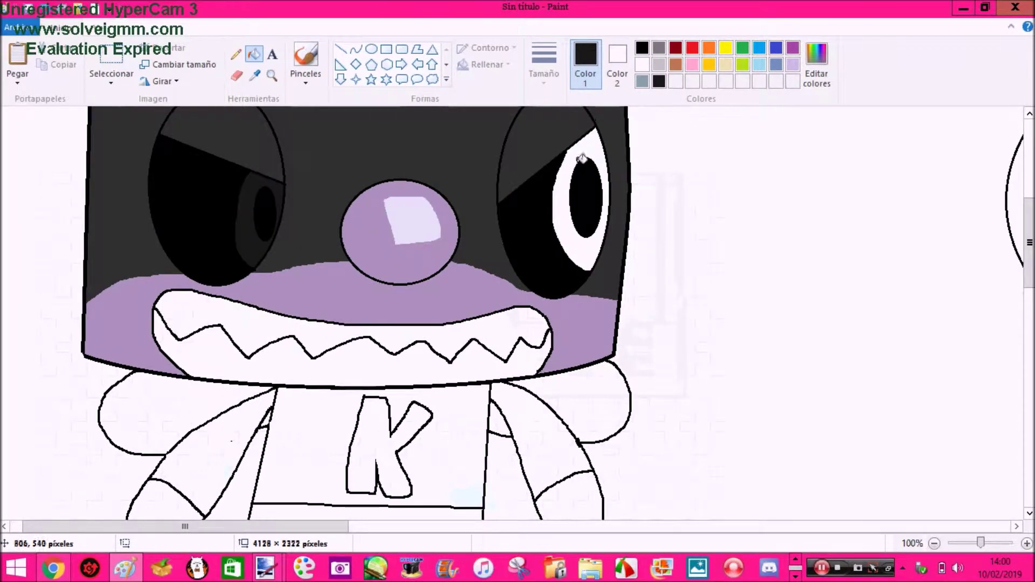
{"action": "scroll", "coordinate": [586, 269], "scroll_direction": "up", "scroll_amount": 3}
Sample the reference picture's dark grey and fill both of K's antennae with it
{"action": "left_click", "coordinate": [255, 75]}
{"action": "scroll", "coordinate": [317, 241], "scroll_direction": "down", "scroll_amount": 17}
{"action": "left_click", "coordinate": [286, 137]}
{"action": "scroll", "coordinate": [317, 147], "scroll_direction": "up", "scroll_amount": 17}
{"action": "left_click", "coordinate": [174, 154]}
{"action": "left_click", "coordinate": [532, 154]}
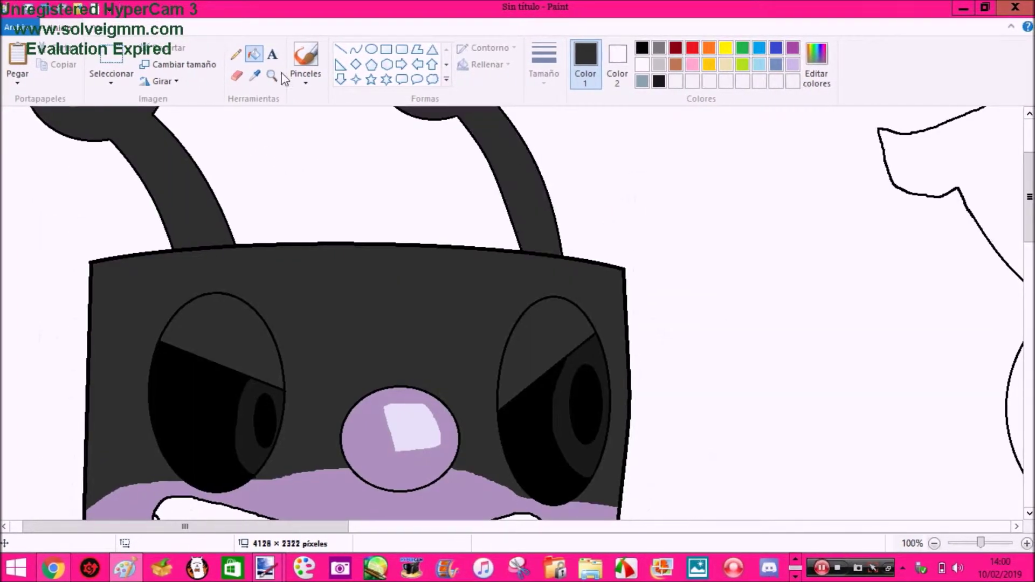
Fill K's shirt and both sleeves with the dark grey sampled from the reference picture, leaving the letter K white
{"action": "left_click", "coordinate": [274, 76]}
{"action": "right_click", "coordinate": [202, 261]}
{"action": "left_click", "coordinate": [200, 263]}
{"action": "scroll", "coordinate": [204, 254], "scroll_direction": "down", "scroll_amount": 4}
{"action": "left_click", "coordinate": [257, 76]}
{"action": "scroll", "coordinate": [302, 250], "scroll_direction": "down", "scroll_amount": 14}
{"action": "left_click", "coordinate": [311, 127]}
{"action": "scroll", "coordinate": [313, 125], "scroll_direction": "up", "scroll_amount": 12}
{"action": "left_click", "coordinate": [353, 307]}
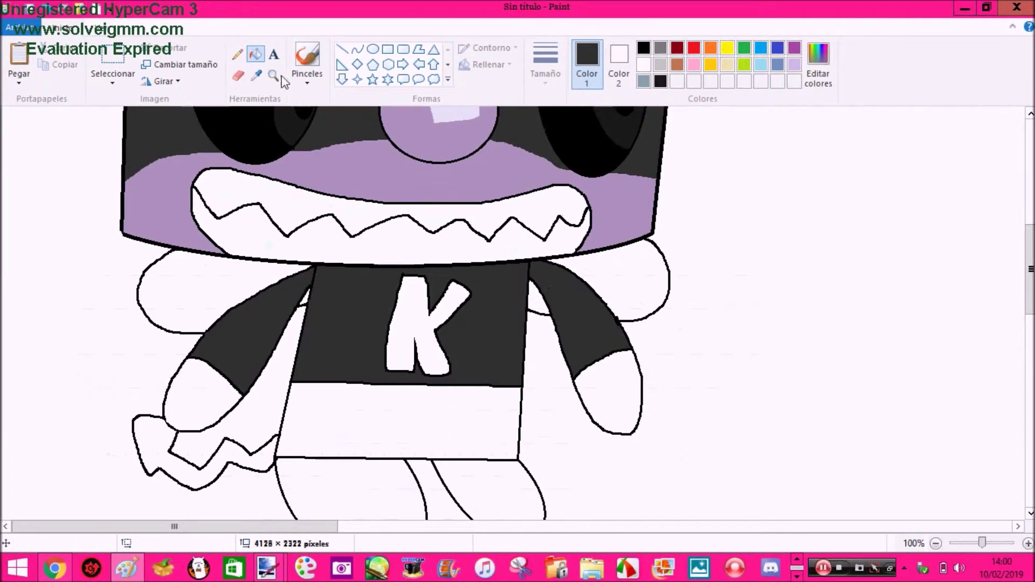
Pick the darker purple shading of the reference picture's nose as the secondary color
{"action": "left_click", "coordinate": [254, 76]}
{"action": "scroll", "coordinate": [335, 201], "scroll_direction": "down", "scroll_amount": 3}
{"action": "scroll", "coordinate": [335, 201], "scroll_direction": "down", "scroll_amount": 4}
{"action": "right_click", "coordinate": [392, 308]}
{"action": "scroll", "coordinate": [390, 300], "scroll_direction": "down", "scroll_amount": 1}
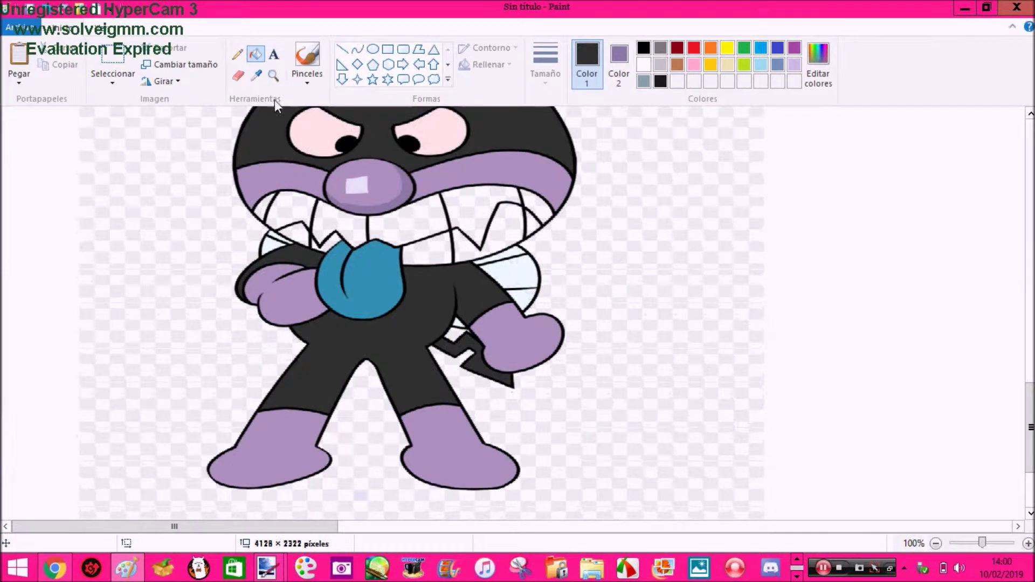
Draw four slanted darker purple lines across K's shirt, on both sides of the letter, as stripe edges
{"action": "scroll", "coordinate": [226, 215], "scroll_direction": "up", "scroll_amount": 10}
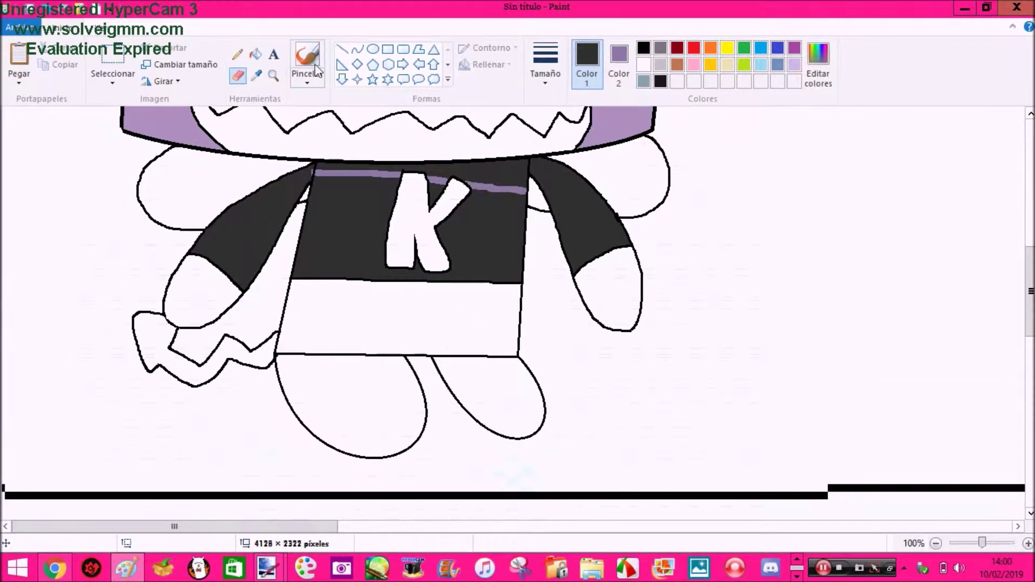
{"action": "left_click", "coordinate": [272, 76]}
{"action": "left_click", "coordinate": [306, 158]}
{"action": "left_click", "coordinate": [236, 76]}
{"action": "key", "text": "ctrl+z"}
{"action": "left_click_drag", "start_coordinate": [349, 324], "coordinate": [778, 376]}
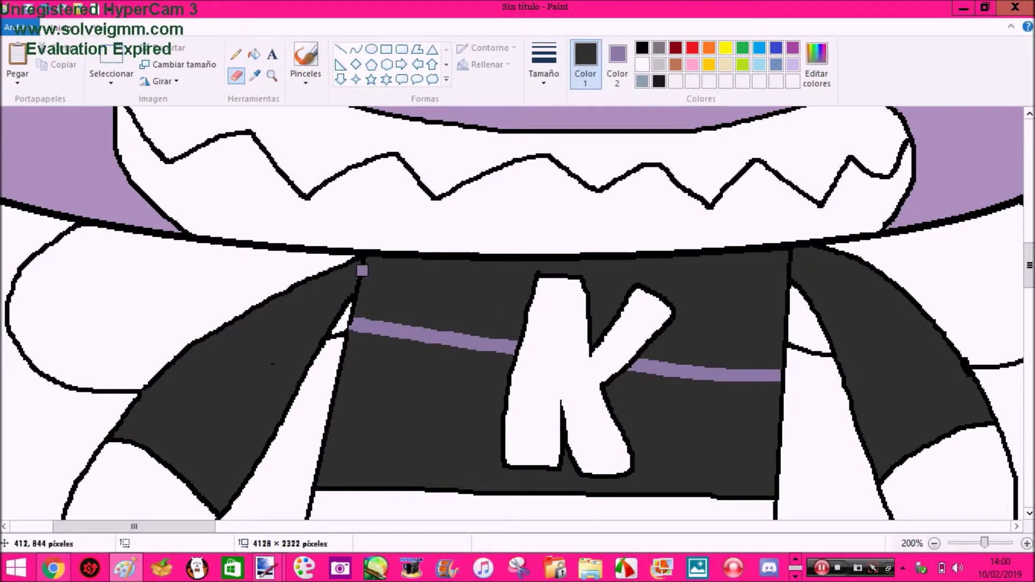
{"action": "left_click_drag", "start_coordinate": [335, 383], "coordinate": [927, 454]}
{"action": "scroll", "coordinate": [348, 336], "scroll_direction": "down", "scroll_amount": 3}
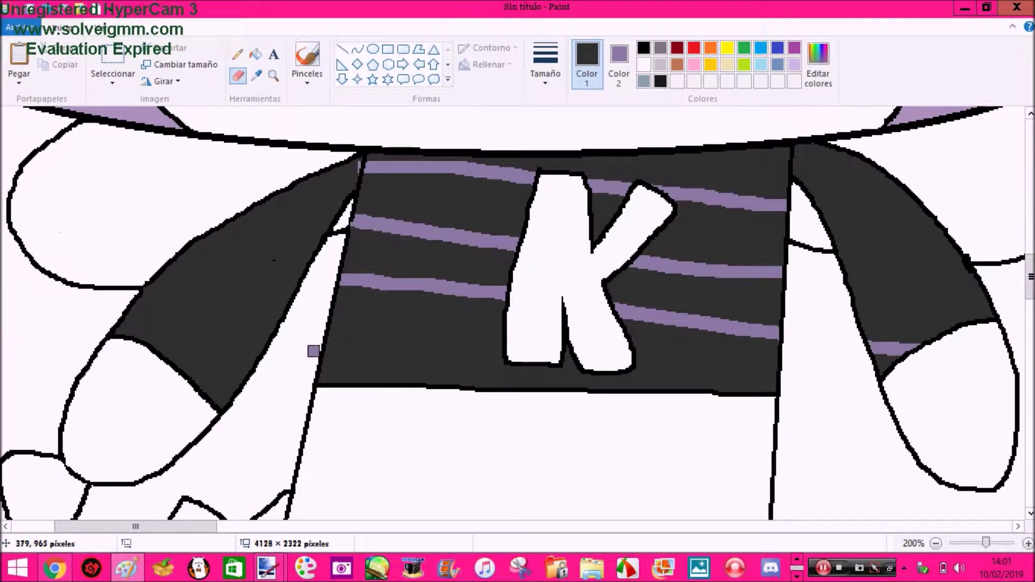
{"action": "left_click_drag", "start_coordinate": [314, 352], "coordinate": [872, 411]}
Fill the alternate bands between the stripe lines on K's shirt with the darker purple
{"action": "left_click", "coordinate": [254, 54]}
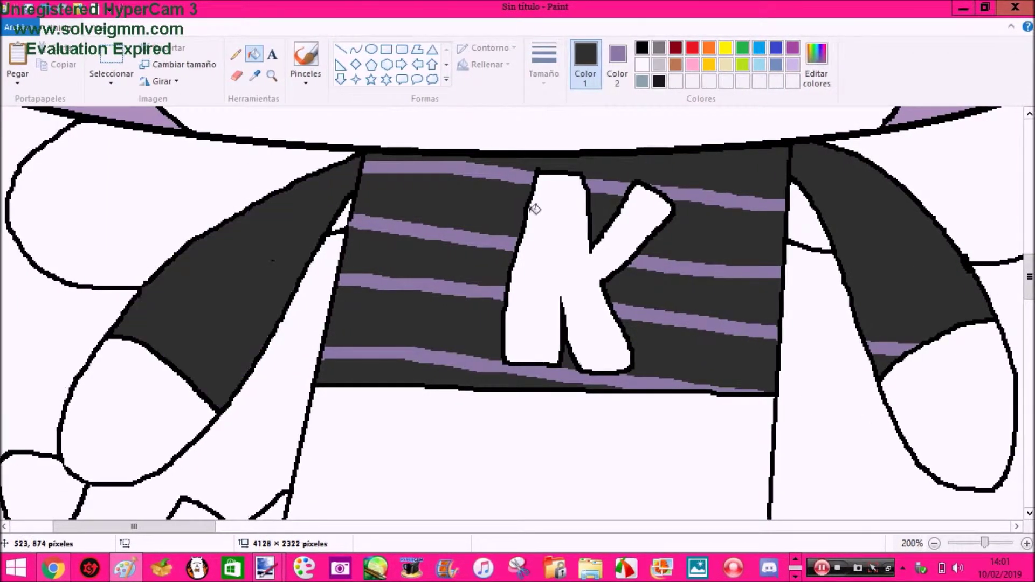
{"action": "right_click", "coordinate": [478, 210]}
{"action": "right_click", "coordinate": [598, 211]}
{"action": "right_click", "coordinate": [691, 235]}
{"action": "right_click", "coordinate": [656, 339]}
{"action": "right_click", "coordinate": [571, 362]}
{"action": "right_click", "coordinate": [467, 326]}
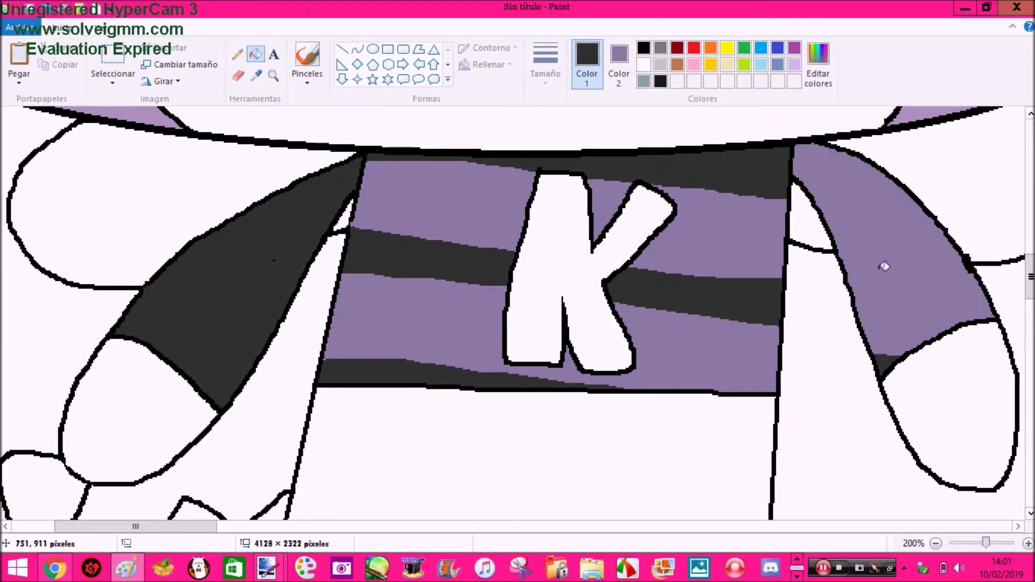
Sample the light purple from the reference picture and fill K's hands and feet with it
{"action": "left_click", "coordinate": [274, 77]}
{"action": "right_click", "coordinate": [129, 184]}
{"action": "right_click", "coordinate": [129, 184]}
{"action": "right_click", "coordinate": [130, 184]}
{"action": "left_click", "coordinate": [129, 185]}
{"action": "left_click", "coordinate": [257, 75]}
{"action": "scroll", "coordinate": [158, 278], "scroll_direction": "down", "scroll_amount": 5}
{"action": "left_click", "coordinate": [162, 320]}
{"action": "scroll", "coordinate": [201, 204], "scroll_direction": "up", "scroll_amount": 2}
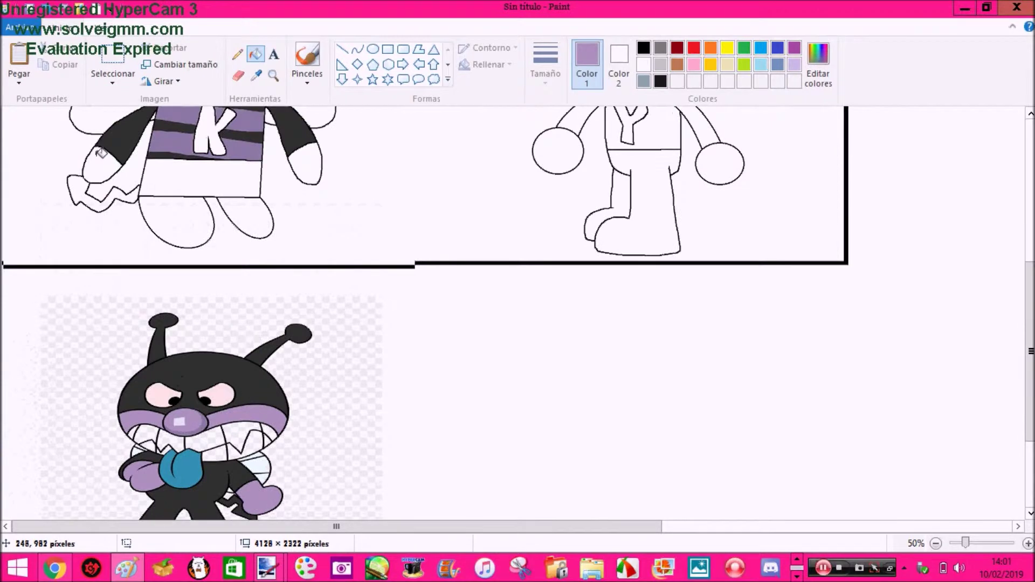
Fill K's lower body and zigzag tail with the sampled dark grey
{"action": "left_click", "coordinate": [256, 76]}
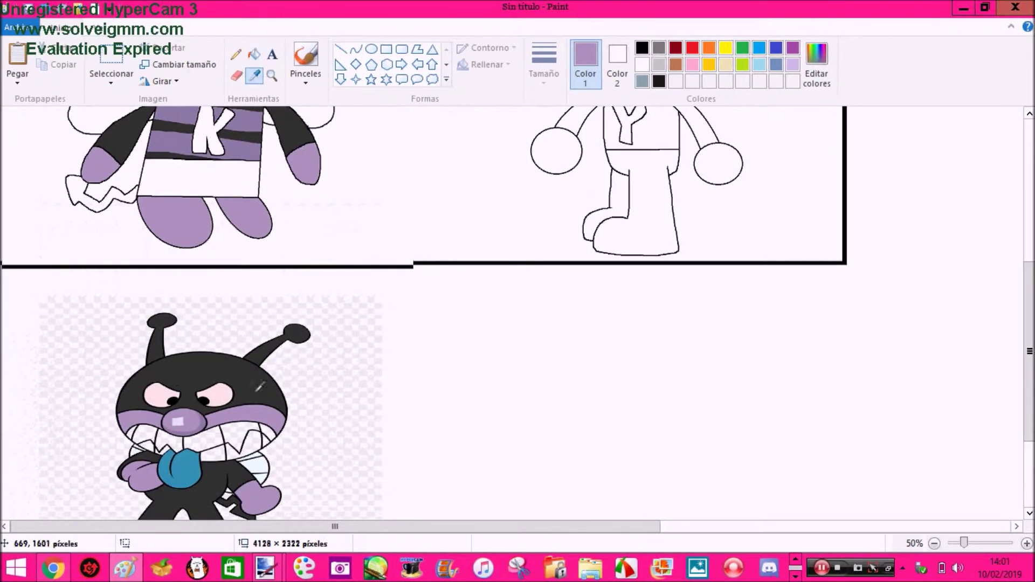
{"action": "left_click", "coordinate": [225, 190]}
{"action": "left_click", "coordinate": [121, 196]}
Sample the shirt's darker purple and draw stripe edge lines across the sleeve on K's tail side
{"action": "left_click", "coordinate": [272, 76]}
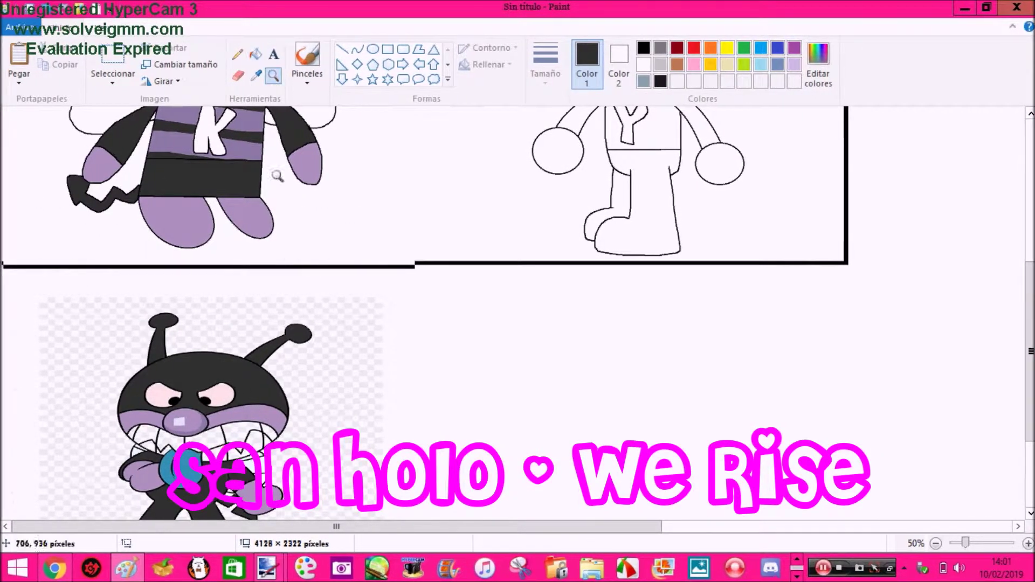
{"action": "left_click", "coordinate": [276, 179]}
{"action": "left_click", "coordinate": [277, 179]}
{"action": "left_click", "coordinate": [257, 77]}
{"action": "right_click", "coordinate": [577, 302]}
{"action": "left_click", "coordinate": [239, 76]}
{"action": "left_click", "coordinate": [437, 385]}
{"action": "left_click_drag", "start_coordinate": [301, 385], "coordinate": [406, 467]}
{"action": "left_click_drag", "start_coordinate": [455, 390], "coordinate": [391, 303]}
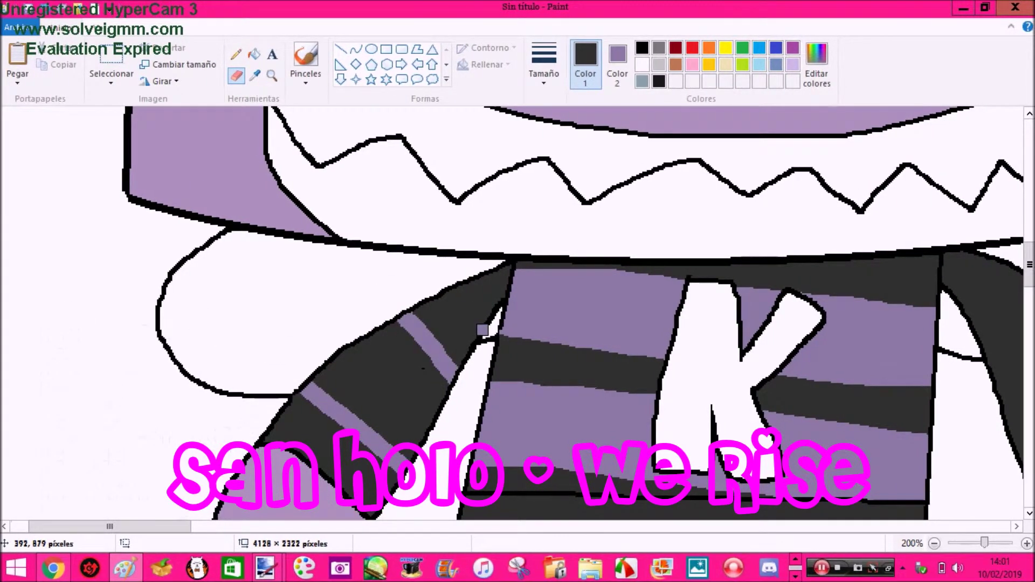
{"action": "left_click_drag", "start_coordinate": [483, 330], "coordinate": [454, 284]}
Fill the alternate bands of the tail-side sleeve with the darker purple
{"action": "left_click", "coordinate": [254, 54]}
{"action": "right_click", "coordinate": [394, 367]}
{"action": "right_click", "coordinate": [495, 292]}
Draw stripe edge lines across K's other sleeve and fill its alternate bands with the darker purple
{"action": "left_click", "coordinate": [236, 76]}
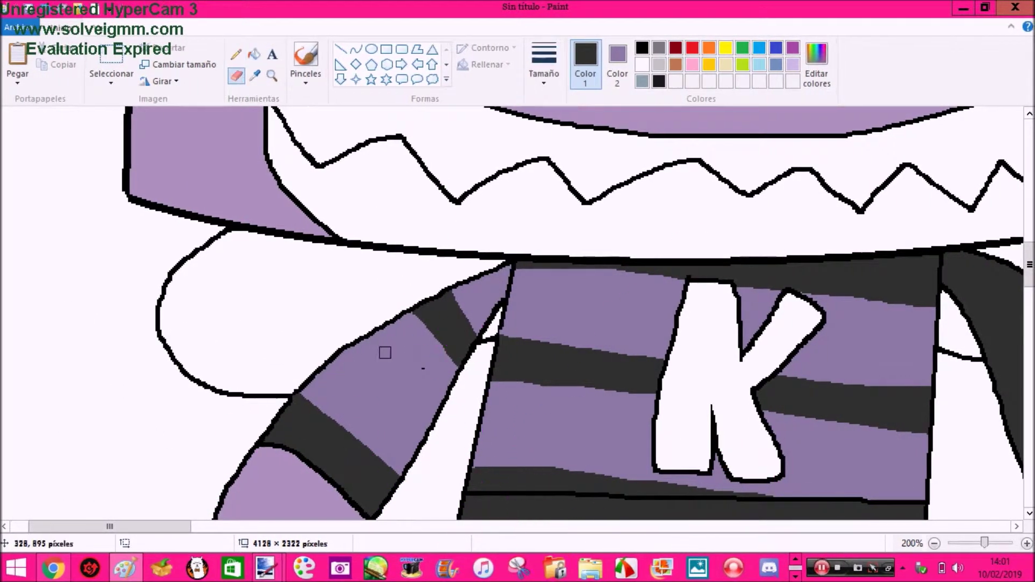
{"action": "scroll", "coordinate": [220, 485], "scroll_direction": "right", "scroll_amount": 6}
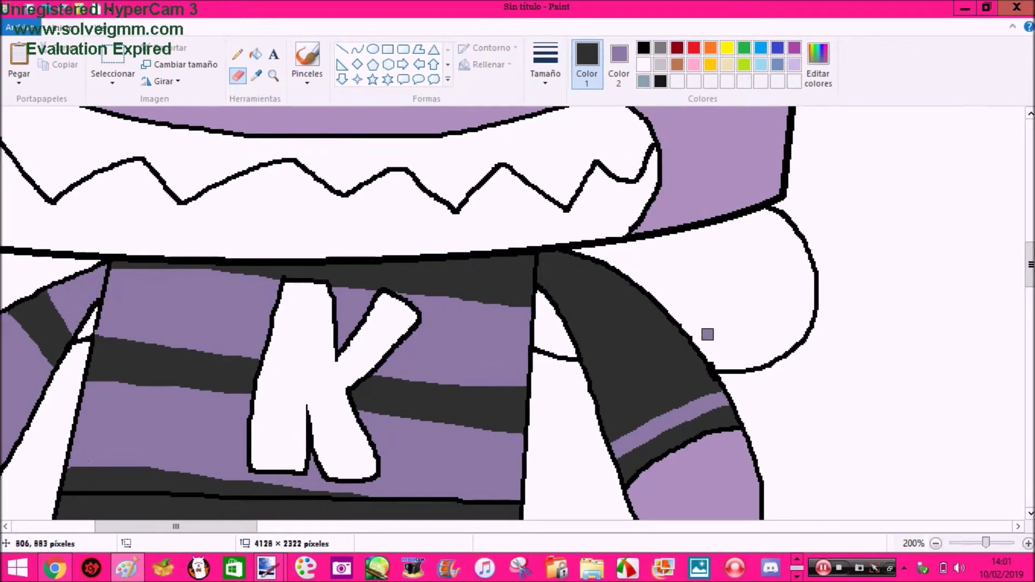
{"action": "left_click_drag", "start_coordinate": [662, 316], "coordinate": [578, 346]}
{"action": "left_click_drag", "start_coordinate": [605, 273], "coordinate": [556, 300]}
{"action": "right_click", "coordinate": [581, 266]}
{"action": "right_click", "coordinate": [642, 389]}
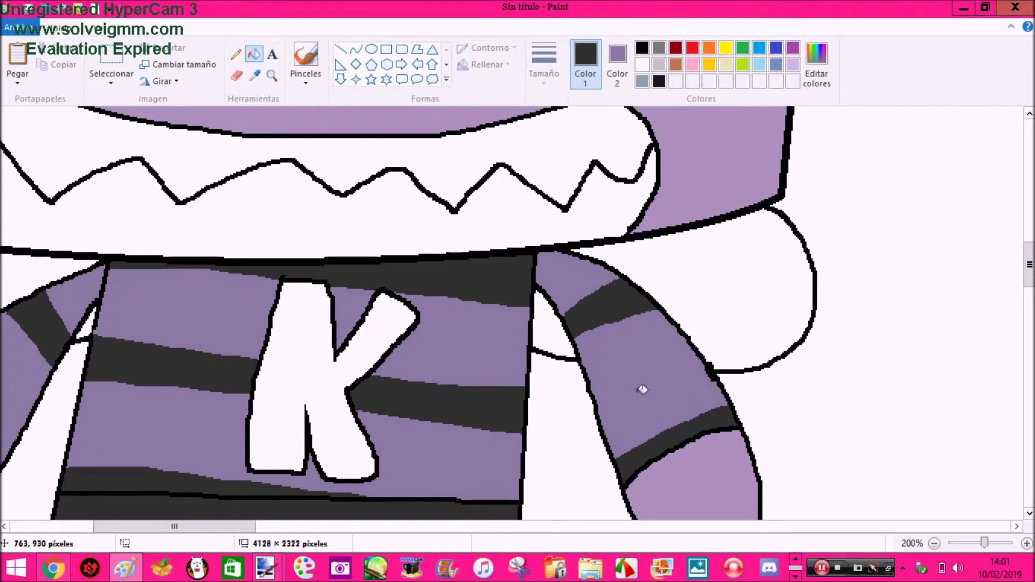
Reset the secondary color to white and fill both of K's wings with the pale blue sampled from the reference wing
{"action": "left_click", "coordinate": [254, 76]}
{"action": "right_click", "coordinate": [279, 145]}
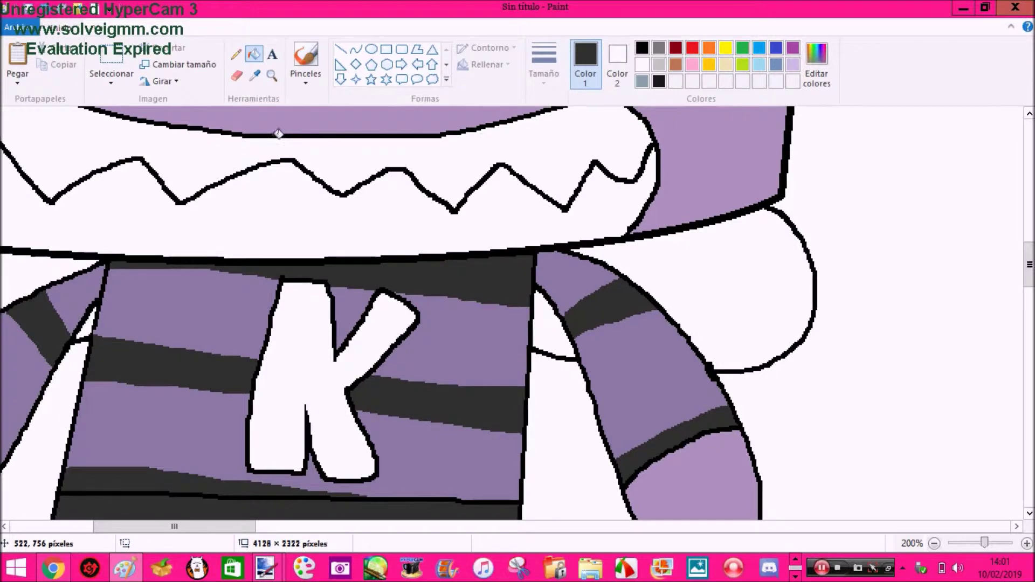
{"action": "left_click", "coordinate": [273, 76]}
{"action": "right_click", "coordinate": [227, 161]}
{"action": "right_click", "coordinate": [227, 162]}
{"action": "left_click", "coordinate": [81, 367]}
{"action": "scroll", "coordinate": [281, 154], "scroll_direction": "down", "scroll_amount": 4}
{"action": "scroll", "coordinate": [291, 229], "scroll_direction": "up", "scroll_amount": 4}
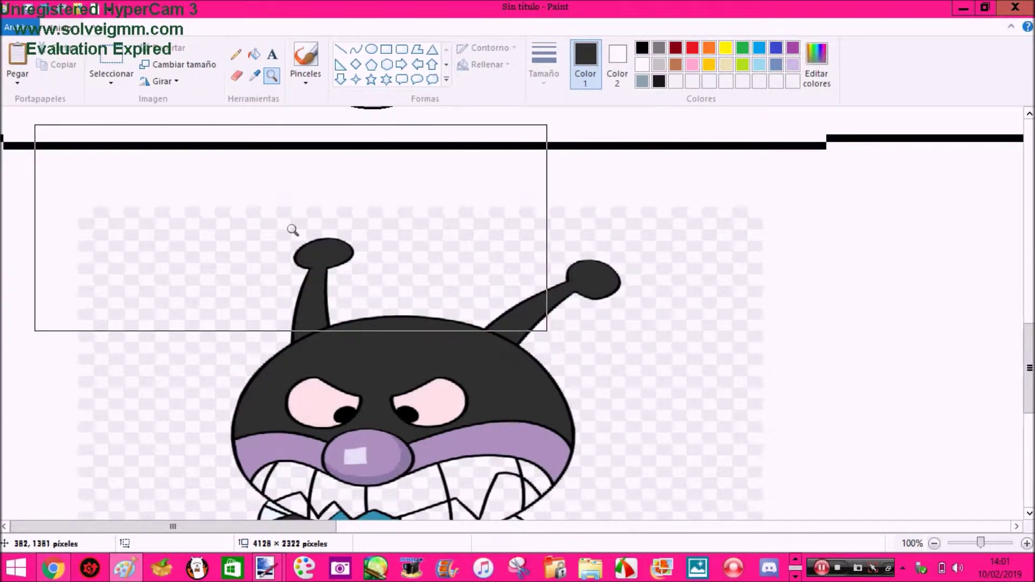
{"action": "left_click", "coordinate": [254, 54]}
{"action": "scroll", "coordinate": [430, 217], "scroll_direction": "down", "scroll_amount": 10}
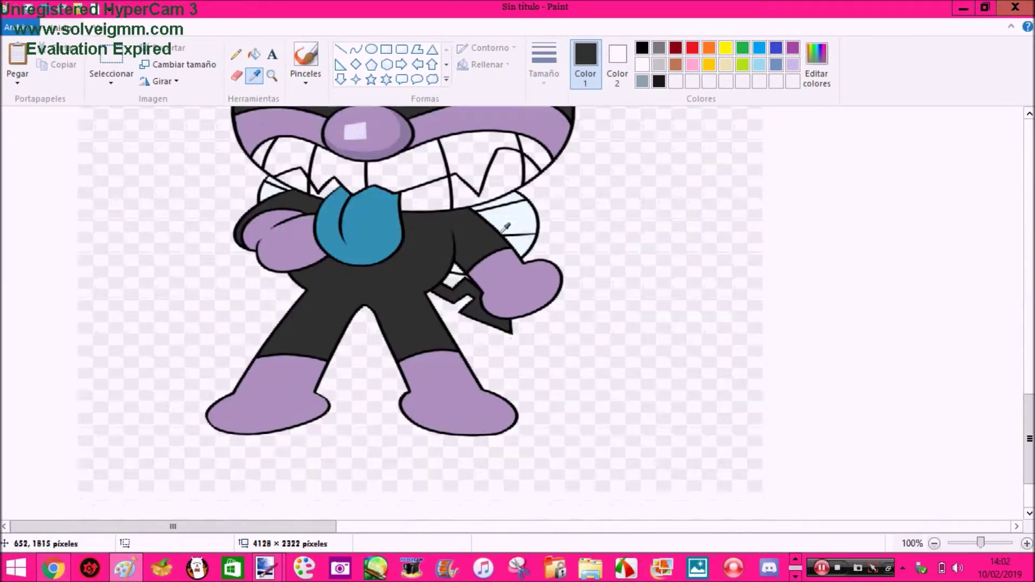
{"action": "scroll", "coordinate": [431, 217], "scroll_direction": "up", "scroll_amount": 4}
{"action": "left_click", "coordinate": [280, 333]}
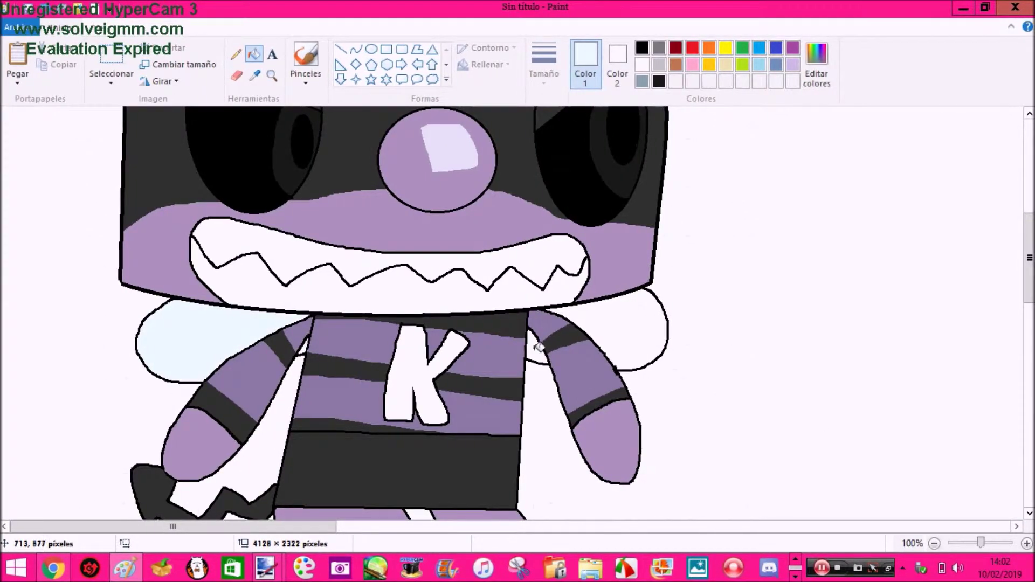
{"action": "left_click", "coordinate": [615, 320]}
{"action": "left_click", "coordinate": [542, 344]}
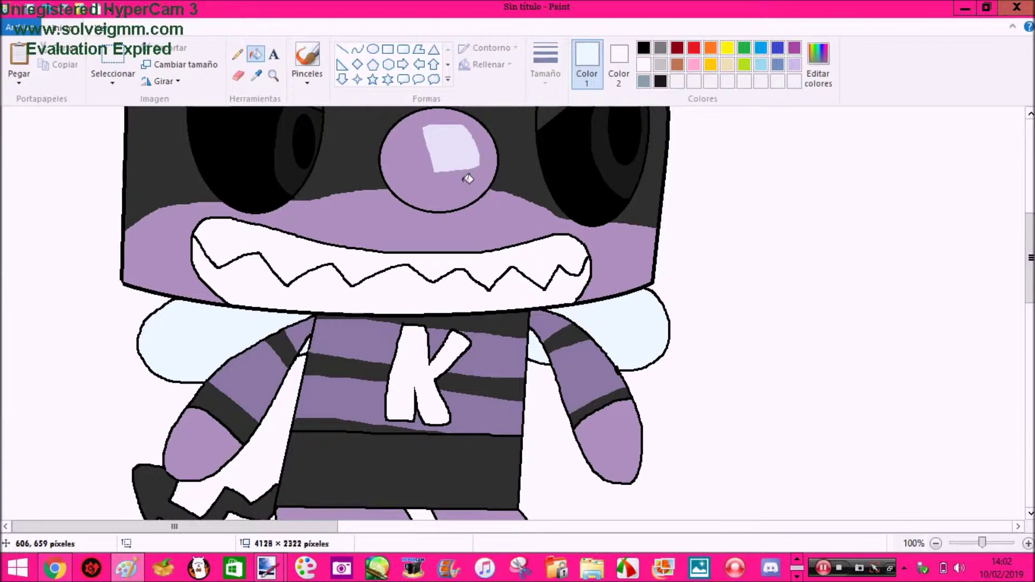
Look over the colored K character and the uncolored Y drawing beside it
{"action": "scroll", "coordinate": [465, 178], "scroll_direction": "up", "scroll_amount": 3}
{"action": "left_click", "coordinate": [272, 79]}
{"action": "right_click", "coordinate": [481, 229]}
{"action": "scroll", "coordinate": [509, 238], "scroll_direction": "down", "scroll_amount": 2}
{"action": "scroll", "coordinate": [507, 242], "scroll_direction": "up", "scroll_amount": 3}
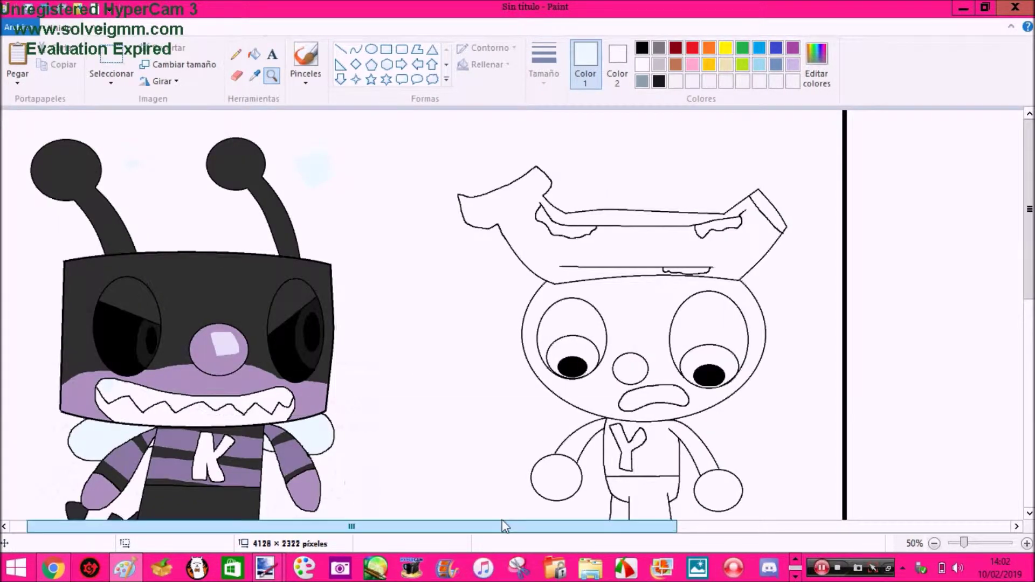
{"action": "left_click_drag", "start_coordinate": [505, 527], "coordinate": [640, 527]}
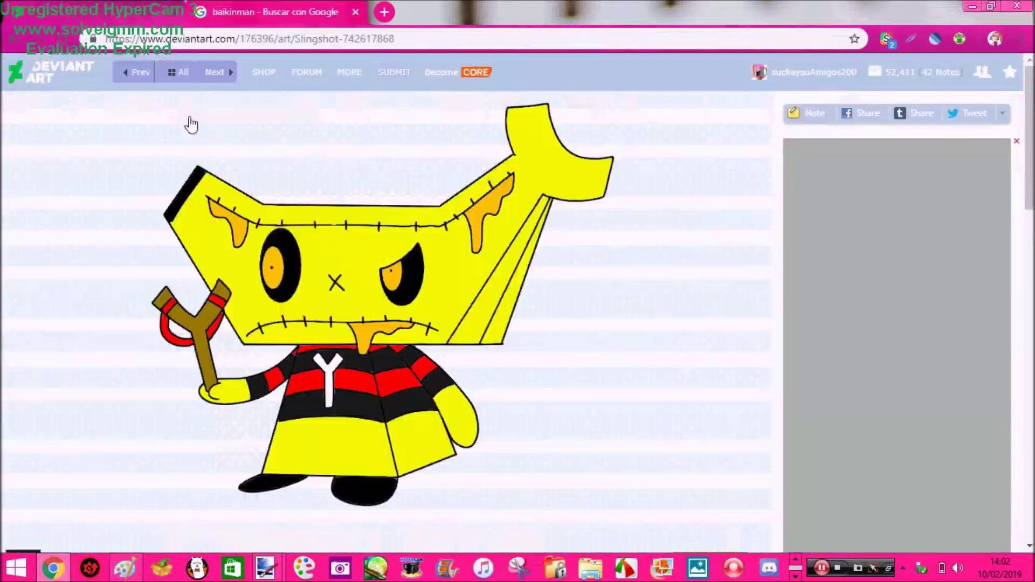
Copy the banana character picture from DeviantArt, paste it into the Paint canvas, and place it beside the Y drawing as a color reference
{"action": "right_click", "coordinate": [351, 261]}
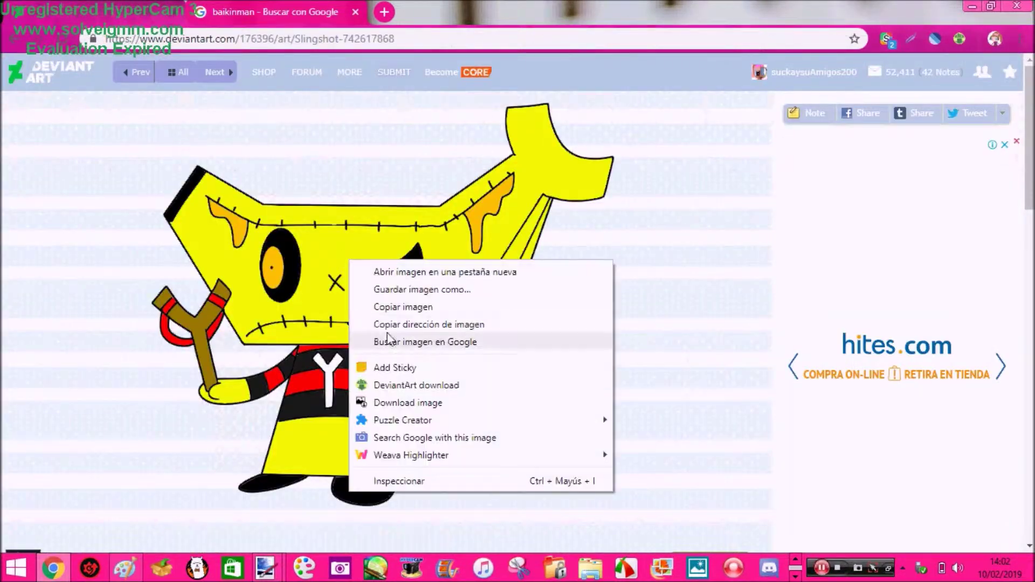
{"action": "left_click", "coordinate": [199, 474]}
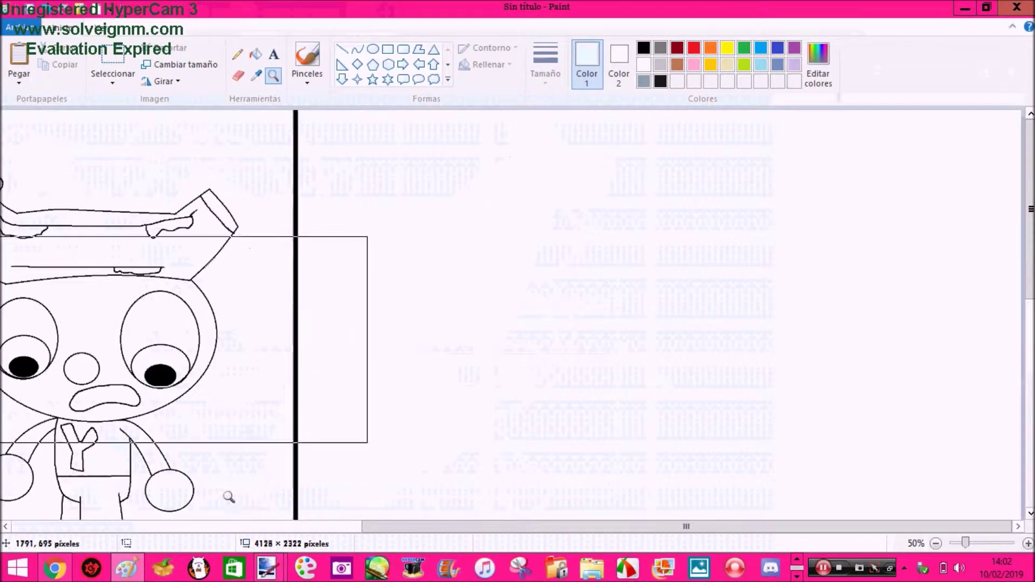
{"action": "left_click_drag", "start_coordinate": [374, 528], "coordinate": [291, 529]}
{"action": "left_click", "coordinate": [20, 53]}
{"action": "left_click_drag", "start_coordinate": [101, 211], "coordinate": [594, 315]}
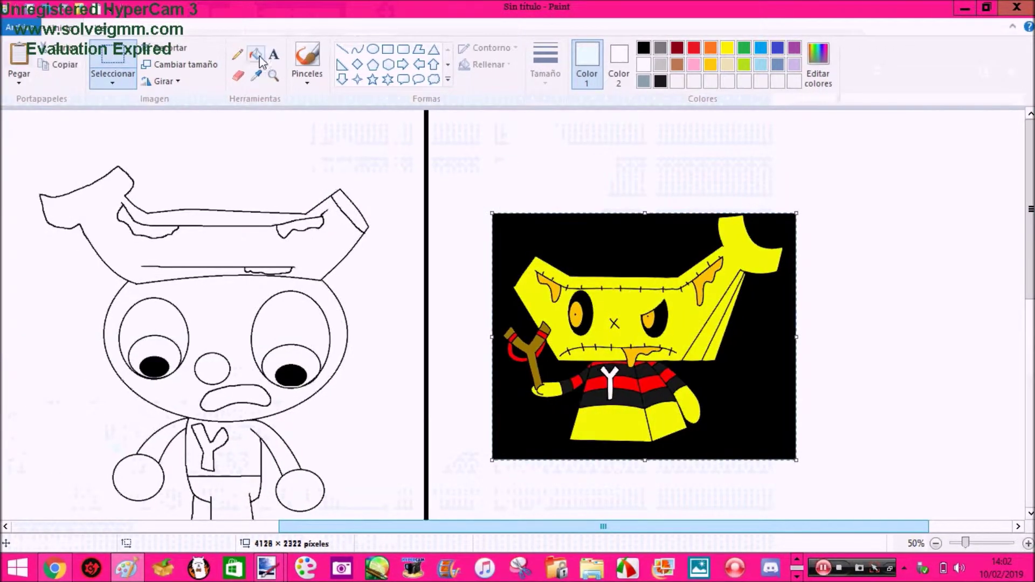
Fill Y's banana hat with the yellow sampled from the reference character's head
{"action": "left_click", "coordinate": [259, 56]}
{"action": "left_click", "coordinate": [257, 75]}
{"action": "left_click", "coordinate": [620, 309]}
{"action": "left_click", "coordinate": [179, 217]}
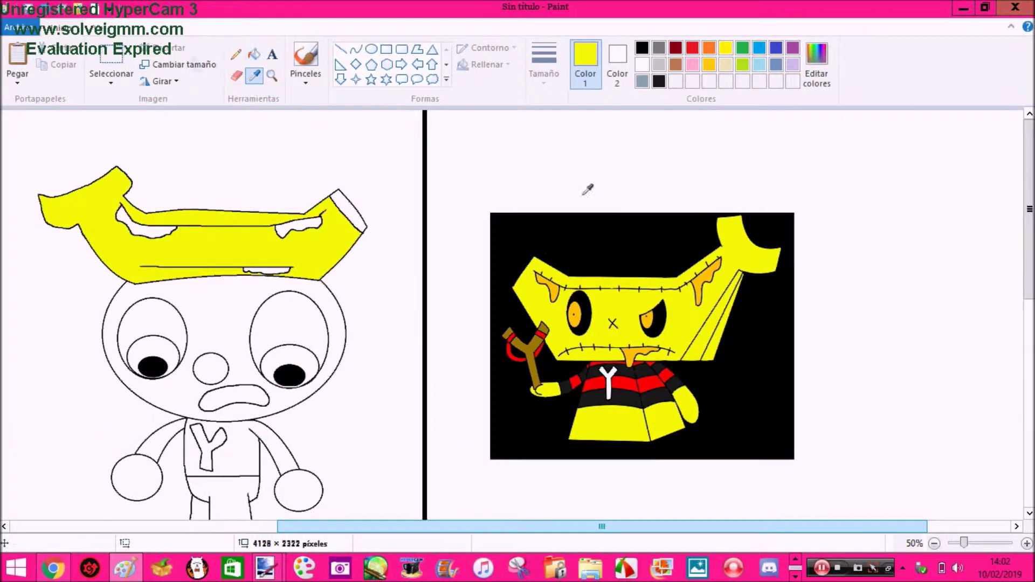
Fill the banana hat's cut end with black and its three drips with the orange sampled from the reference
{"action": "left_click", "coordinate": [599, 232]}
{"action": "left_click", "coordinate": [257, 78]}
{"action": "left_click", "coordinate": [555, 289]}
{"action": "left_click", "coordinate": [275, 271]}
{"action": "left_click", "coordinate": [299, 227]}
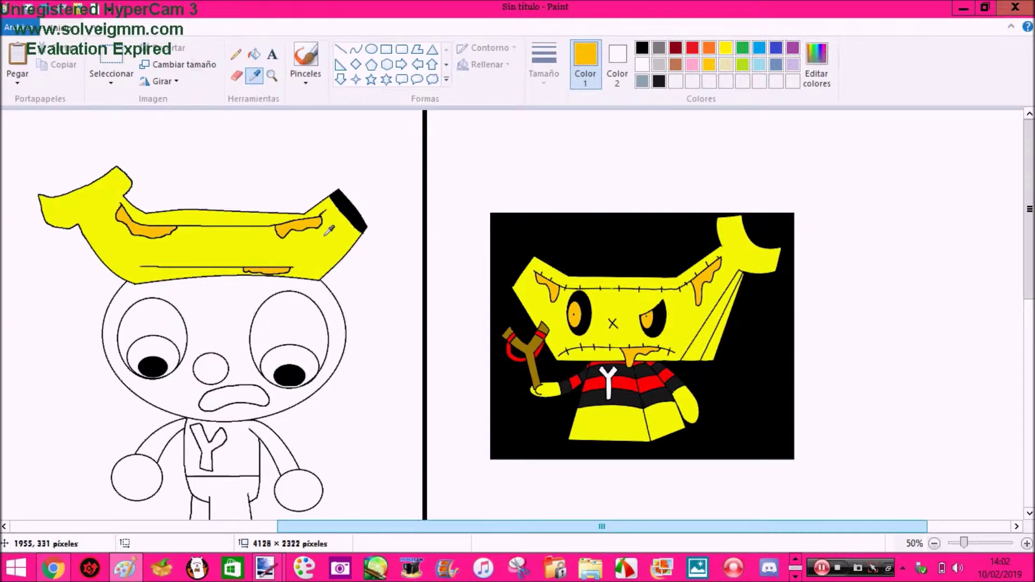
Mix a lighter yellow with red 245, green 255 and blue 64, and fill Y's face with it
{"action": "left_click", "coordinate": [816, 64]}
{"action": "left_click_drag", "start_coordinate": [680, 248], "coordinate": [679, 231]}
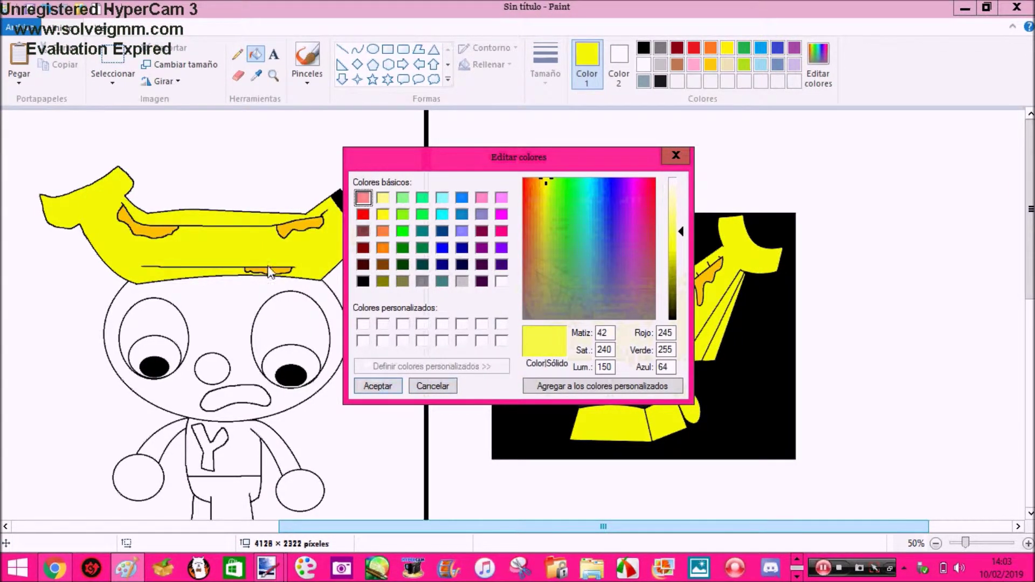
{"action": "left_click", "coordinate": [397, 388]}
{"action": "left_click", "coordinate": [230, 294]}
Fill Y's outer eyes with black and both irises with the orange sampled from the reference
{"action": "scroll", "coordinate": [242, 323], "scroll_direction": "down", "scroll_amount": 3}
{"action": "left_click_drag", "start_coordinate": [371, 527], "coordinate": [266, 518]}
{"action": "left_click", "coordinate": [642, 47]}
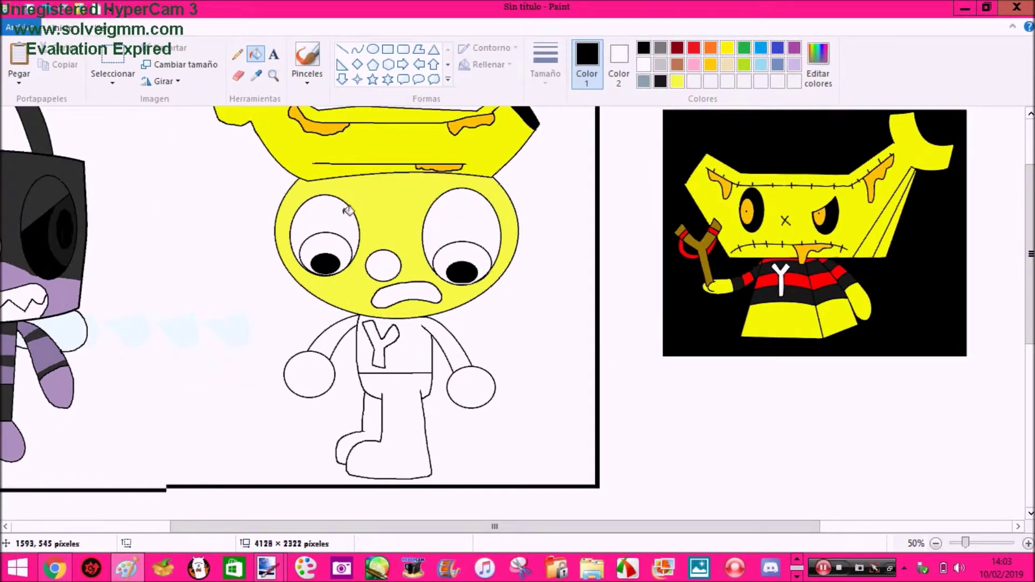
{"action": "left_click", "coordinate": [256, 76]}
{"action": "left_click", "coordinate": [456, 251]}
{"action": "left_click", "coordinate": [324, 244]}
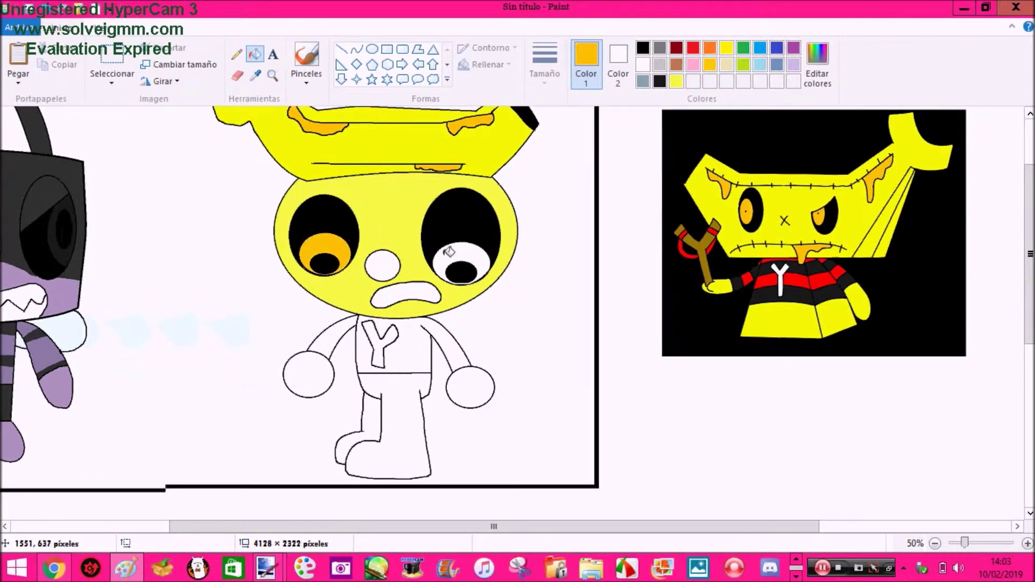
{"action": "left_click", "coordinate": [272, 76]}
{"action": "left_click", "coordinate": [485, 258]}
Fill Y's nose with a darker brownish shade mixed from the orange, and the mouth with palette red
{"action": "left_click", "coordinate": [817, 64]}
{"action": "left_click", "coordinate": [679, 268]}
{"action": "left_click", "coordinate": [377, 386]}
{"action": "left_click", "coordinate": [254, 54]}
{"action": "left_click", "coordinate": [305, 252]}
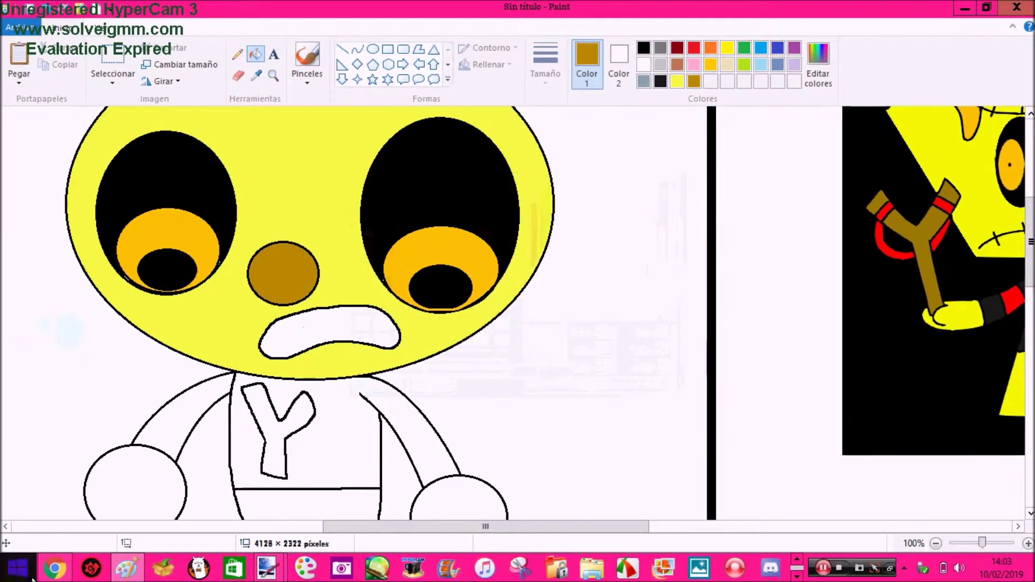
{"action": "left_click", "coordinate": [693, 48]}
{"action": "left_click", "coordinate": [323, 332]}
Fill Y's shirt and both sleeves with the bright red sampled from the reference shirt, and sample its dark gray as secondary color
{"action": "left_click", "coordinate": [275, 78]}
{"action": "right_click", "coordinate": [276, 146]}
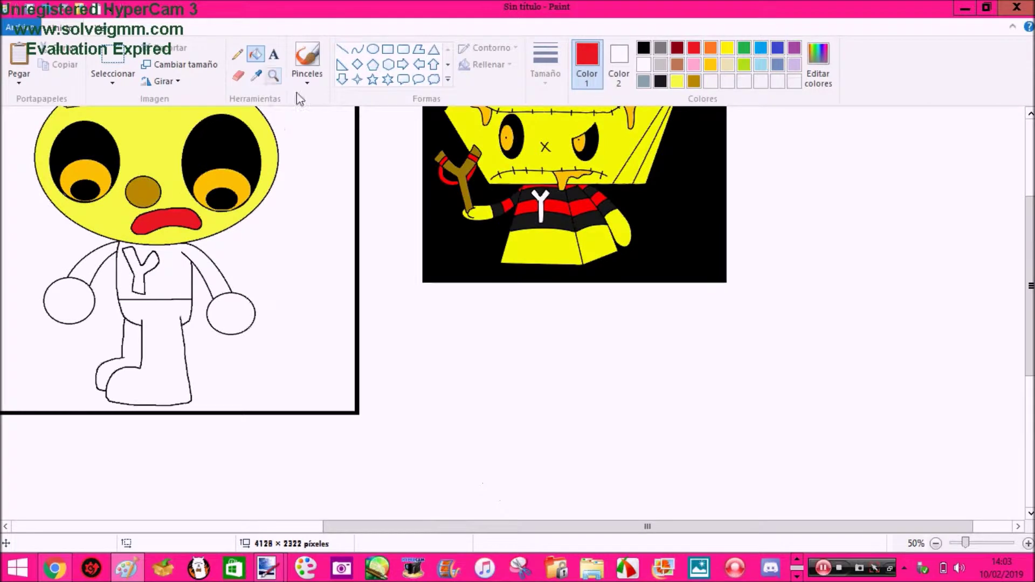
{"action": "left_click", "coordinate": [254, 77]}
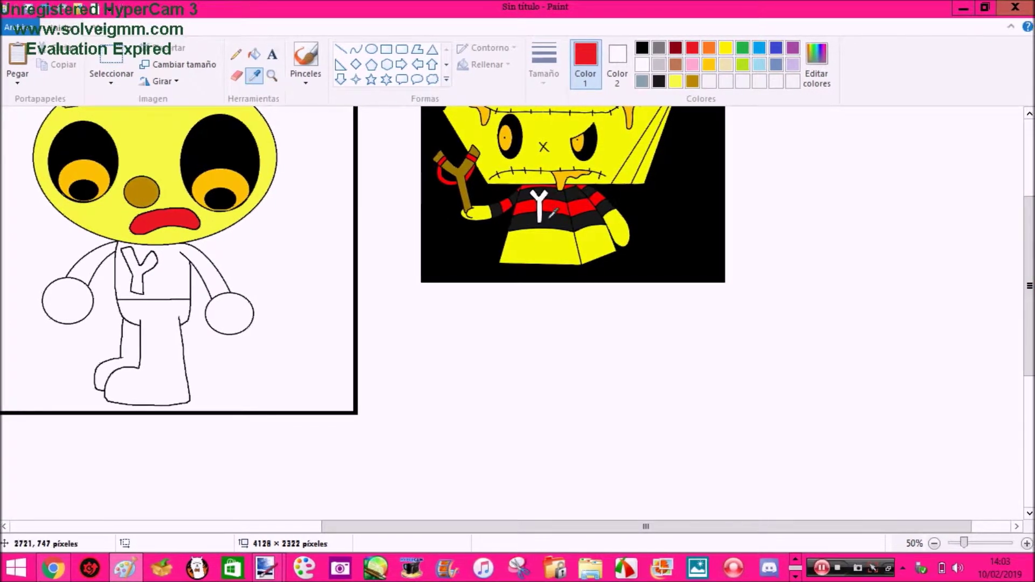
{"action": "left_click", "coordinate": [561, 205]}
{"action": "left_click", "coordinate": [167, 278]}
{"action": "left_click", "coordinate": [98, 262]}
{"action": "left_click", "coordinate": [255, 76]}
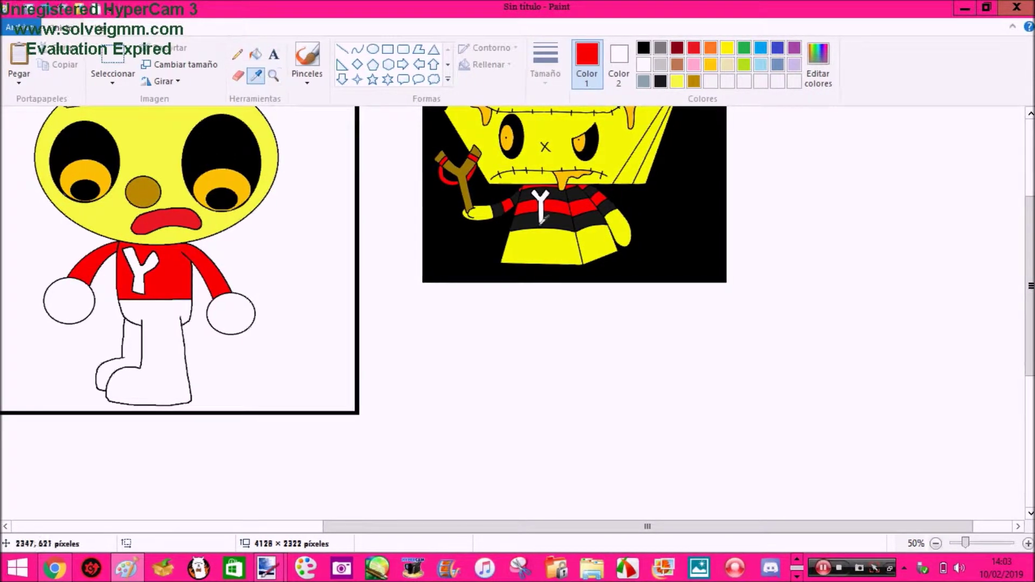
Try to draw a dark gray stripe edge across the upper part of Y's shirt, and undo it
{"action": "left_click", "coordinate": [274, 77]}
{"action": "left_click", "coordinate": [244, 281]}
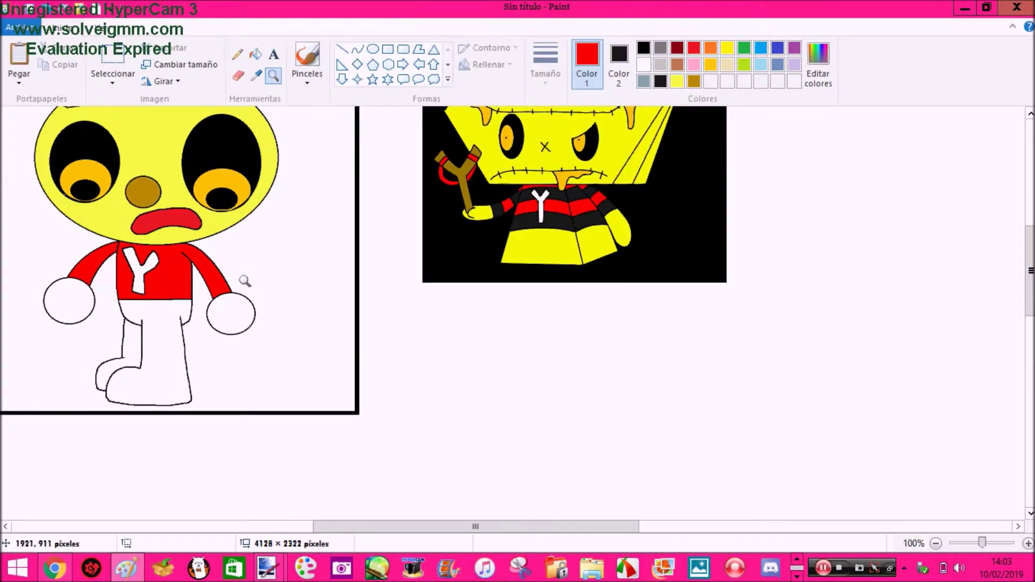
{"action": "left_click", "coordinate": [246, 281]}
{"action": "left_click", "coordinate": [238, 76]}
{"action": "left_click_drag", "start_coordinate": [257, 264], "coordinate": [536, 322]}
{"action": "left_click", "coordinate": [274, 76]}
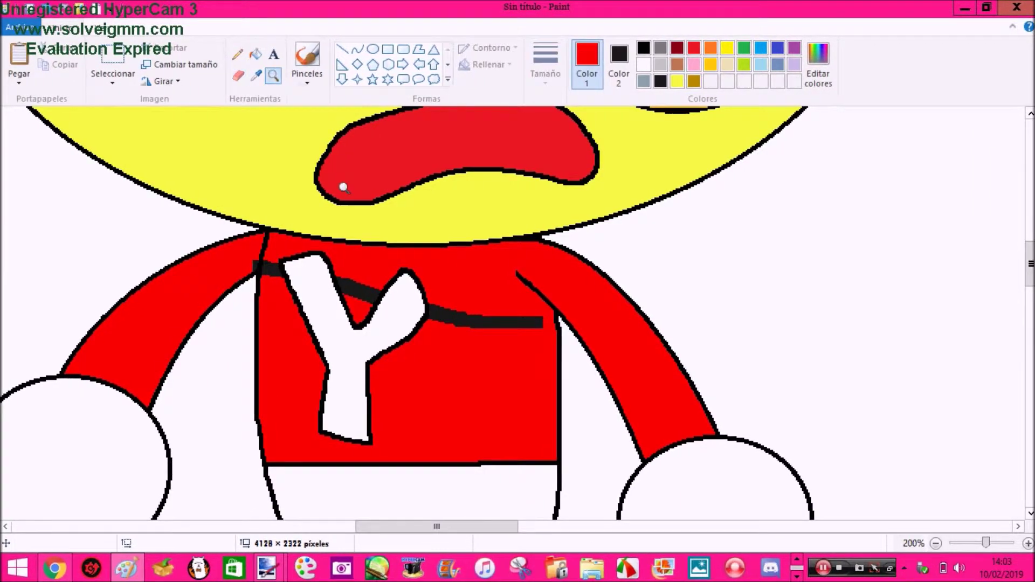
{"action": "left_click", "coordinate": [519, 317]}
{"action": "key", "text": "ctrl+z"}
Draw two dark gray stripe edges across the upper part of Y's shirt and fill the band between them with dark gray
{"action": "left_click", "coordinate": [238, 76]}
{"action": "left_click_drag", "start_coordinate": [144, 218], "coordinate": [469, 262]}
{"action": "left_click_drag", "start_coordinate": [574, 378], "coordinate": [123, 320]}
{"action": "left_click", "coordinate": [273, 77]}
{"action": "right_click", "coordinate": [273, 182]}
{"action": "right_click", "coordinate": [273, 182]}
{"action": "left_click", "coordinate": [203, 312]}
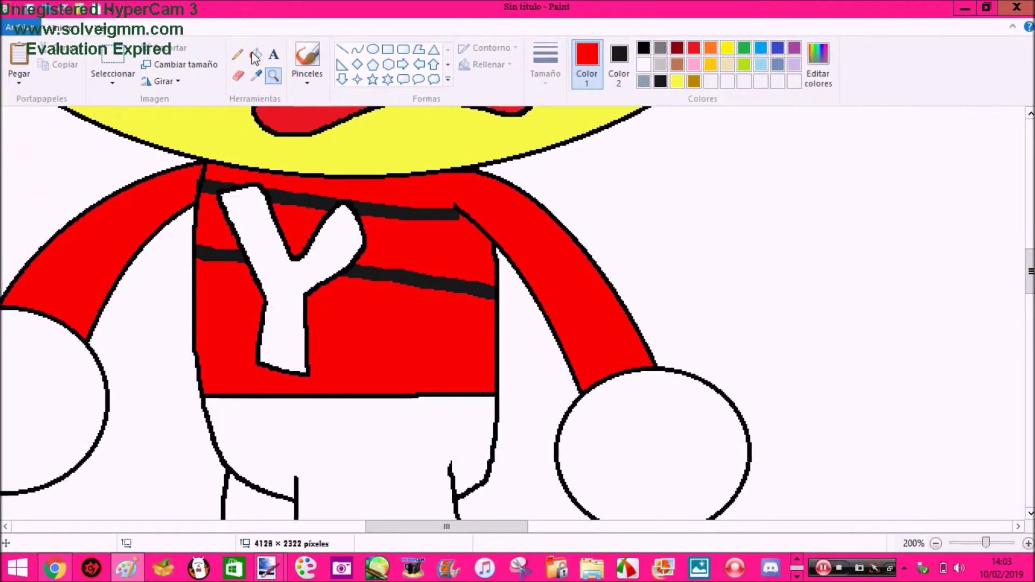
{"action": "left_click", "coordinate": [256, 54]}
{"action": "right_click", "coordinate": [311, 216]}
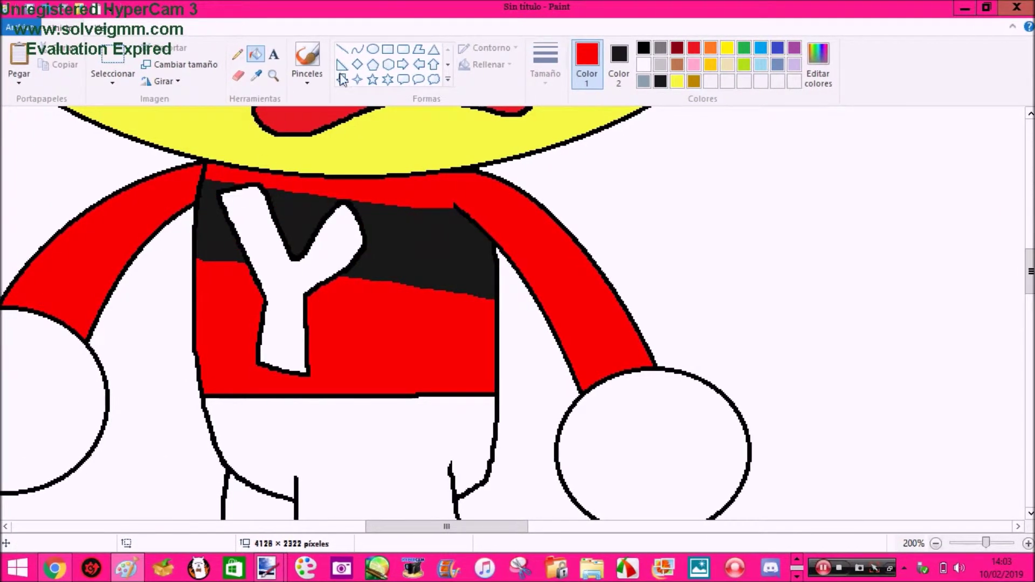
Draw a stripe edge across the lower shirt, fill the area below with dark gray, and recolor the stray sleeve mark red
{"action": "left_click", "coordinate": [239, 76]}
{"action": "left_click_drag", "start_coordinate": [195, 324], "coordinate": [600, 366]}
{"action": "left_click", "coordinate": [256, 55]}
{"action": "right_click", "coordinate": [388, 371]}
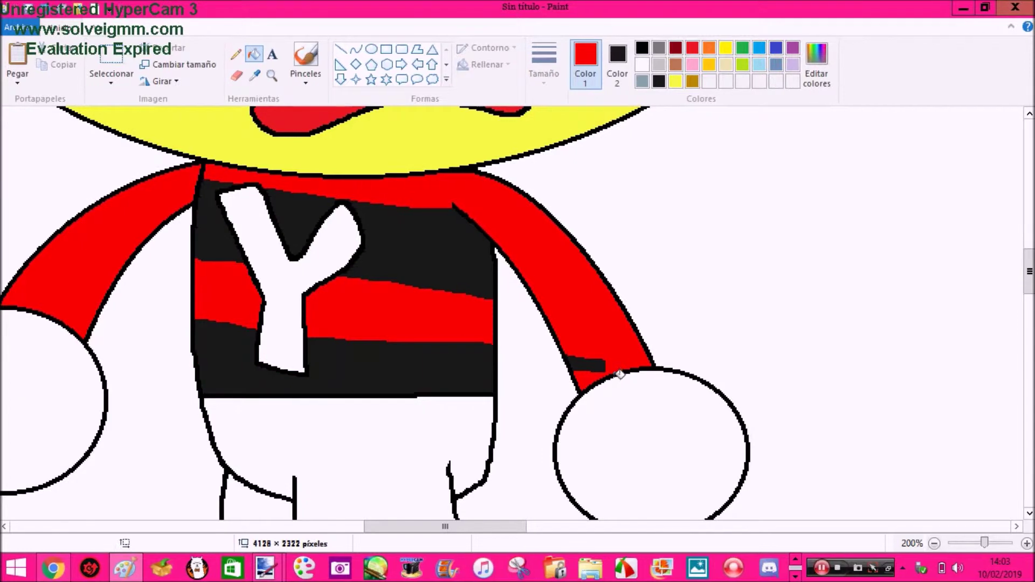
{"action": "left_click", "coordinate": [592, 366]}
Draw three stripe edges across the sleeve on the side facing the reference picture and fill its alternate bands with dark gray
{"action": "left_click", "coordinate": [272, 77]}
{"action": "right_click", "coordinate": [331, 162]}
{"action": "scroll", "coordinate": [330, 162], "scroll_direction": "up", "scroll_amount": 5}
{"action": "left_click", "coordinate": [236, 76]}
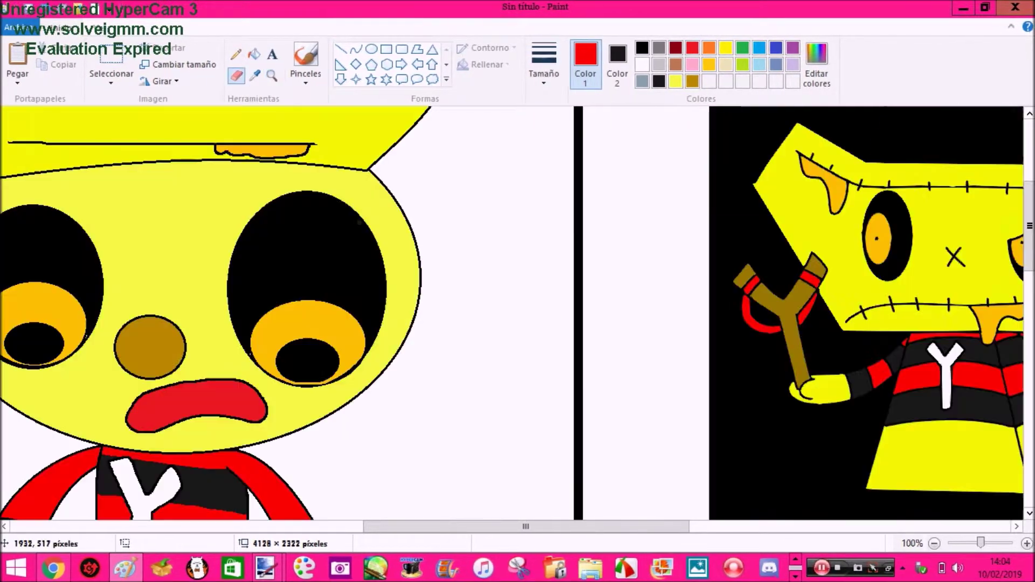
{"action": "scroll", "coordinate": [312, 262], "scroll_direction": "down", "scroll_amount": 2}
{"action": "left_click_drag", "start_coordinate": [404, 527], "coordinate": [417, 527]}
{"action": "scroll", "coordinate": [352, 414], "scroll_direction": "up", "scroll_amount": 1}
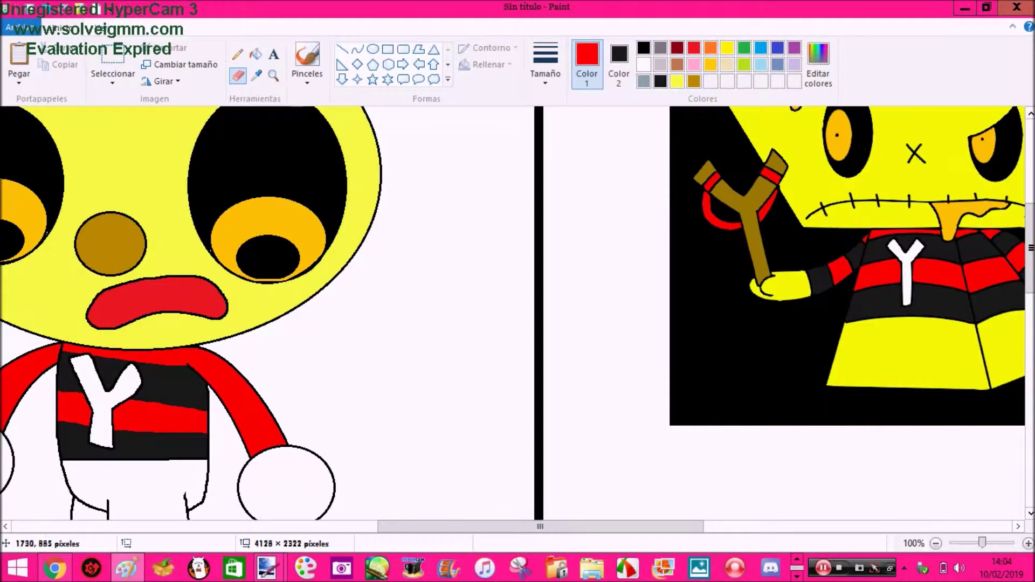
{"action": "mouse_move", "coordinate": [411, 527]}
{"action": "left_mouse_down"}
{"action": "mouse_move", "coordinate": [425, 530]}
{"action": "mouse_move", "coordinate": [373, 527]}
{"action": "left_mouse_up"}
{"action": "left_click_drag", "start_coordinate": [365, 426], "coordinate": [393, 419]}
{"action": "left_click", "coordinate": [254, 54]}
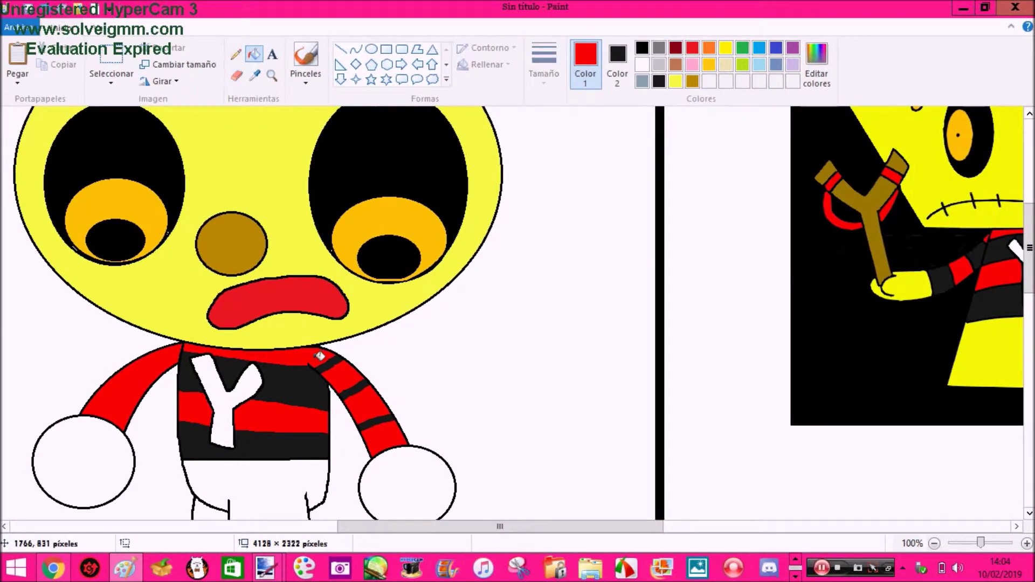
{"action": "right_click", "coordinate": [344, 372]}
{"action": "right_click", "coordinate": [388, 434]}
Draw stripe edges across Y's other sleeve and fill its upper and lower bands with dark gray, keeping a red middle band
{"action": "left_click", "coordinate": [238, 76]}
{"action": "left_click_drag", "start_coordinate": [157, 377], "coordinate": [148, 355]}
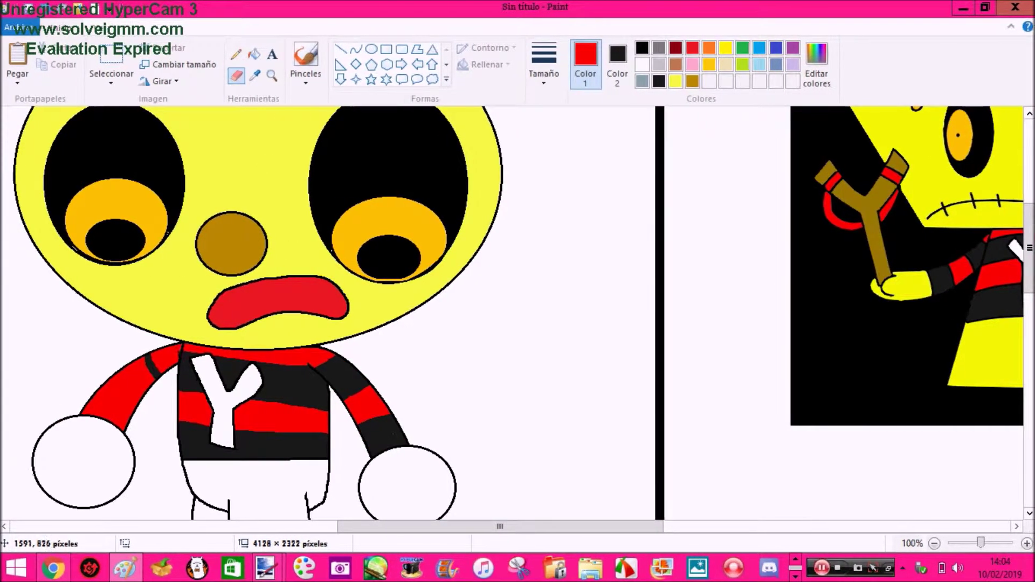
{"action": "left_click_drag", "start_coordinate": [113, 386], "coordinate": [131, 406]}
{"action": "left_click", "coordinate": [256, 54]}
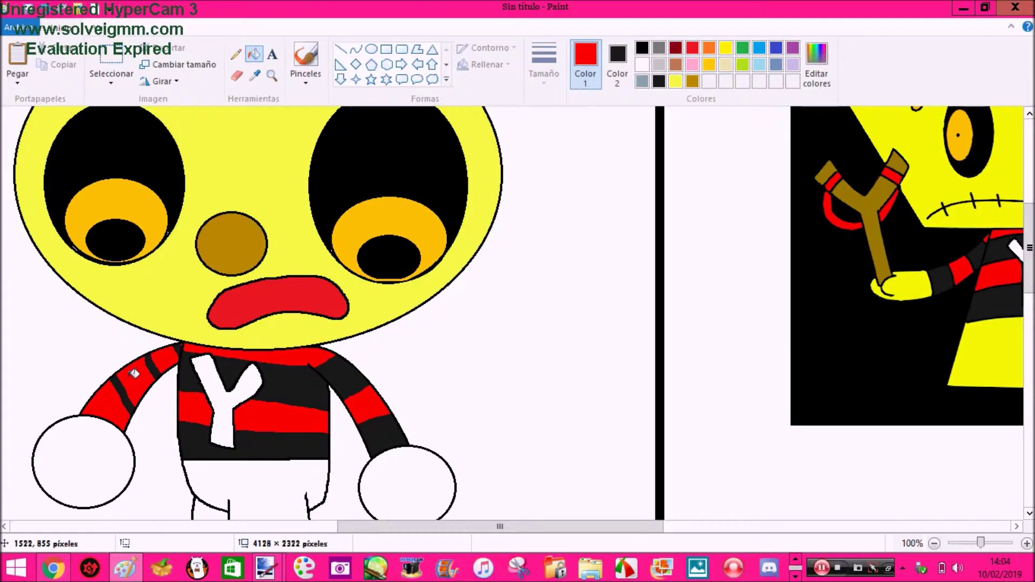
{"action": "right_click", "coordinate": [114, 389]}
{"action": "left_click", "coordinate": [178, 351]}
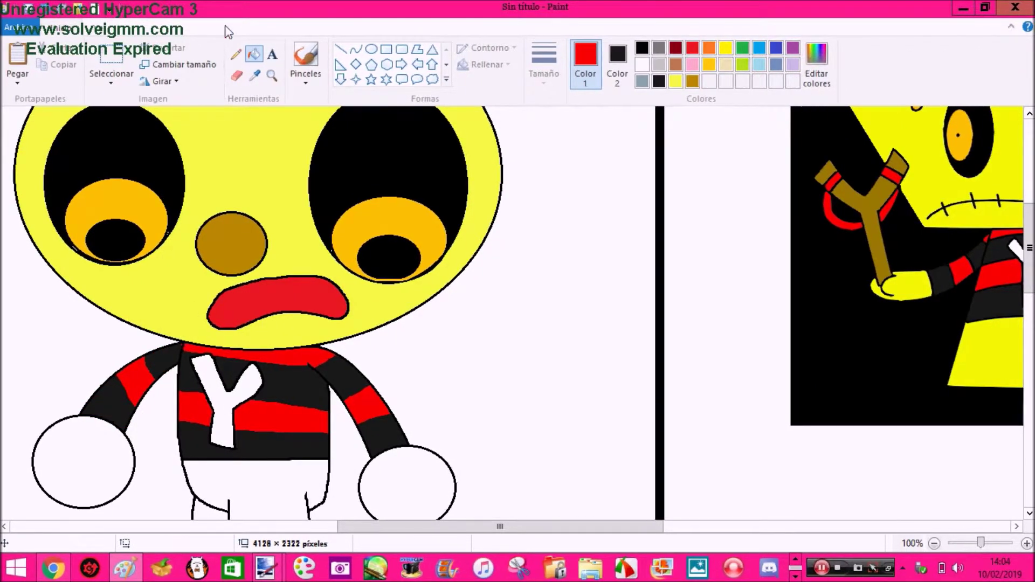
Reset the secondary color to white and fill Y's lower body, legs, feet and both hands with the yellow sampled from the reference
{"action": "left_click", "coordinate": [565, 205]}
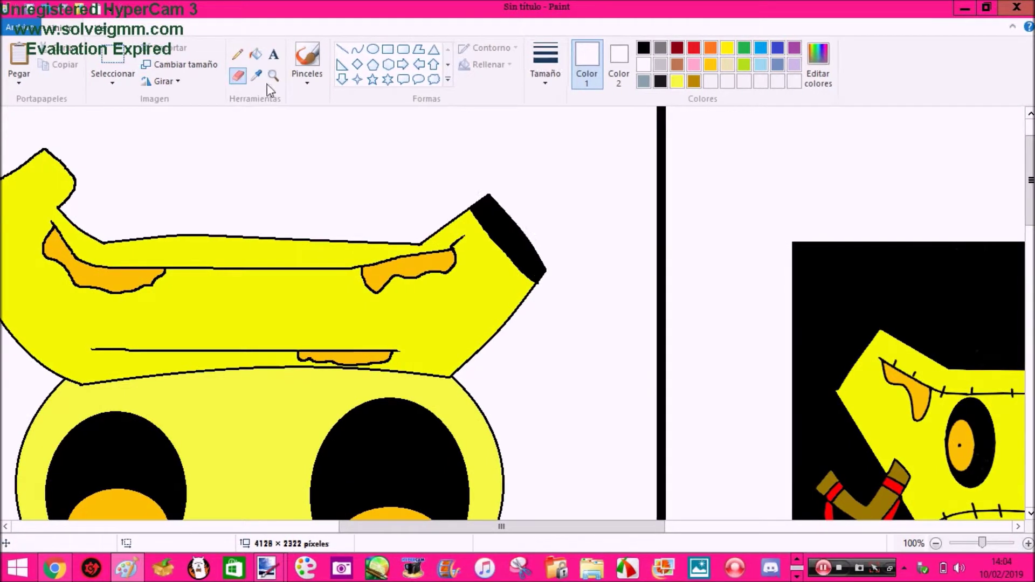
{"action": "left_click", "coordinate": [268, 82]}
{"action": "scroll", "coordinate": [311, 346], "scroll_direction": "down", "scroll_amount": 4}
{"action": "left_click", "coordinate": [311, 347]}
{"action": "scroll", "coordinate": [245, 266], "scroll_direction": "up", "scroll_amount": 3}
{"action": "right_click", "coordinate": [245, 264]}
{"action": "right_click", "coordinate": [192, 357]}
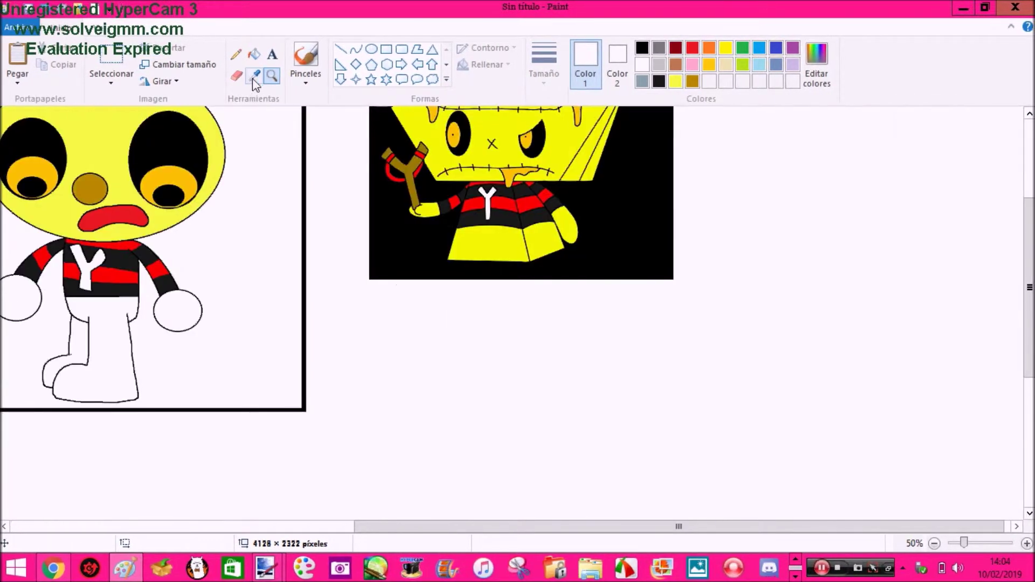
{"action": "left_click_drag", "start_coordinate": [393, 527], "coordinate": [314, 527]}
{"action": "left_click", "coordinate": [256, 55]}
{"action": "left_click", "coordinate": [256, 76]}
{"action": "left_click", "coordinate": [615, 248]}
{"action": "left_click", "coordinate": [143, 298]}
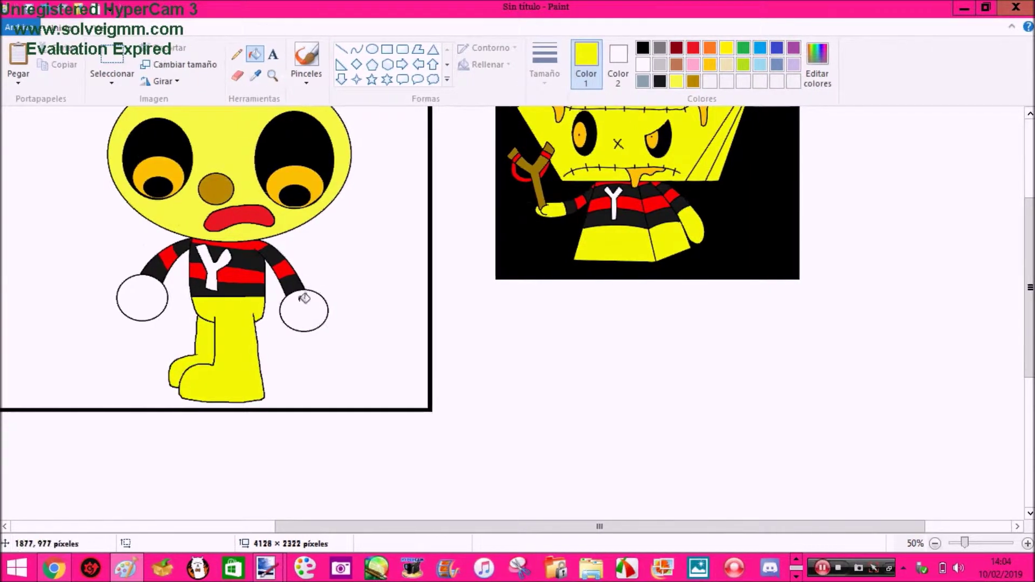
{"action": "left_click", "coordinate": [305, 310]}
Sample black as secondary color, outline Y's shoe tops at the ankles, fill both shoes with it, and reset the secondary color to white
{"action": "left_click", "coordinate": [256, 75]}
{"action": "right_click", "coordinate": [640, 266]}
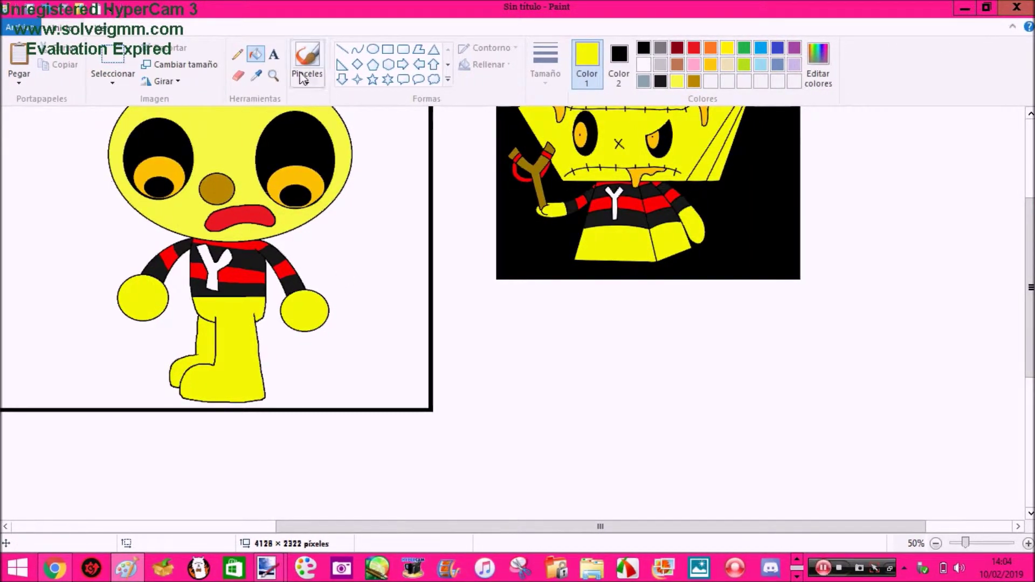
{"action": "left_click", "coordinate": [272, 76]}
{"action": "left_click", "coordinate": [320, 290]}
{"action": "left_click", "coordinate": [356, 348]}
{"action": "left_click", "coordinate": [237, 56]}
{"action": "scroll", "coordinate": [323, 216], "scroll_direction": "down", "scroll_amount": 5}
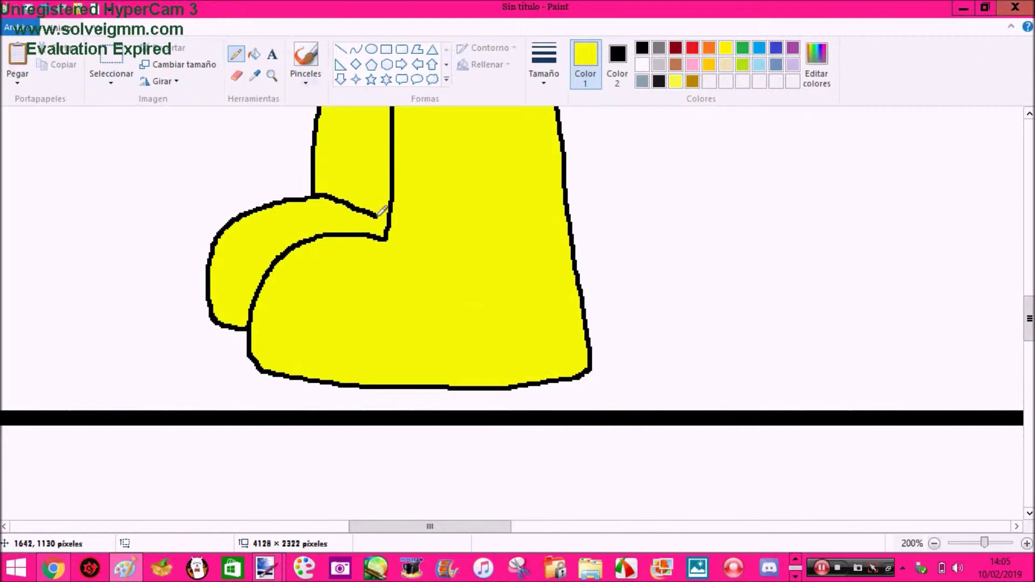
{"action": "right_click", "coordinate": [296, 224]}
{"action": "right_click", "coordinate": [323, 273]}
{"action": "scroll", "coordinate": [274, 83], "scroll_direction": "up", "scroll_amount": 3}
{"action": "left_click", "coordinate": [255, 76]}
{"action": "right_click", "coordinate": [248, 185]}
Select the area containing both colored characters without the frame and reference picture, and crop the canvas to 2208 × 1258 pixels
{"action": "left_click", "coordinate": [273, 76]}
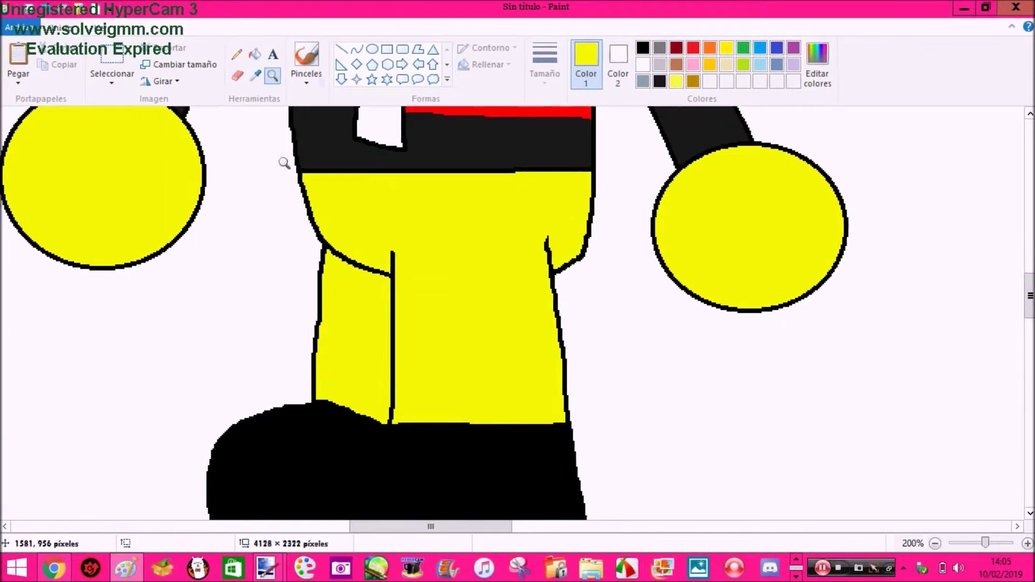
{"action": "right_click", "coordinate": [259, 157]}
{"action": "right_click", "coordinate": [237, 172]}
{"action": "right_click", "coordinate": [216, 183]}
{"action": "left_click", "coordinate": [107, 224]}
{"action": "scroll", "coordinate": [110, 205], "scroll_direction": "up", "scroll_amount": 2}
{"action": "left_click", "coordinate": [112, 62]}
{"action": "scroll", "coordinate": [593, 318], "scroll_direction": "down", "scroll_amount": 4}
{"action": "left_click_drag", "start_coordinate": [840, 382], "coordinate": [2, 110]}
{"action": "right_click", "coordinate": [88, 202]}
{"action": "left_click", "coordinate": [135, 230]}
{"action": "key", "text": "ctrl+shift+x"}
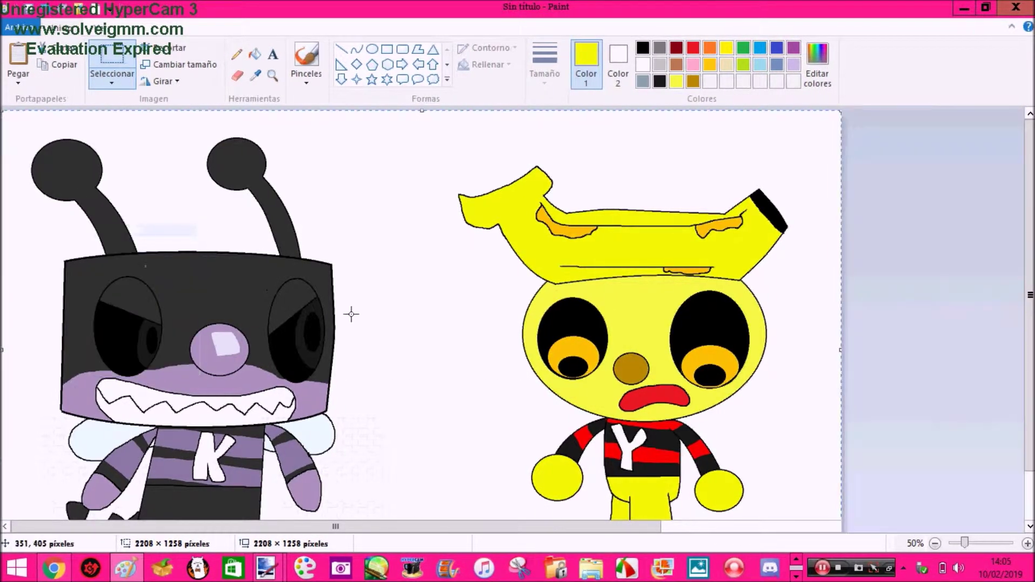
Start saving the drawing and browse to the art folder inside abPhoto > stuff library
{"action": "left_click", "coordinate": [272, 75]}
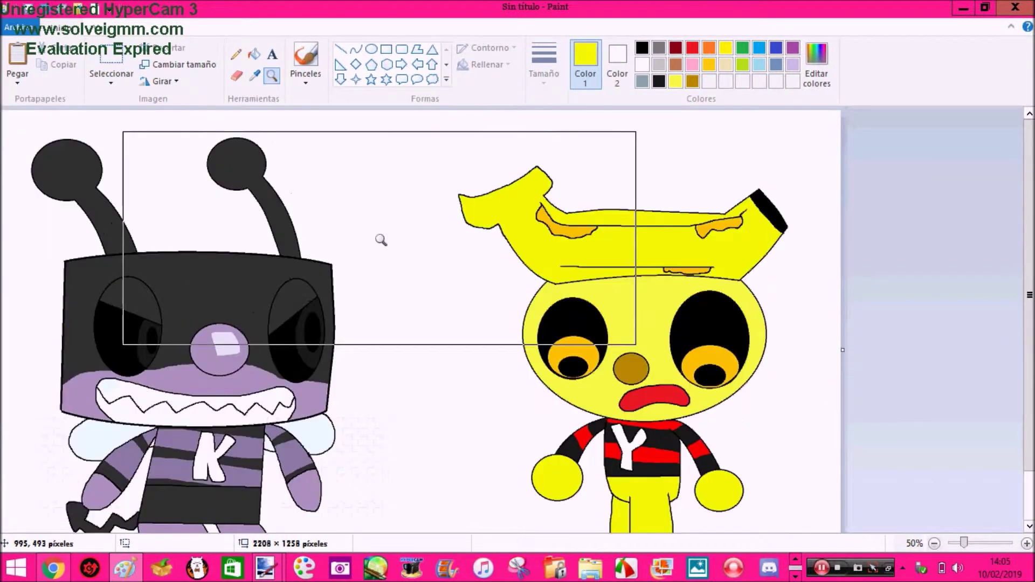
{"action": "left_click", "coordinate": [385, 254]}
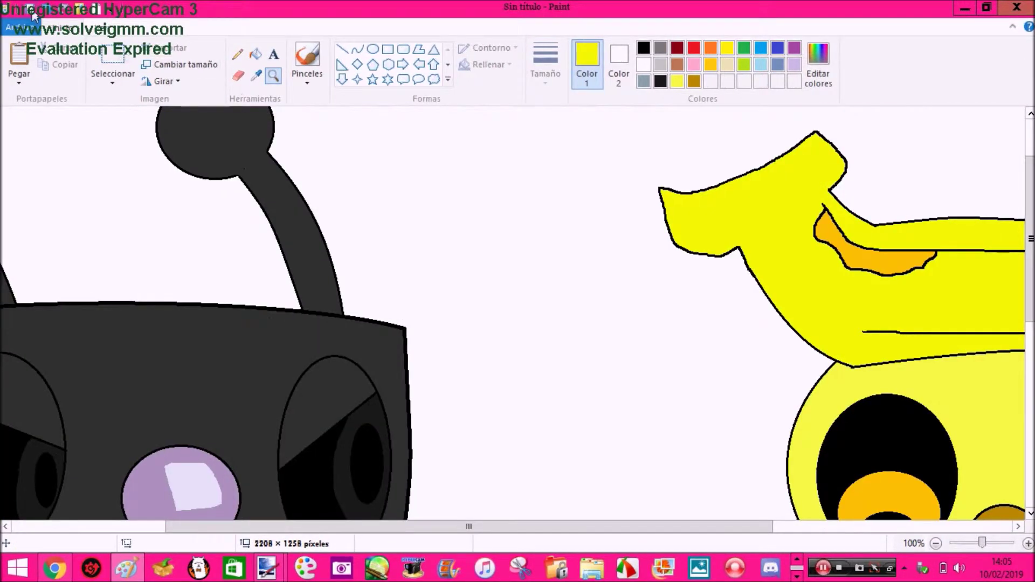
{"action": "left_click", "coordinate": [32, 12]}
{"action": "left_click", "coordinate": [134, 205]}
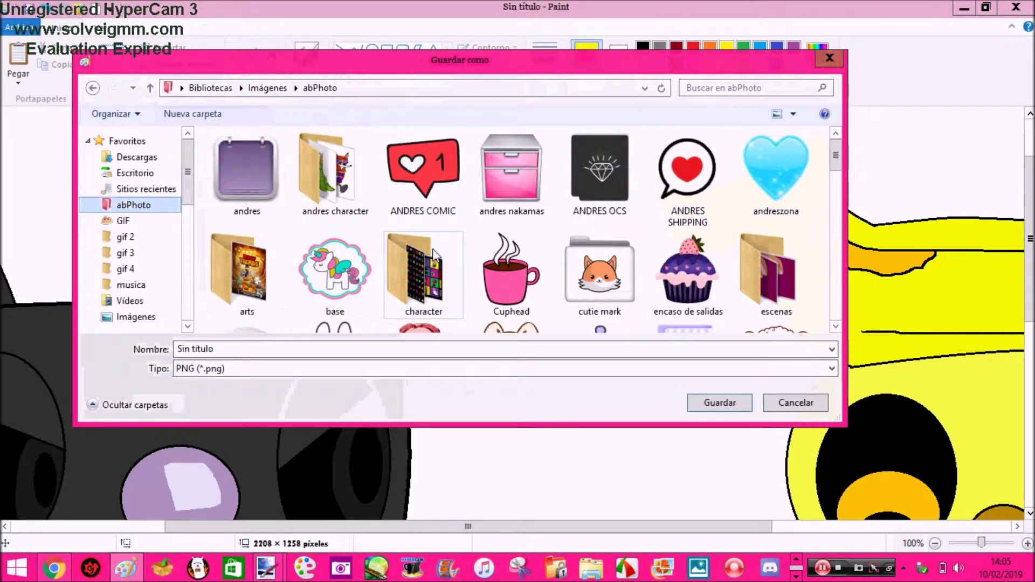
{"action": "scroll", "coordinate": [434, 253], "scroll_direction": "down", "scroll_amount": 5}
{"action": "double_click", "coordinate": [774, 173]}
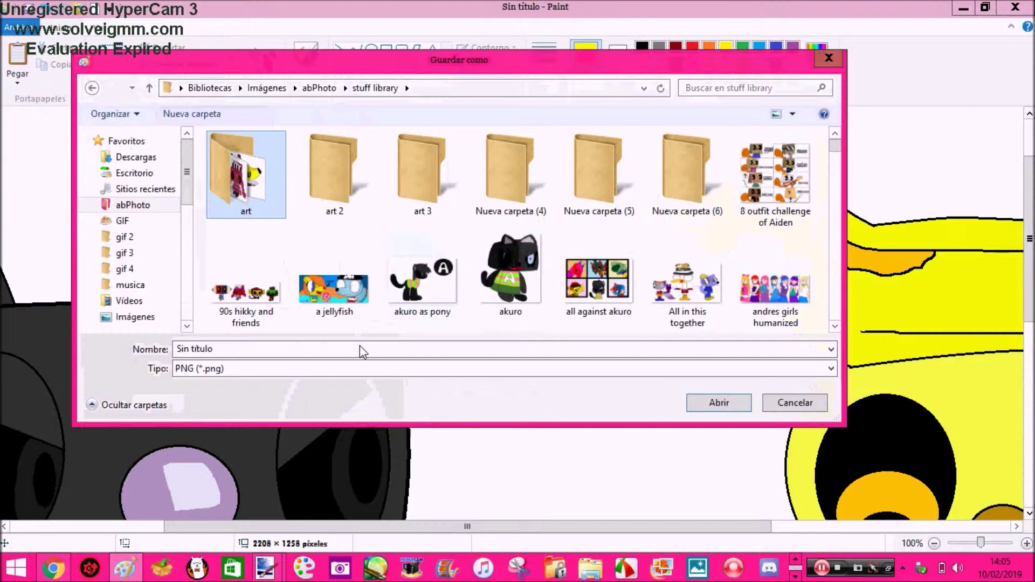
{"action": "double_click", "coordinate": [242, 168]}
Enter "yumyum and" as the start of the file name and look up the Baikinman reference in the browser
{"action": "left_click", "coordinate": [312, 349]}
{"action": "type", "text": "yum"}
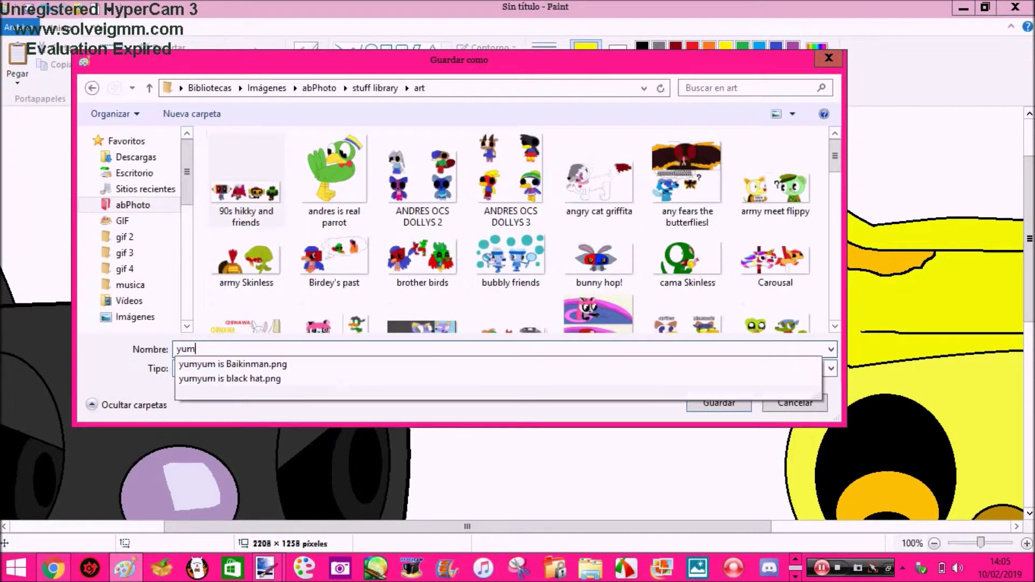
{"action": "type", "text": "yum and"}
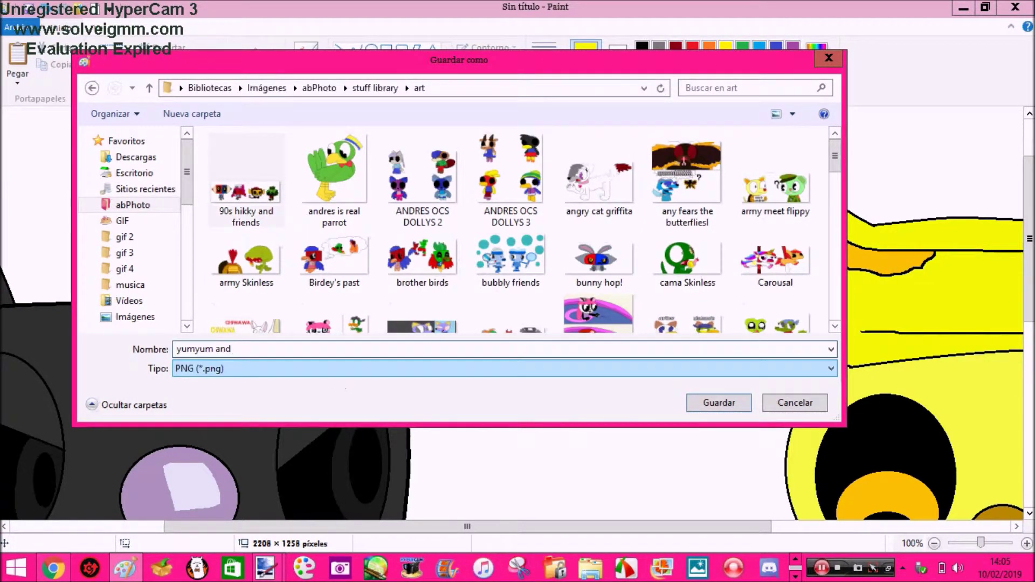
{"action": "left_click", "coordinate": [54, 569]}
{"action": "double_click", "coordinate": [697, 235]}
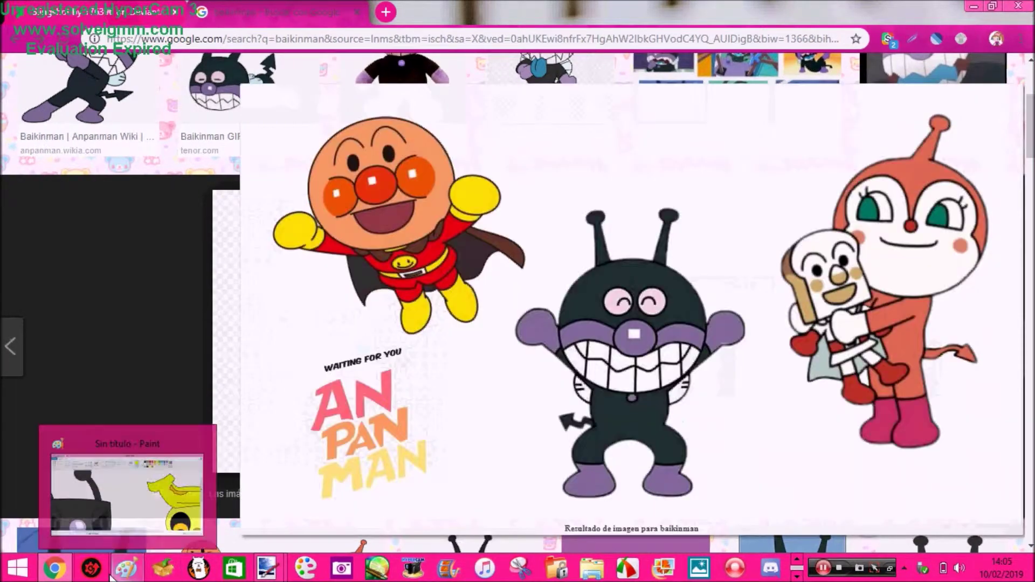
{"action": "left_click", "coordinate": [132, 575]}
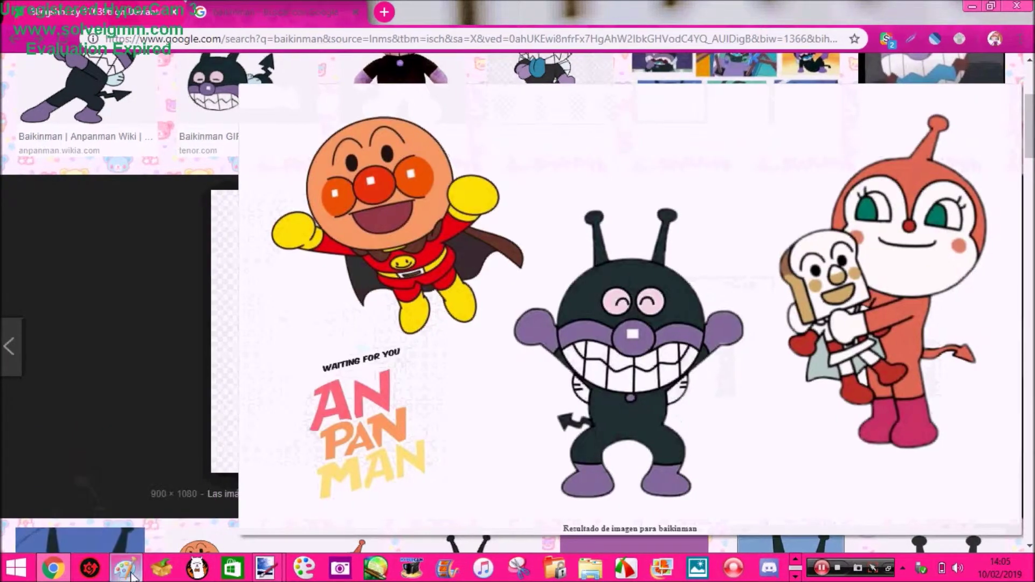
Complete the file name as "yumyum and Baikinman styles exchanged.png" and save the drawing as a PNG
{"action": "left_click", "coordinate": [259, 352]}
{"action": "right_click", "coordinate": [258, 354]}
{"action": "left_click", "coordinate": [286, 408]}
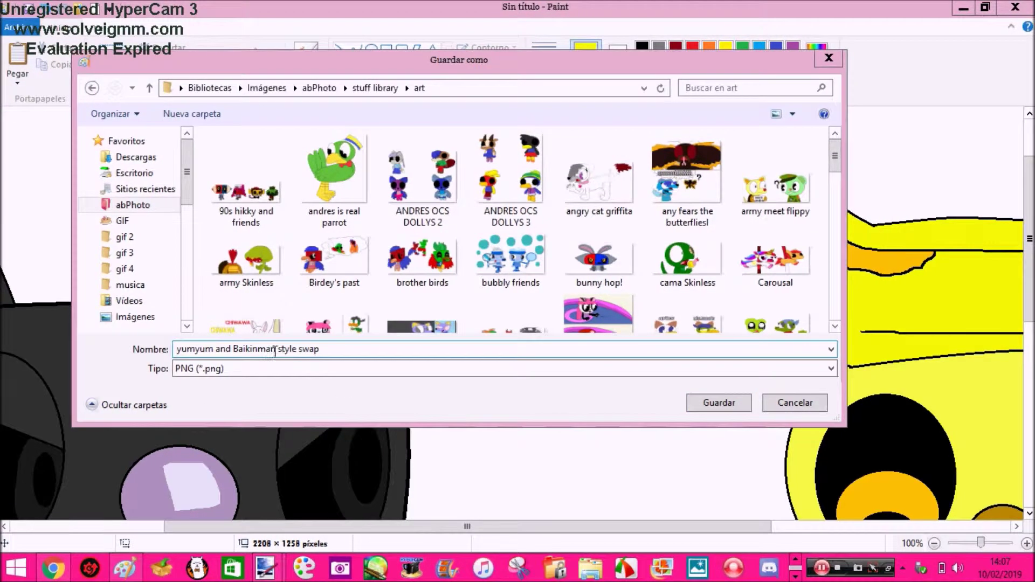
{"action": "mouse_move", "coordinate": [286, 349]}
{"action": "left_mouse_down"}
{"action": "mouse_move", "coordinate": [360, 348]}
{"action": "mouse_move", "coordinate": [288, 351]}
{"action": "left_mouse_up"}
{"action": "right_click", "coordinate": [336, 348]}
{"action": "left_click", "coordinate": [377, 410]}
{"action": "type", "text": ".png"}
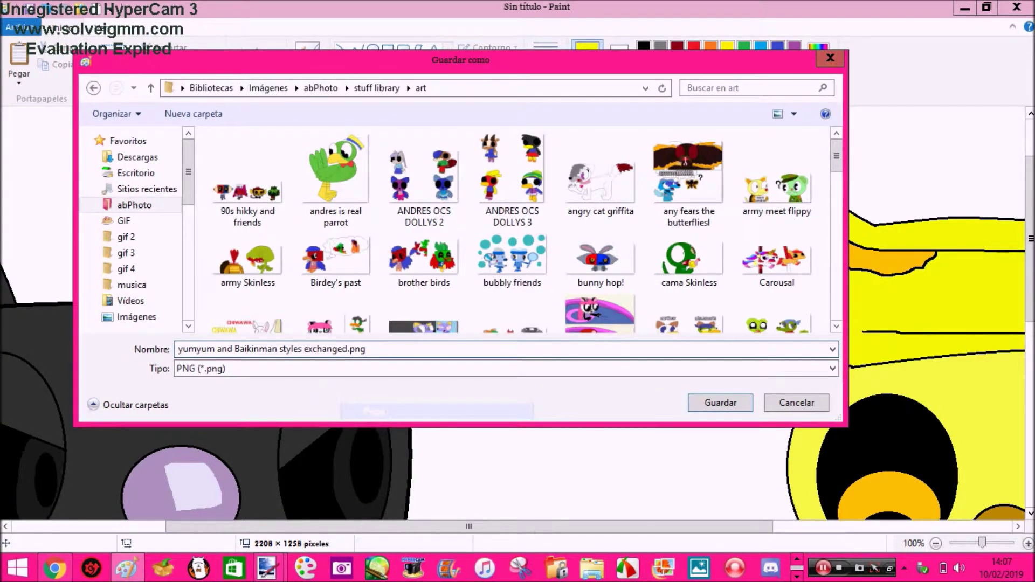
{"action": "key", "text": "Return"}
Start a new blank drawing in Paint and switch to PaintTool SAI
{"action": "left_click", "coordinate": [102, 11]}
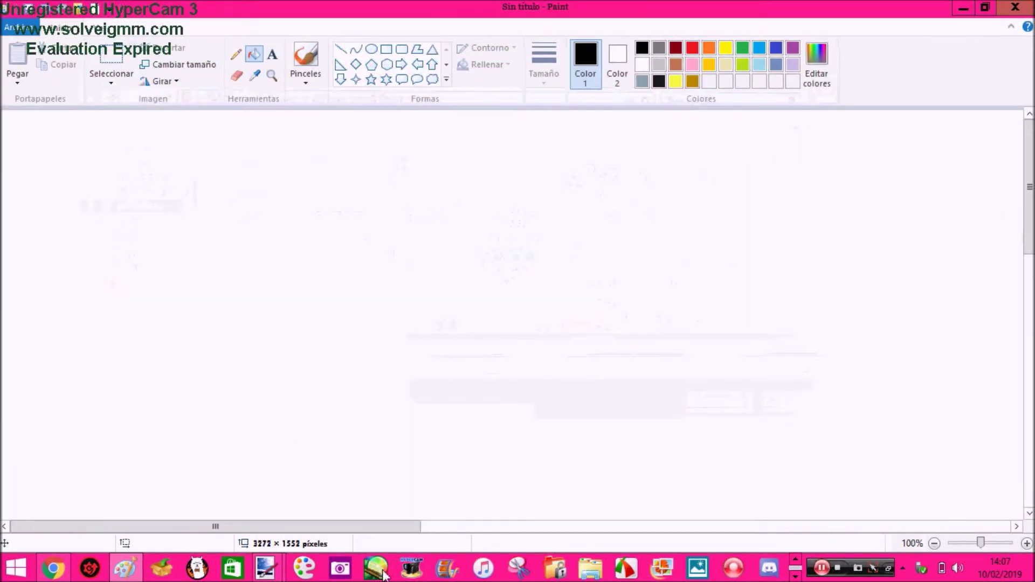
{"action": "left_click", "coordinate": [374, 568]}
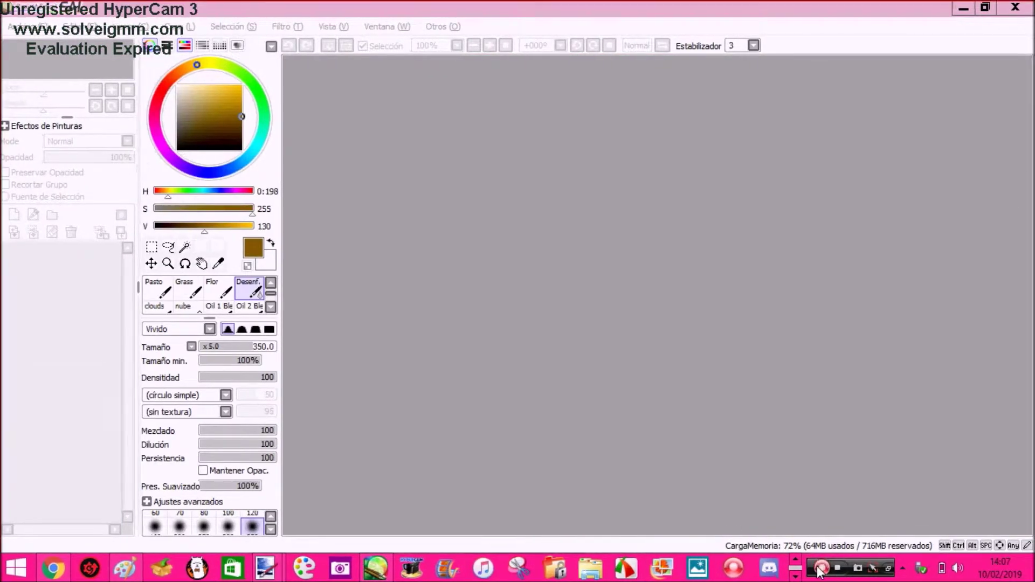
{"action": "left_click", "coordinate": [823, 568]}
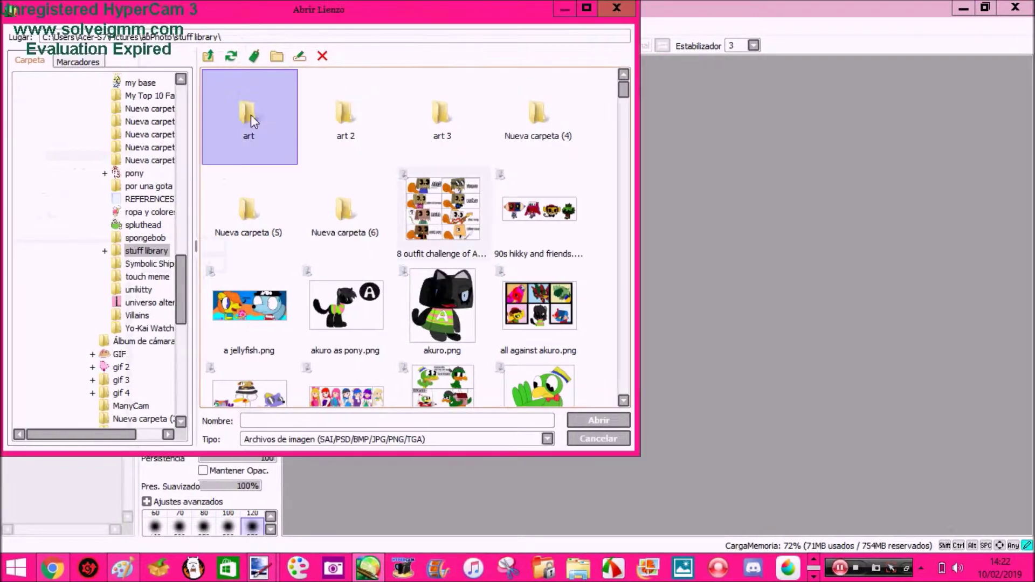
Open "yumyum and Baikinman styles exchanged.png" from the art folder in stuff library
{"action": "double_click", "coordinate": [251, 116]}
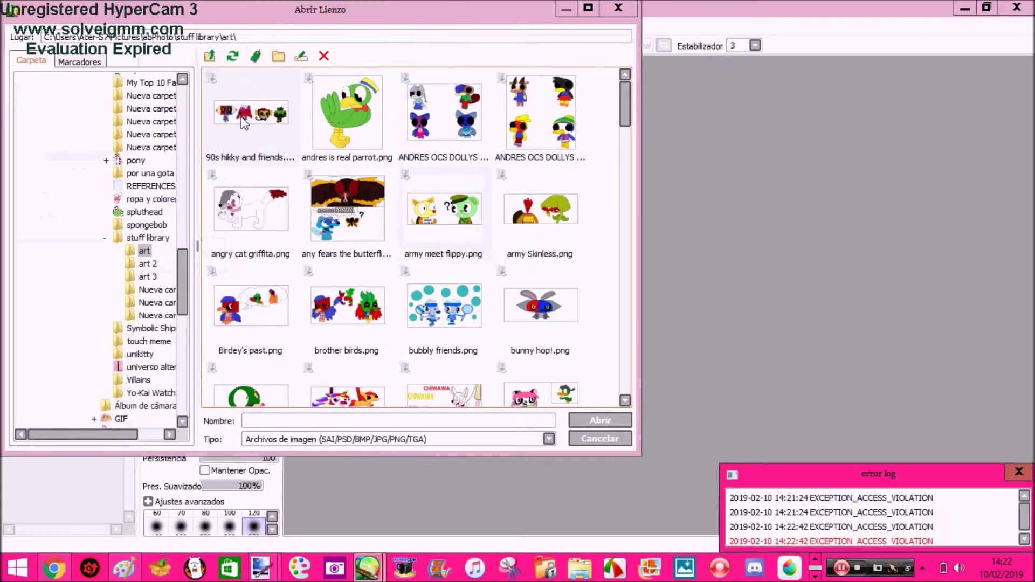
{"action": "left_click", "coordinate": [1019, 473]}
{"action": "left_click_drag", "start_coordinate": [627, 91], "coordinate": [621, 431]}
{"action": "left_click", "coordinate": [332, 347]}
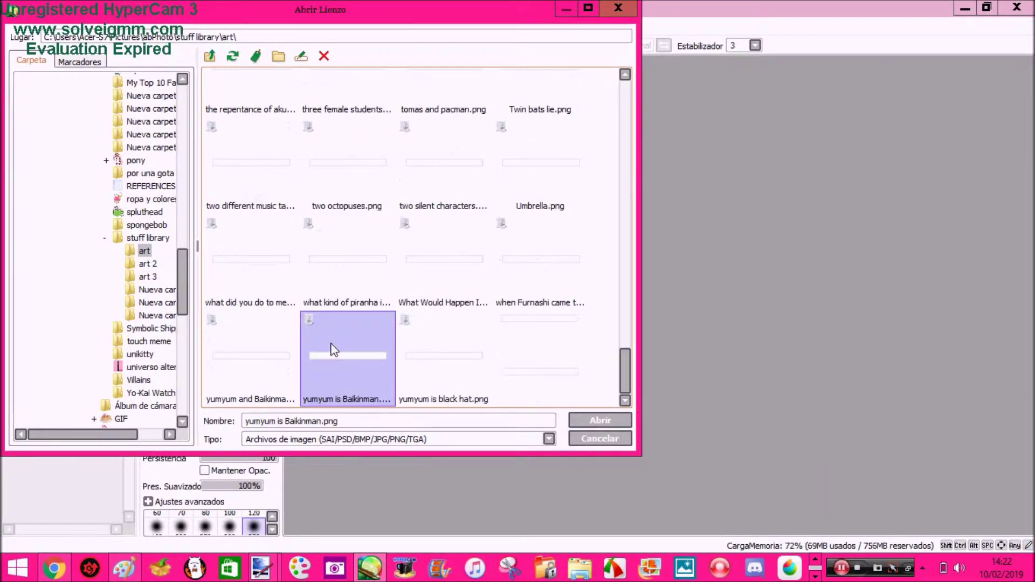
{"action": "left_click", "coordinate": [280, 354]}
{"action": "left_click", "coordinate": [610, 418]}
Add three new layers above the drawing and make Capa2 the active layer
{"action": "left_click", "coordinate": [185, 247]}
{"action": "left_click", "coordinate": [16, 216]}
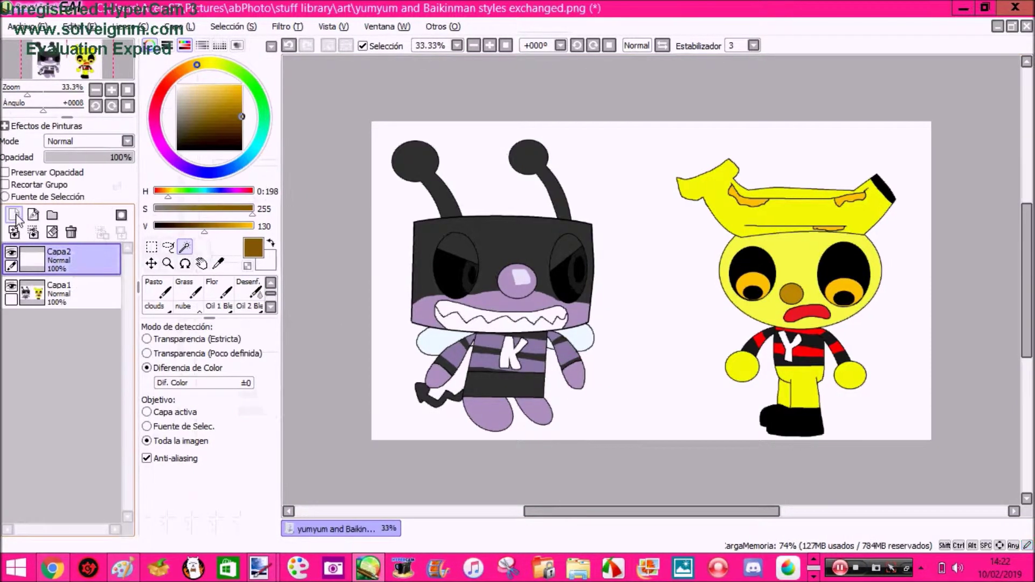
{"action": "left_click", "coordinate": [16, 215]}
{"action": "left_click", "coordinate": [16, 215]}
{"action": "left_click", "coordinate": [60, 331]}
Magic-wand the dark gray areas of K's head, eyelids and antennae, and set the color to gray with saturation 0, value 78
{"action": "left_click", "coordinate": [432, 231]}
{"action": "left_click", "coordinate": [445, 195]}
{"action": "left_click", "coordinate": [557, 198]}
{"action": "left_click", "coordinate": [567, 245]}
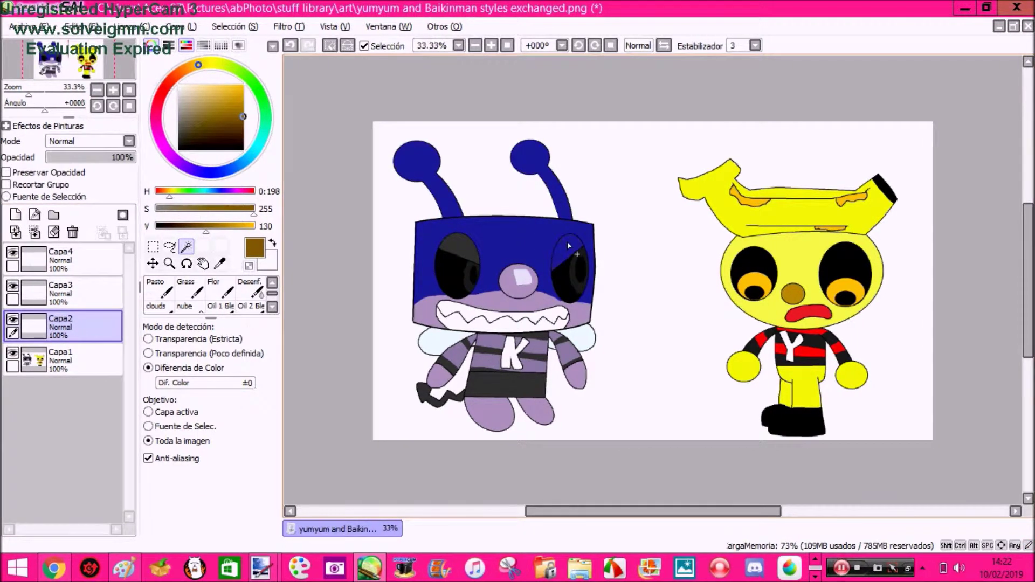
{"action": "left_click", "coordinate": [179, 130]}
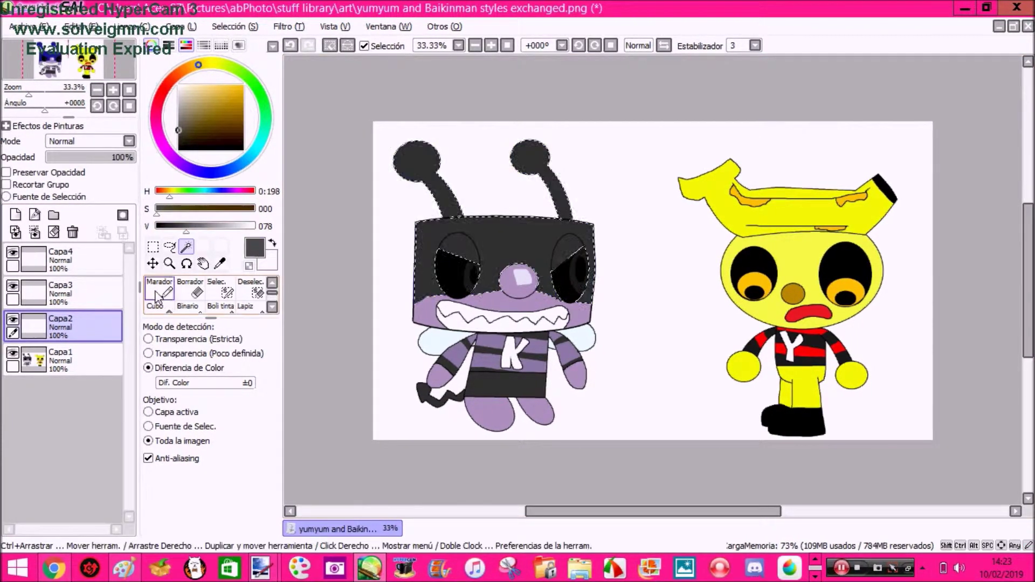
Paint gray shading over K's selected head and antennae with the size 120 pen, and blend it with the Desenf. brush
{"action": "left_click", "coordinate": [172, 298]}
{"action": "scroll", "coordinate": [173, 301], "scroll_direction": "up", "scroll_amount": 1}
{"action": "left_click", "coordinate": [166, 292]}
{"action": "left_click", "coordinate": [254, 497]}
{"action": "scroll", "coordinate": [455, 241], "scroll_direction": "up", "scroll_amount": 1}
{"action": "mouse_move", "coordinate": [667, 211]}
{"action": "left_mouse_down"}
{"action": "mouse_move", "coordinate": [391, 216]}
{"action": "mouse_move", "coordinate": [351, 434]}
{"action": "left_mouse_up"}
{"action": "scroll", "coordinate": [256, 297], "scroll_direction": "down", "scroll_amount": 1}
{"action": "left_click", "coordinate": [256, 295]}
{"action": "mouse_move", "coordinate": [462, 270]}
{"action": "left_mouse_down"}
{"action": "mouse_move", "coordinate": [593, 222]}
{"action": "mouse_move", "coordinate": [643, 192]}
{"action": "left_mouse_up"}
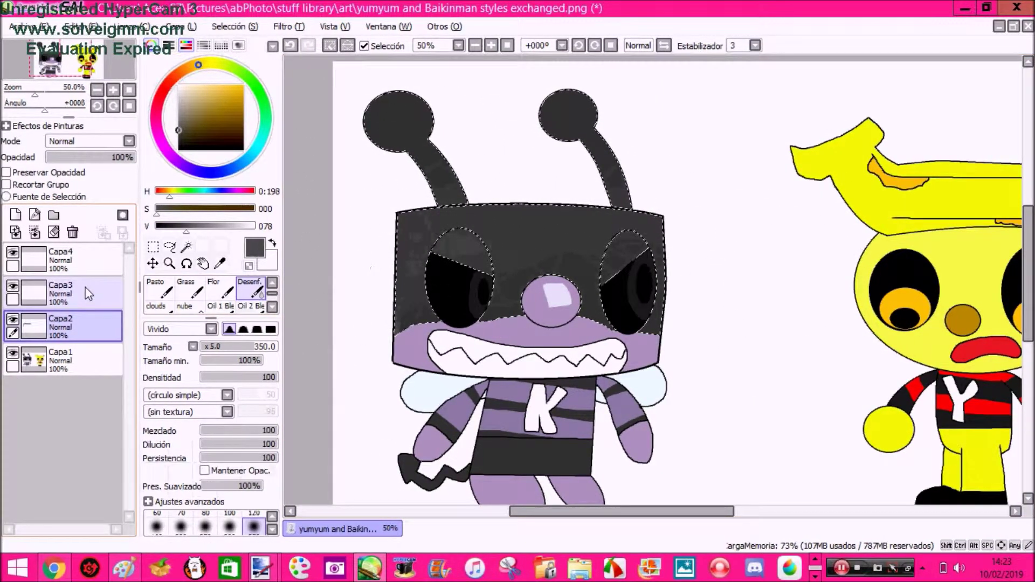
On Capa3, replace the selection with K's purple lower face and nose, and use a darker purple with saturation 41, value 134
{"action": "left_click", "coordinate": [88, 294]}
{"action": "left_click", "coordinate": [186, 247]}
{"action": "left_click", "coordinate": [330, 46]}
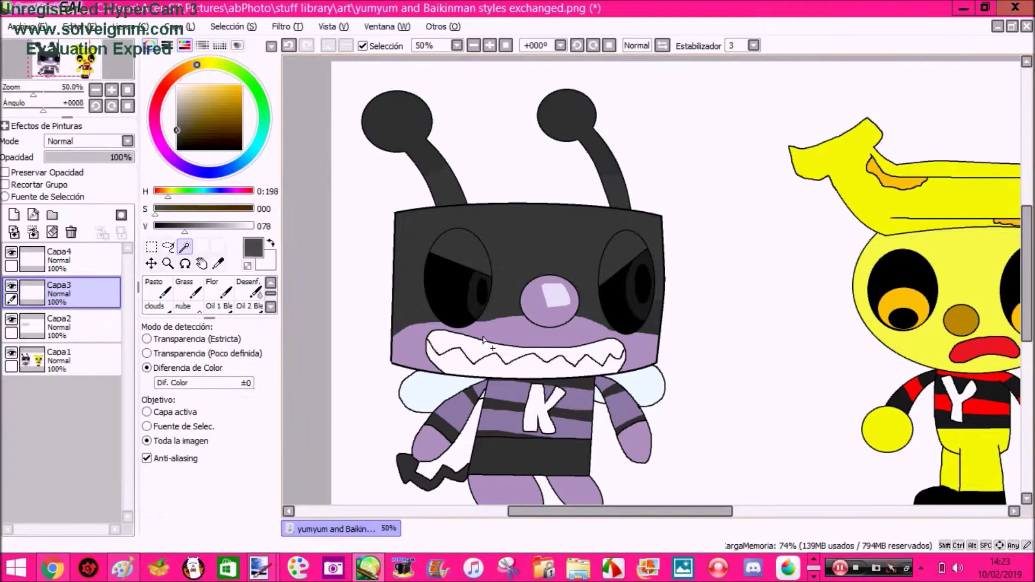
{"action": "left_click", "coordinate": [550, 332]}
{"action": "left_click", "coordinate": [553, 311]}
{"action": "left_click", "coordinate": [547, 337]}
{"action": "right_click", "coordinate": [546, 339]}
Paint a darker purple band above K's mouth with the size 50 pen and blend it with the Desenf. brush
{"action": "left_click", "coordinate": [164, 297]}
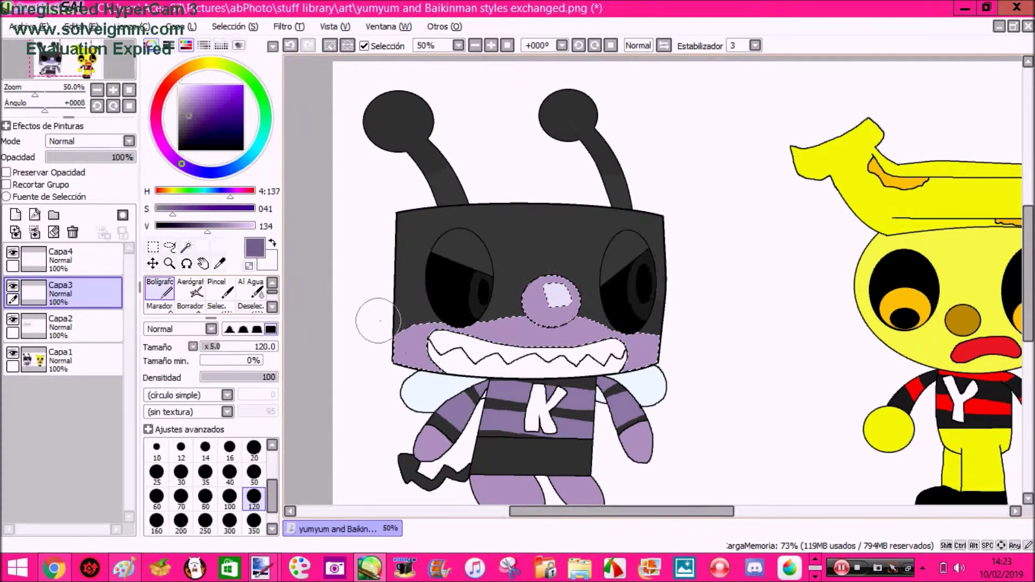
{"action": "left_click_drag", "start_coordinate": [475, 323], "coordinate": [799, 340]}
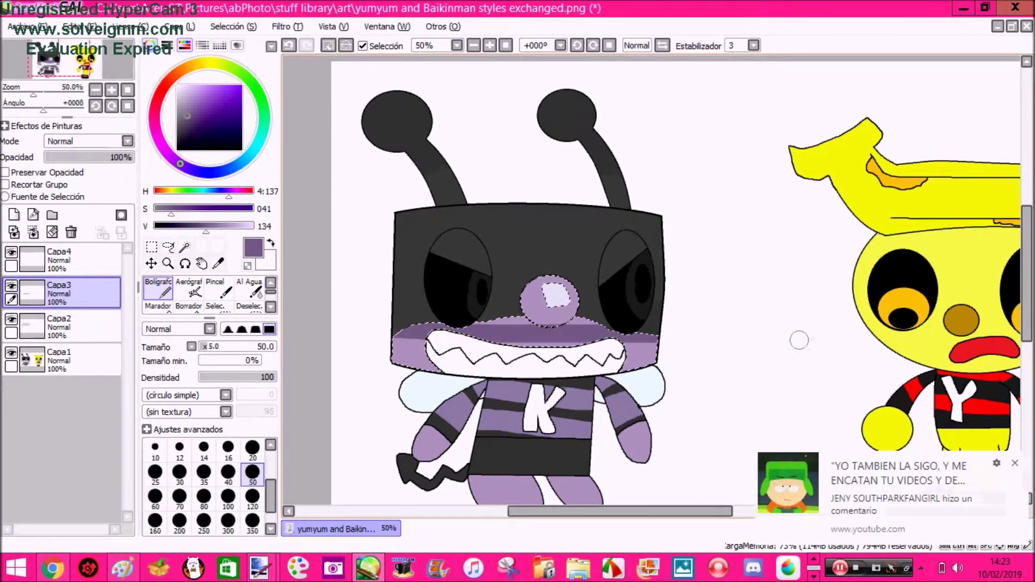
{"action": "left_click", "coordinate": [1015, 463]}
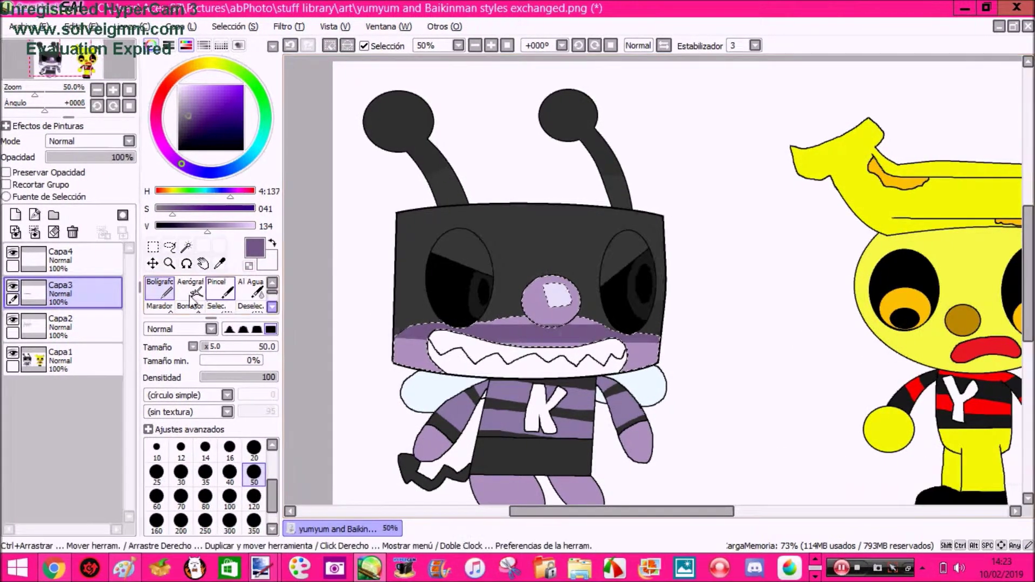
{"action": "scroll", "coordinate": [251, 295], "scroll_direction": "down", "scroll_amount": 3}
{"action": "scroll", "coordinate": [251, 296], "scroll_direction": "up", "scroll_amount": 1}
{"action": "left_click", "coordinate": [251, 294]}
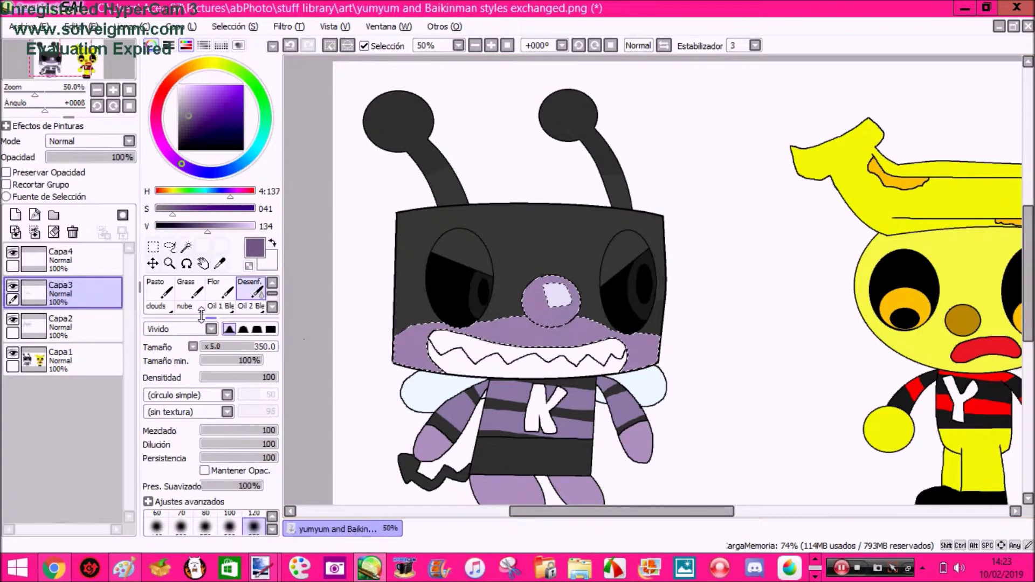
Make Capa4 active and try selecting the dark stripes on K's sleeve and shirt, sampling their gray
{"action": "left_click", "coordinate": [186, 247]}
{"action": "left_click", "coordinate": [61, 259]}
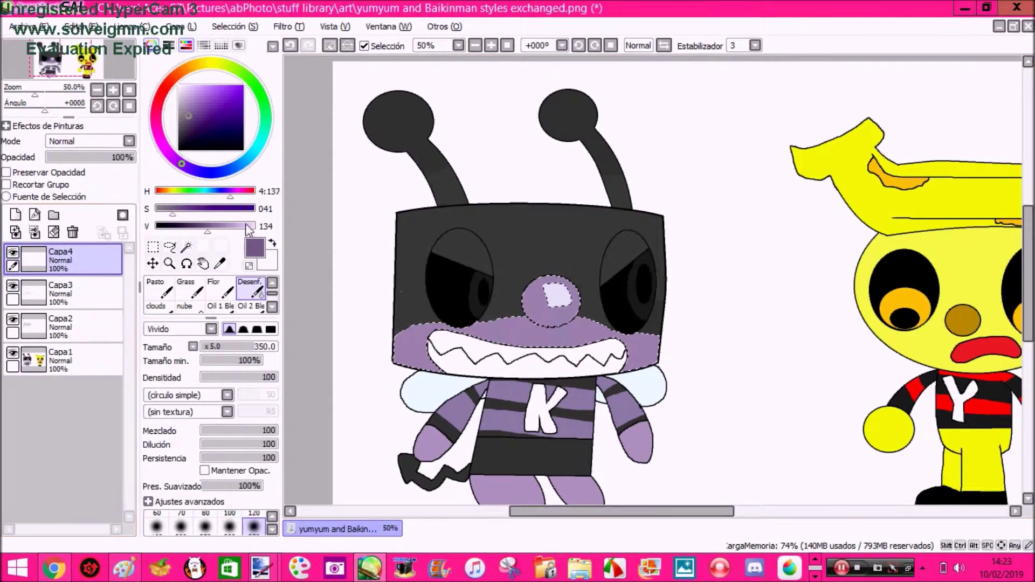
{"action": "left_click", "coordinate": [472, 396]}
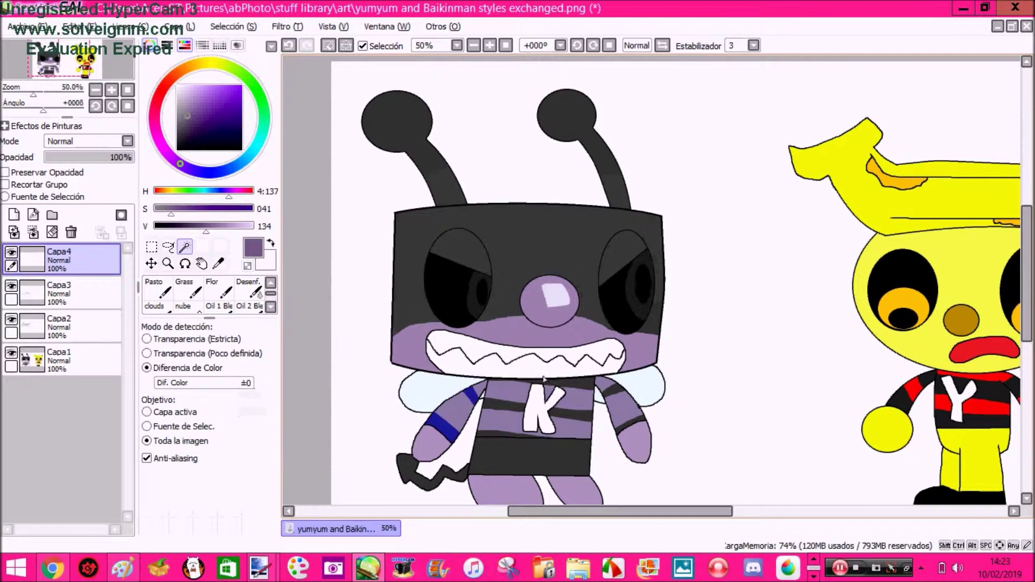
{"action": "right_click", "coordinate": [563, 456]}
{"action": "key", "text": "ctrl+f"}
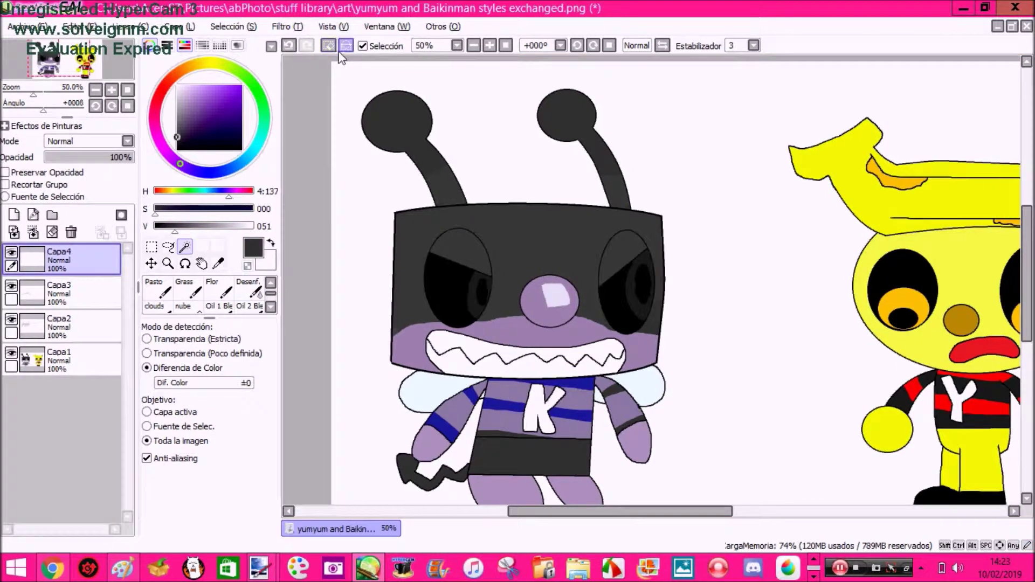
{"action": "left_click", "coordinate": [330, 46]}
Select K's dark lower body block, paint a value 106 gray band along its upper edge at size 50, and blend it
{"action": "left_click", "coordinate": [477, 400]}
{"action": "left_click", "coordinate": [463, 411]}
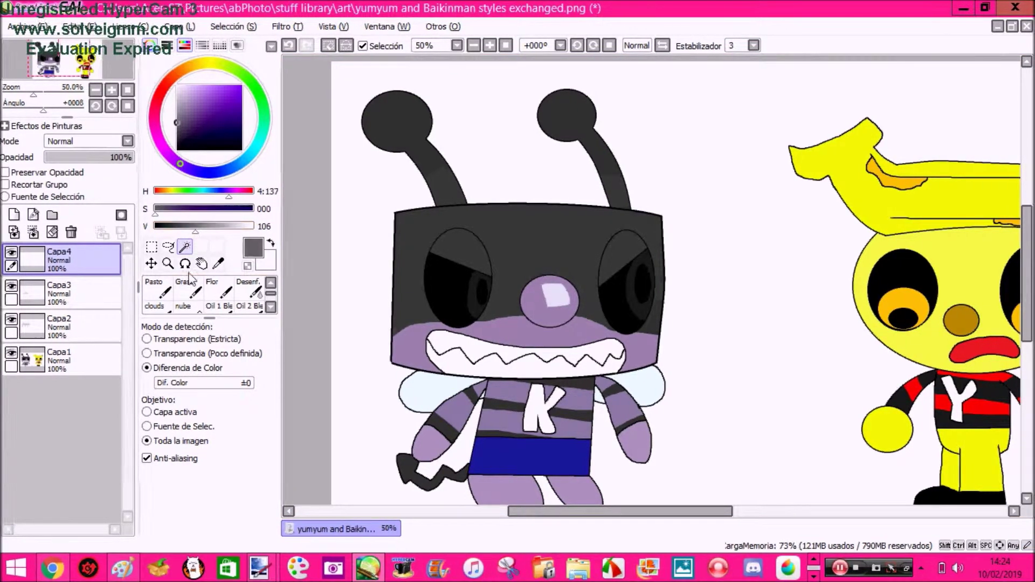
{"action": "left_click", "coordinate": [158, 288]}
{"action": "left_click_drag", "start_coordinate": [471, 440], "coordinate": [592, 438]}
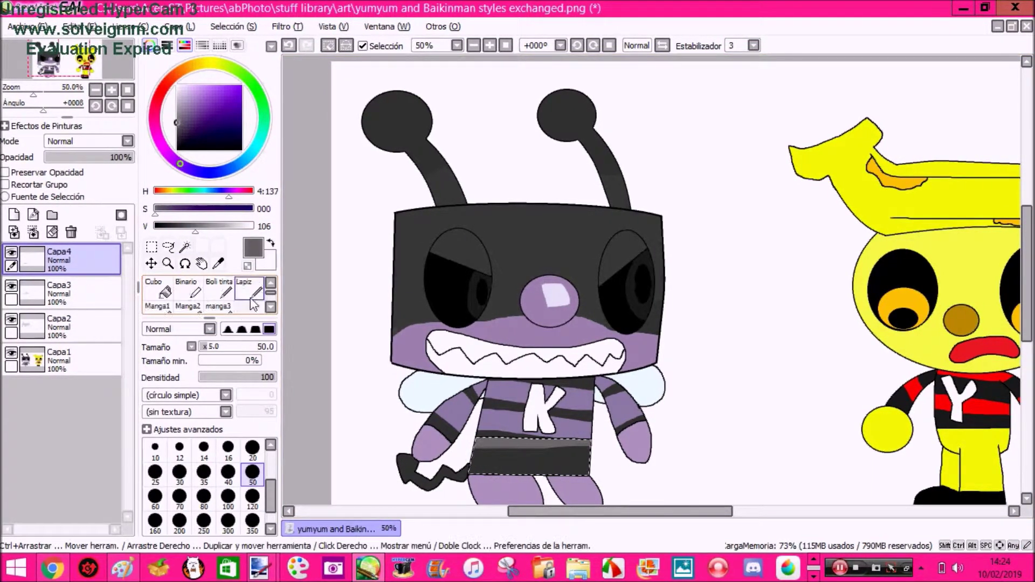
{"action": "left_click", "coordinate": [249, 306]}
Add a new layer, select Y's banana hat with the magic wand, sample its yellow and darken it to value 180
{"action": "left_click", "coordinate": [21, 213]}
{"action": "left_click_drag", "start_coordinate": [620, 511], "coordinate": [720, 512]}
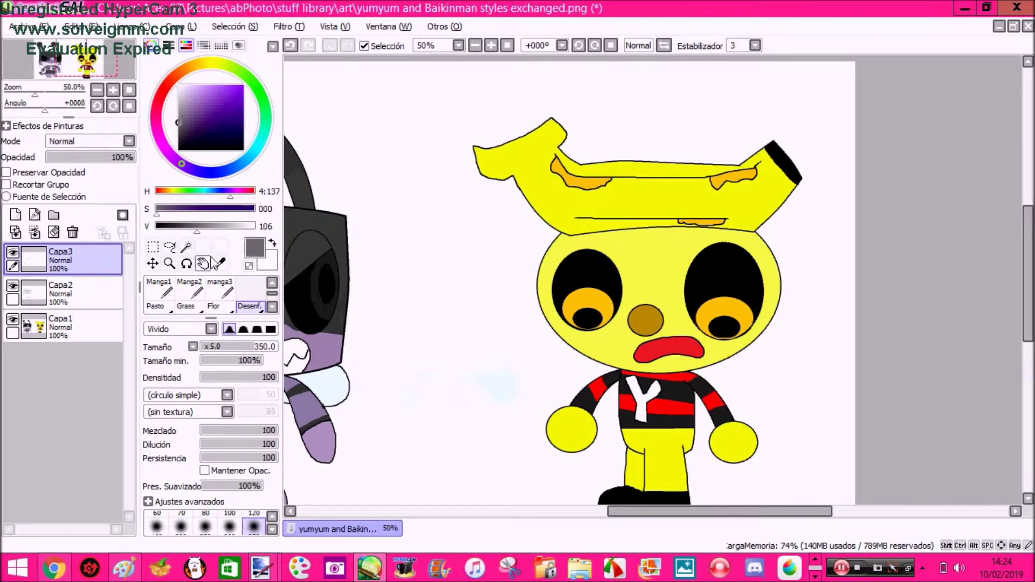
{"action": "left_click", "coordinate": [186, 247]}
{"action": "left_click", "coordinate": [682, 199]}
{"action": "right_click", "coordinate": [682, 199]}
{"action": "left_click", "coordinate": [225, 229]}
Paint dark yellow shadows on both ends of the banana with the size 50 pen and blend them with the Desenf. brush
{"action": "scroll", "coordinate": [216, 294], "scroll_direction": "up", "scroll_amount": 5}
{"action": "left_click", "coordinate": [159, 289]}
{"action": "left_click_drag", "start_coordinate": [566, 151], "coordinate": [501, 208]}
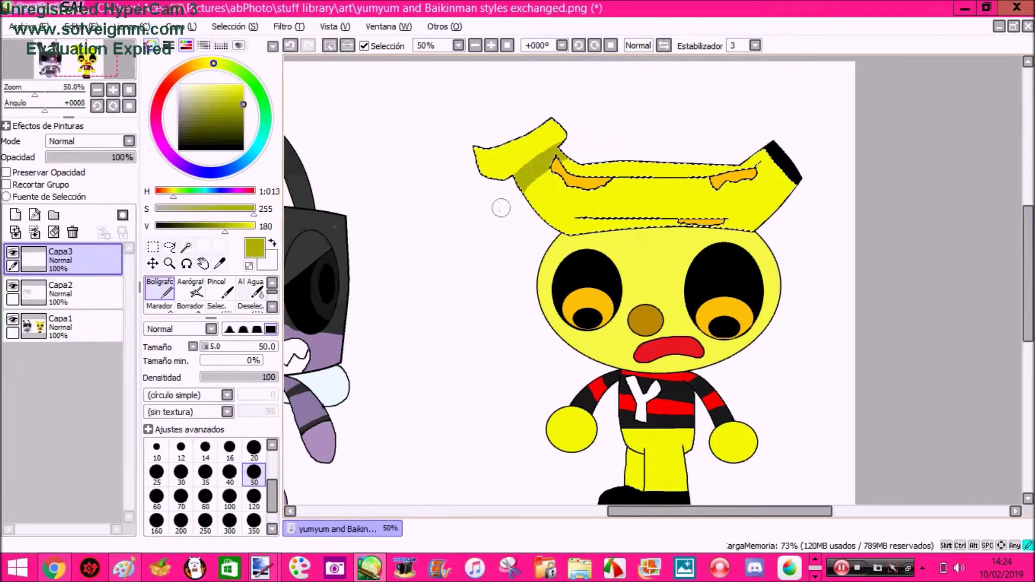
{"action": "left_click_drag", "start_coordinate": [786, 135], "coordinate": [767, 210]}
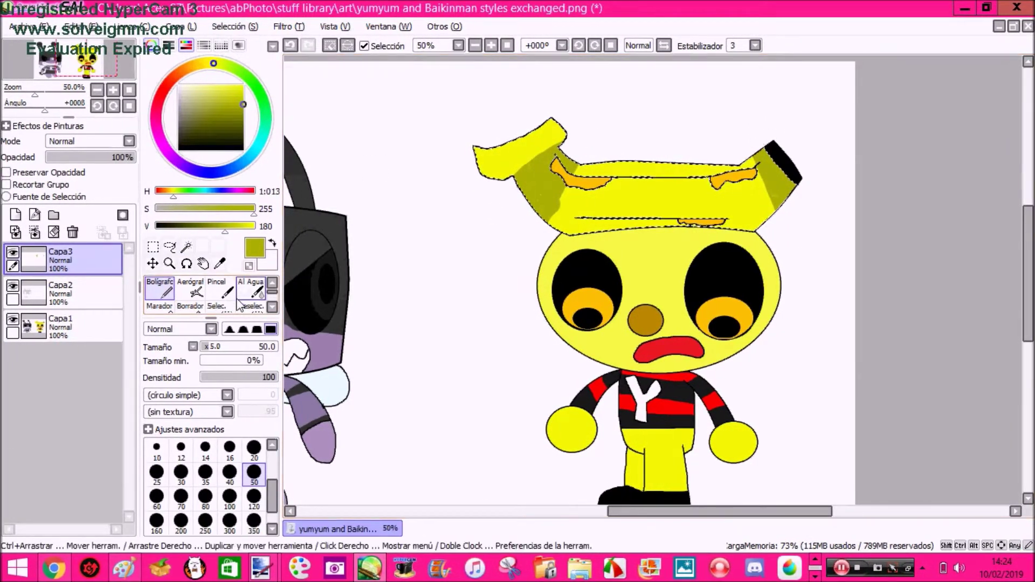
{"action": "scroll", "coordinate": [240, 306], "scroll_direction": "down", "scroll_amount": 5}
{"action": "left_click", "coordinate": [250, 294]}
{"action": "left_click_drag", "start_coordinate": [551, 156], "coordinate": [573, 69]}
{"action": "left_click_drag", "start_coordinate": [766, 140], "coordinate": [769, 178]}
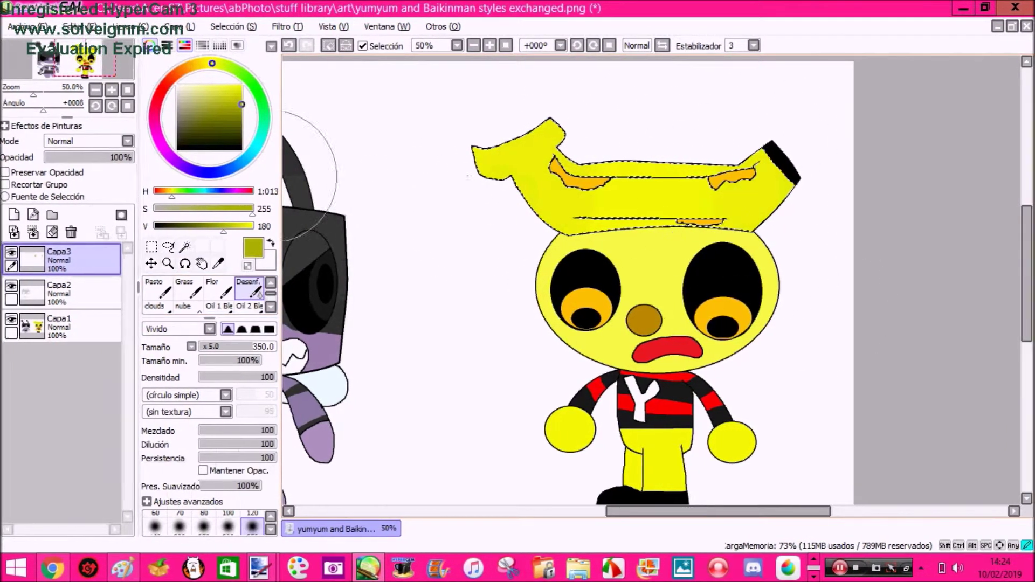
Select Y's face on Capa4, shade the forehead below the banana with dark yellow (saturation 191, value 174), blend it, and undo the last change
{"action": "left_click", "coordinate": [185, 247]}
{"action": "key", "text": "ctrl+d"}
{"action": "left_click", "coordinate": [650, 269]}
{"action": "right_click", "coordinate": [650, 269]}
{"action": "left_click_drag", "start_coordinate": [547, 236], "coordinate": [771, 236]}
{"action": "scroll", "coordinate": [247, 297], "scroll_direction": "down", "scroll_amount": 5}
{"action": "left_click", "coordinate": [249, 293]}
{"action": "left_click_drag", "start_coordinate": [674, 240], "coordinate": [519, 249]}
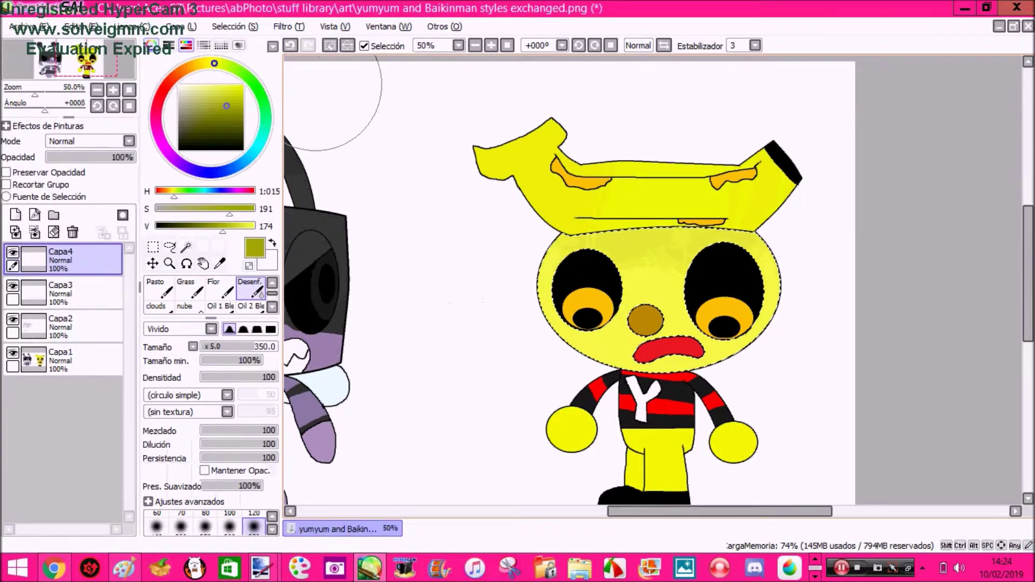
{"action": "left_click", "coordinate": [286, 48]}
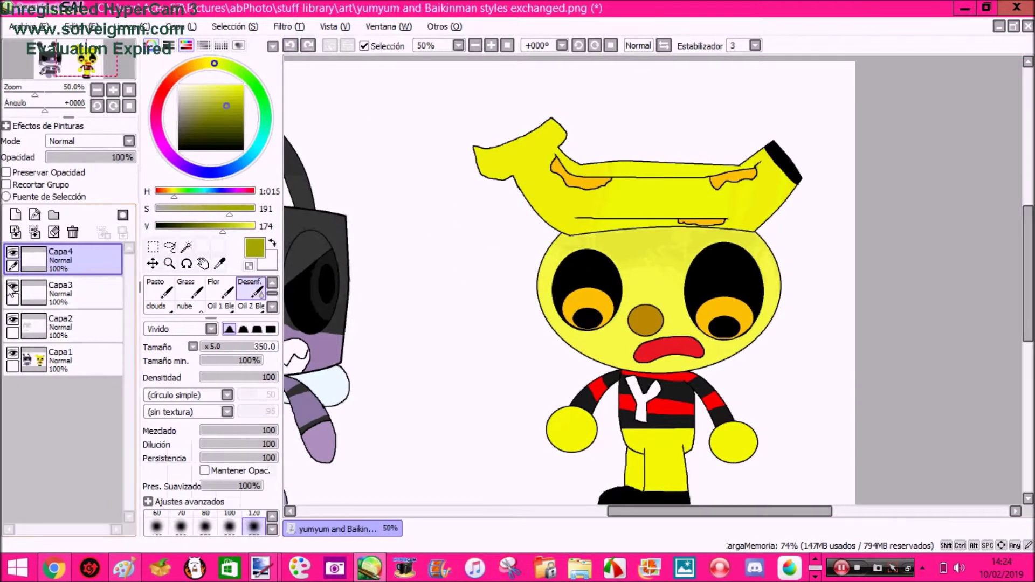
Select both parts of Y's trousers with the magic wand on a new layer, and darken the sampled yellow to value 188
{"action": "left_click", "coordinate": [186, 247]}
{"action": "right_click", "coordinate": [672, 461]}
{"action": "left_click", "coordinate": [671, 461]}
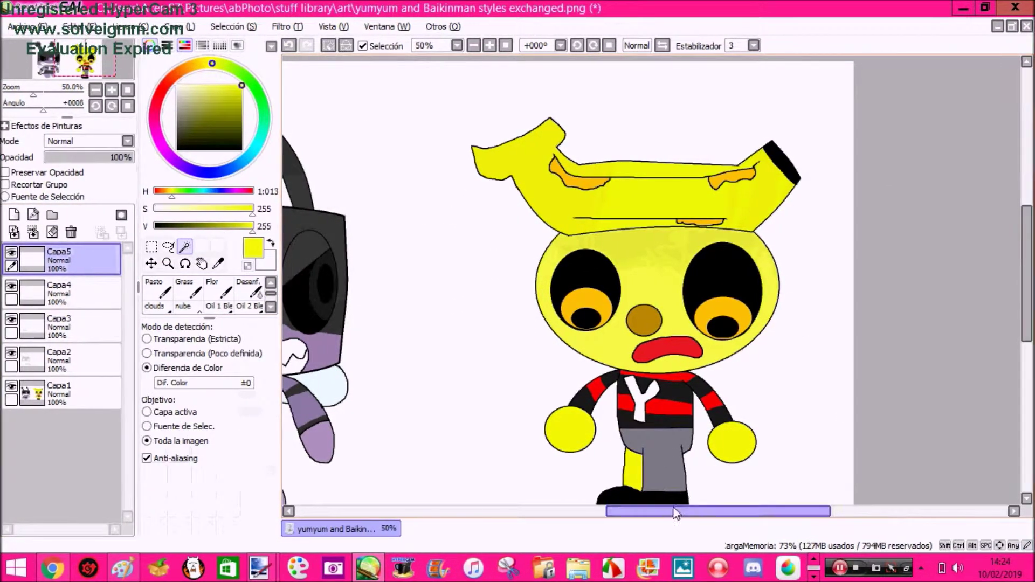
{"action": "left_click", "coordinate": [636, 466]}
{"action": "left_click", "coordinate": [229, 226]}
Paint a dark yellow shadow across the top of Y's trousers and blend it with the Desenf. brush
{"action": "scroll", "coordinate": [200, 294], "scroll_direction": "up", "scroll_amount": 3}
{"action": "left_click", "coordinate": [162, 291]}
{"action": "left_click_drag", "start_coordinate": [620, 435], "coordinate": [705, 438]}
{"action": "scroll", "coordinate": [232, 300], "scroll_direction": "down", "scroll_amount": 3}
{"action": "scroll", "coordinate": [233, 303], "scroll_direction": "down", "scroll_amount": 1}
{"action": "left_click", "coordinate": [249, 293]}
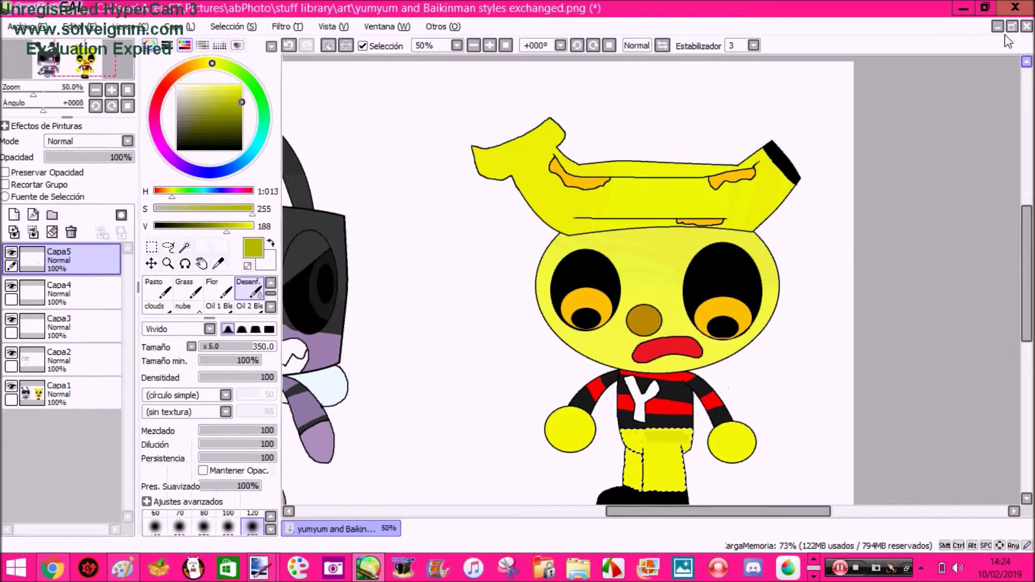
Close the program, saving the drawing in the stuff library folder as yumyum and Baikinman styles exchanged.png in 32bpp ARGB format
{"action": "left_click", "coordinate": [1011, 8]}
{"action": "left_click", "coordinate": [494, 354]}
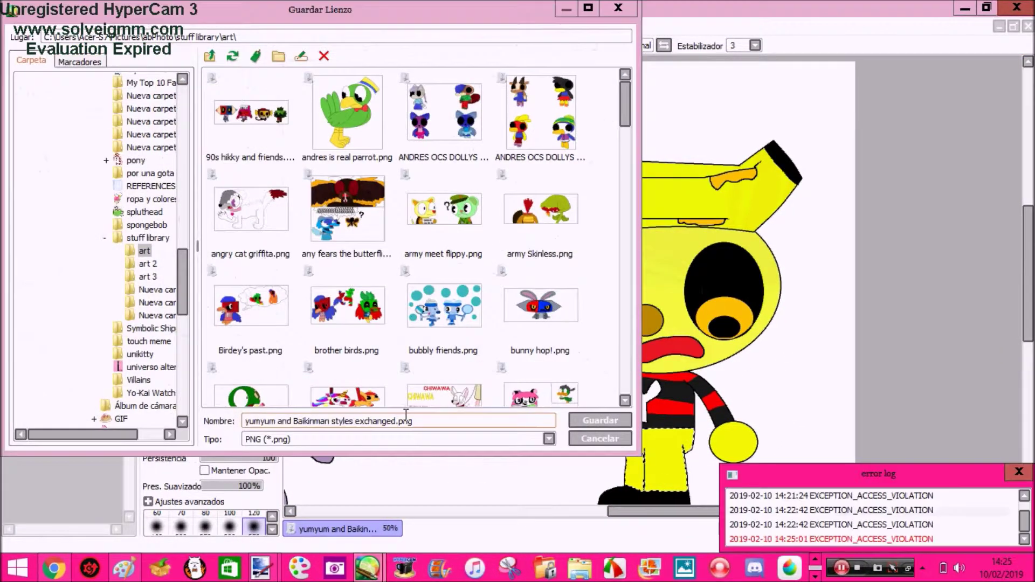
{"action": "left_click", "coordinate": [1021, 472]}
{"action": "left_click_drag", "start_coordinate": [222, 37], "coordinate": [372, 37]}
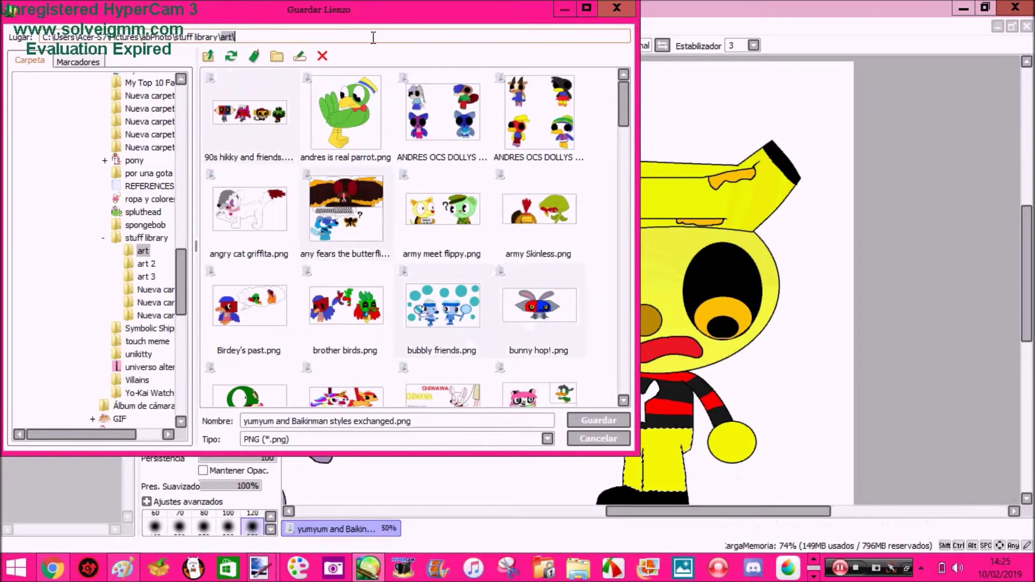
{"action": "key", "text": "BackSpace"}
{"action": "key", "text": "Return"}
{"action": "left_click", "coordinate": [1017, 472]}
{"action": "key", "text": "Return"}
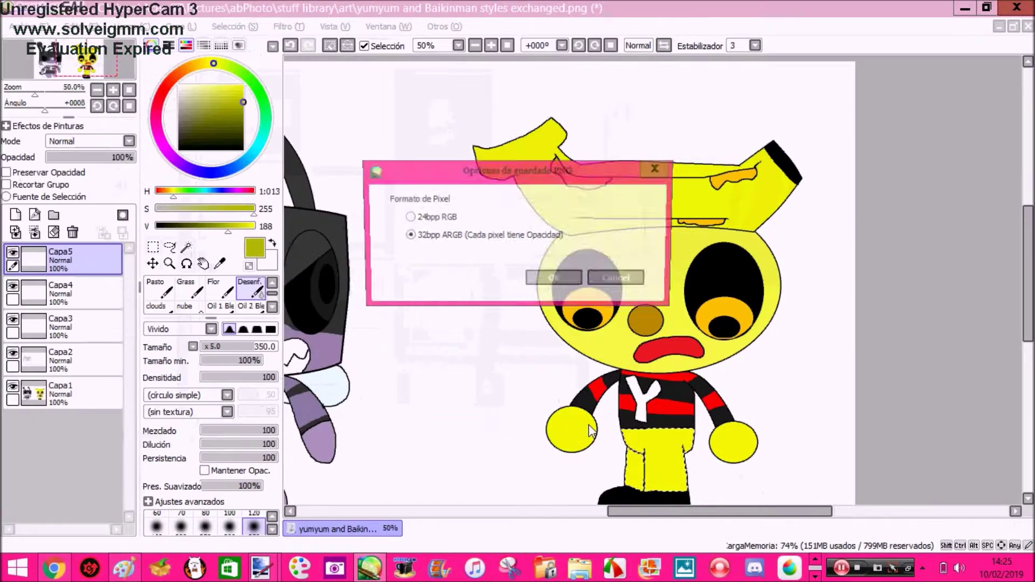
{"action": "left_click", "coordinate": [571, 280]}
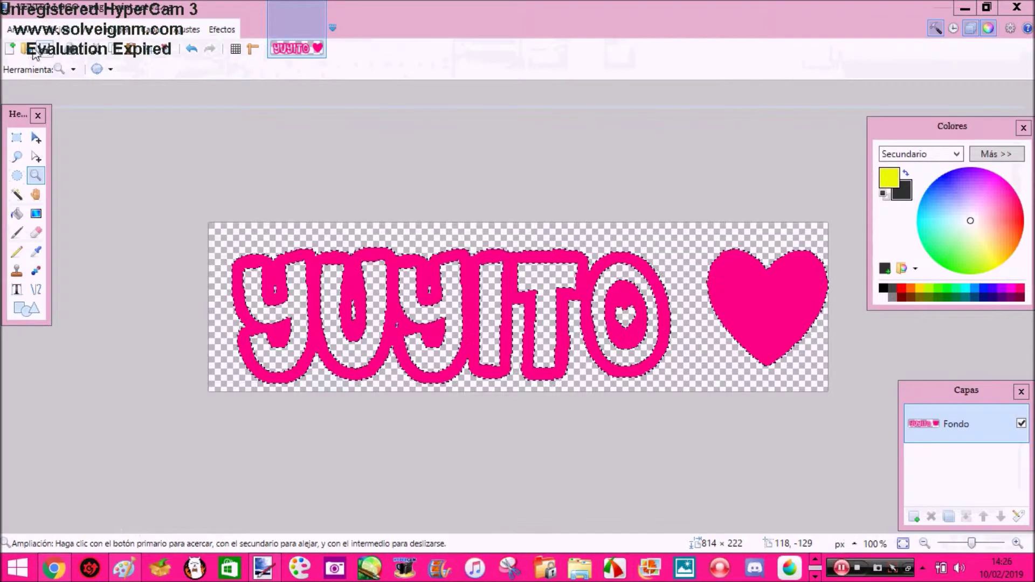
In paint.net, open yumyum and Baikinman styles exchanged.png from the abPhoto stuff library folder
{"action": "left_click", "coordinate": [25, 50]}
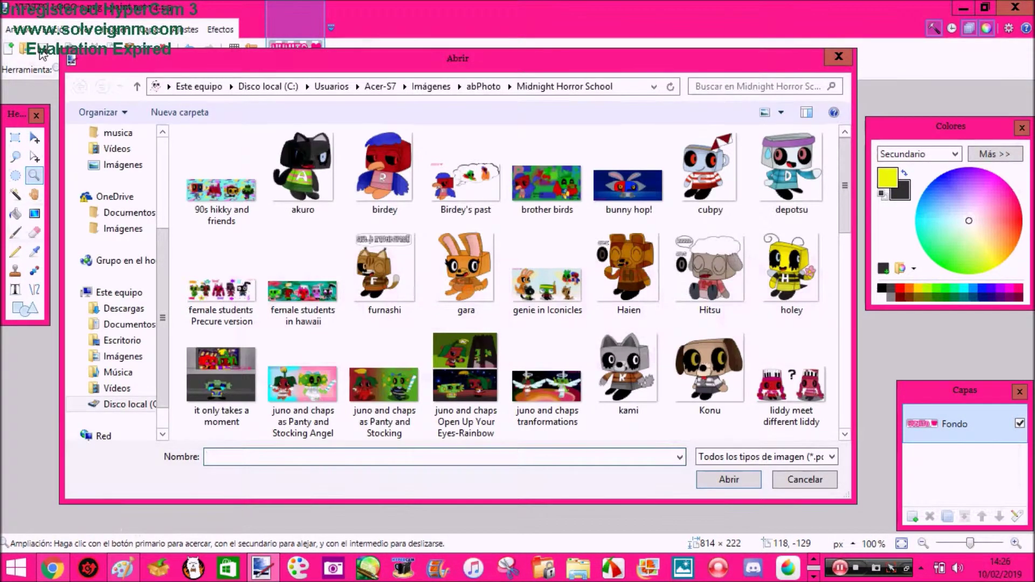
{"action": "left_click", "coordinate": [481, 89]}
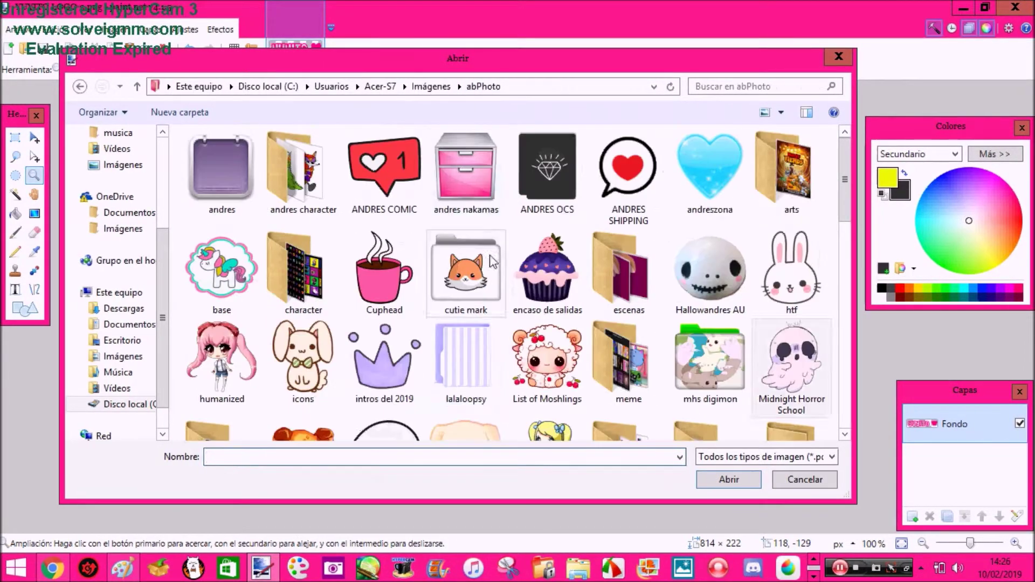
{"action": "scroll", "coordinate": [492, 359], "scroll_direction": "down", "scroll_amount": 5}
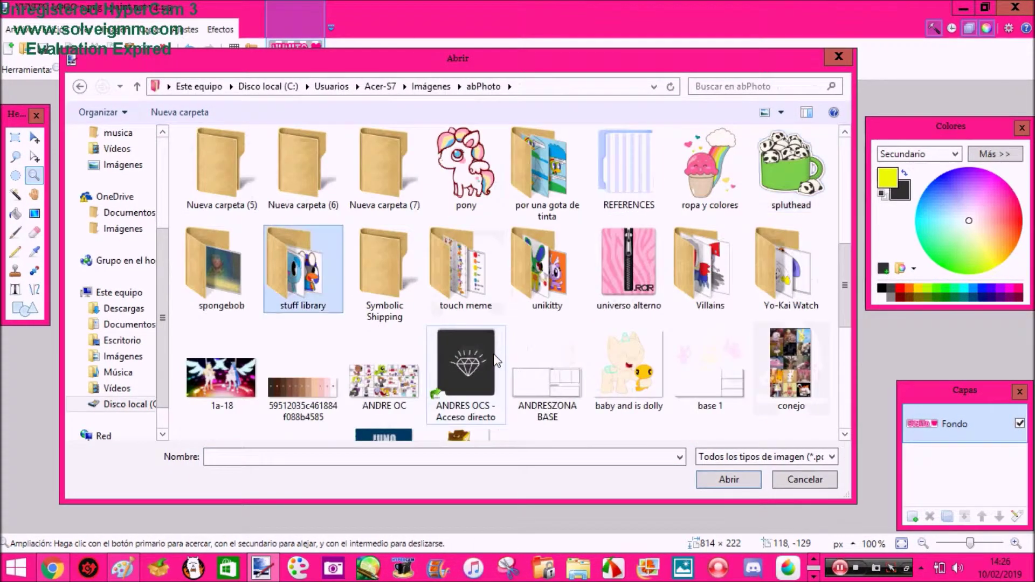
{"action": "key", "text": "Return"}
{"action": "left_click", "coordinate": [499, 361]}
{"action": "type", "text": "yu"}
{"action": "key", "text": "Return"}
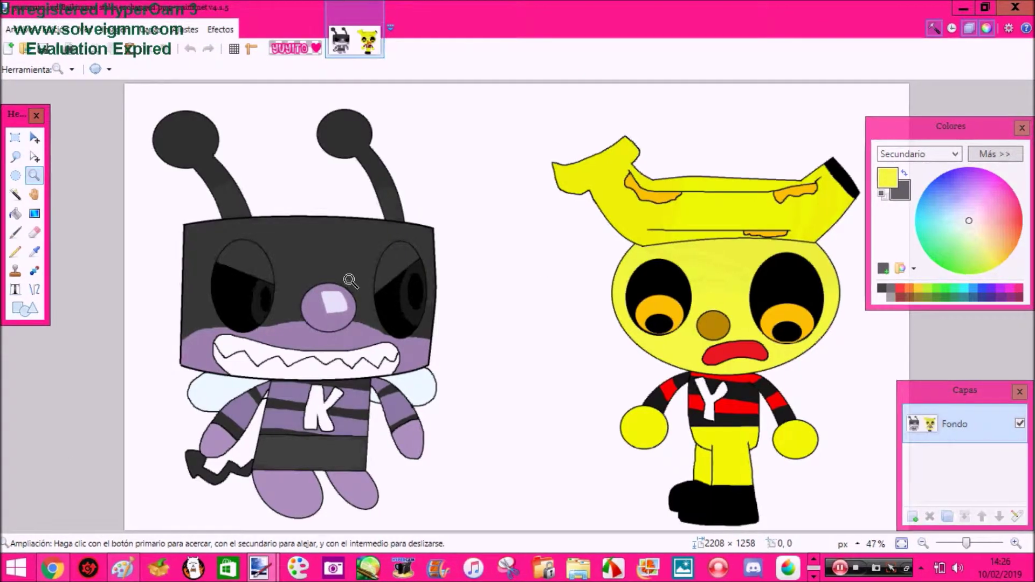
Select the white background around both characters with the magic wand, adding the gap between K's arm and body
{"action": "right_click", "coordinate": [351, 278]}
{"action": "left_click_drag", "start_coordinate": [593, 530], "coordinate": [571, 531]}
{"action": "left_click", "coordinate": [16, 194]}
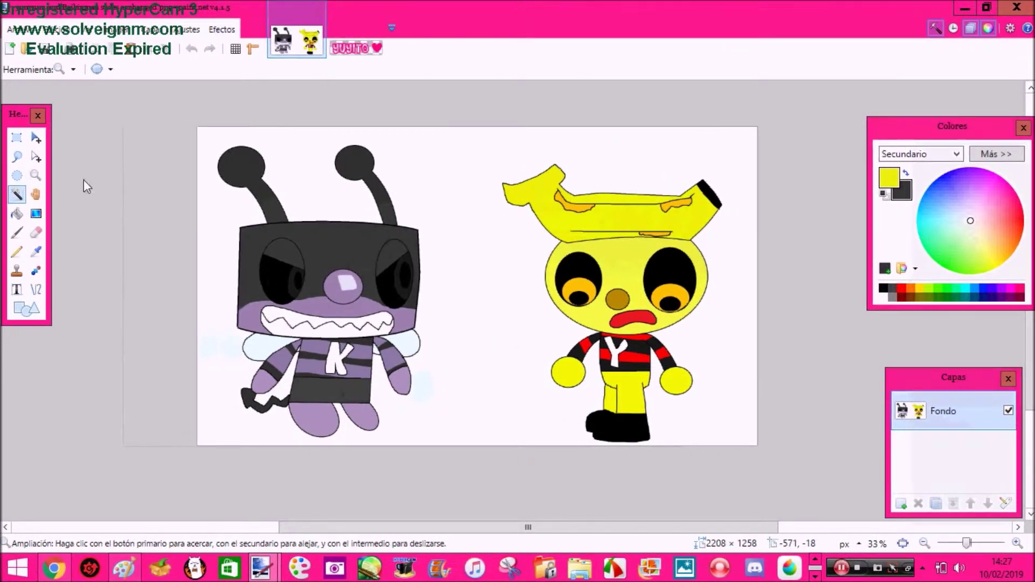
{"action": "left_click", "coordinate": [302, 160]}
{"action": "left_click", "coordinate": [287, 385]}
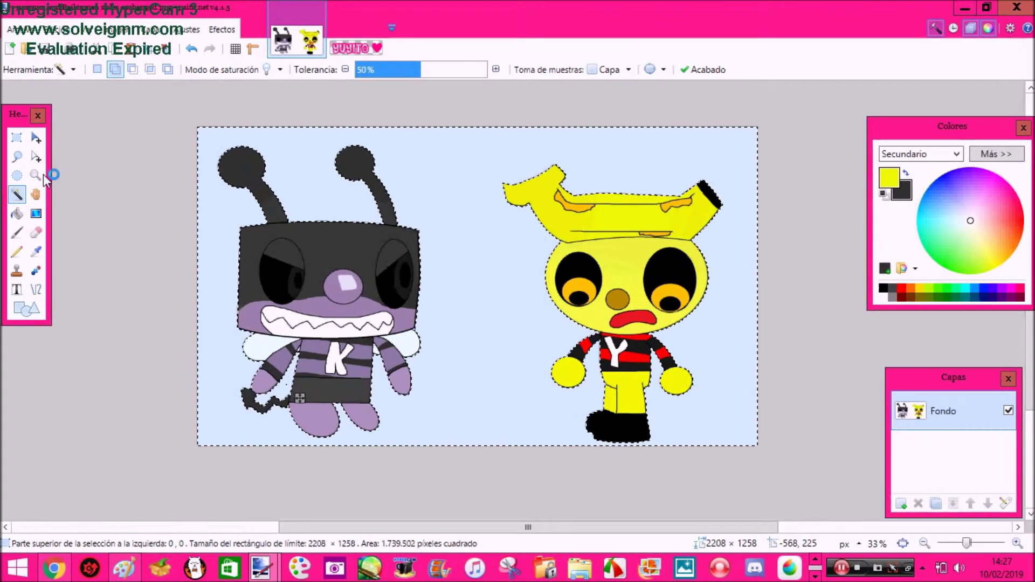
Try to erase the white background around K with the eraser at width 600
{"action": "left_click", "coordinate": [37, 175]}
{"action": "left_click_drag", "start_coordinate": [228, 320], "coordinate": [291, 381]}
{"action": "right_click", "coordinate": [420, 343]}
{"action": "right_click", "coordinate": [420, 343]}
{"action": "key", "text": "e"}
{"action": "left_click", "coordinate": [232, 69]}
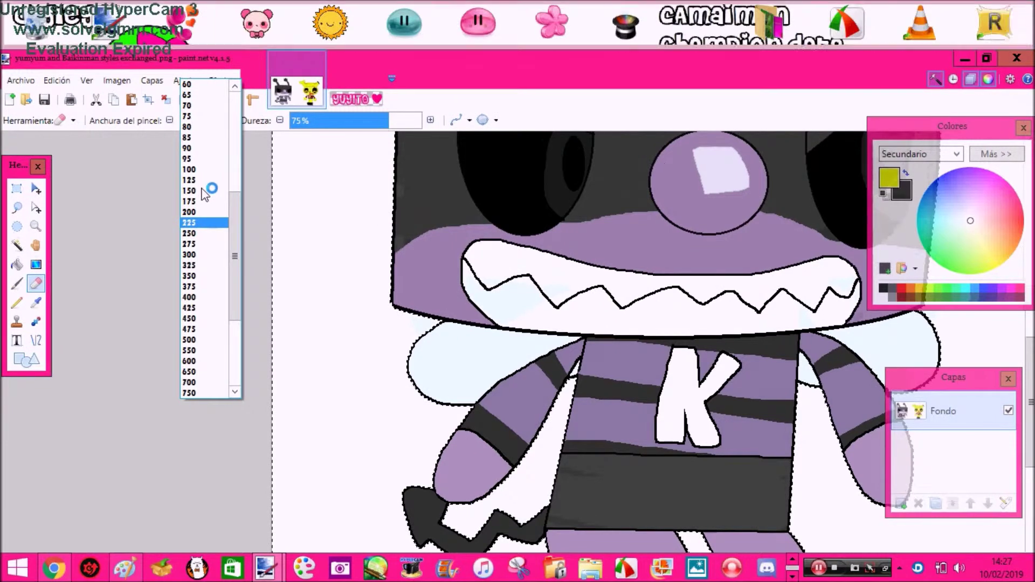
{"action": "left_click", "coordinate": [819, 568]}
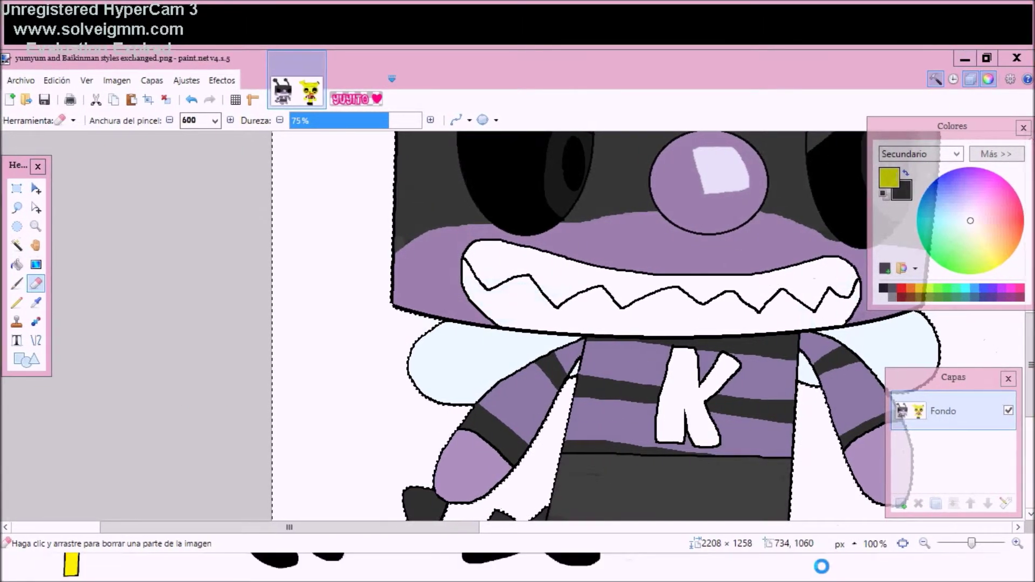
{"action": "mouse_move", "coordinate": [835, 575]}
{"action": "left_click", "coordinate": [558, 415]}
{"action": "left_click", "coordinate": [817, 568]}
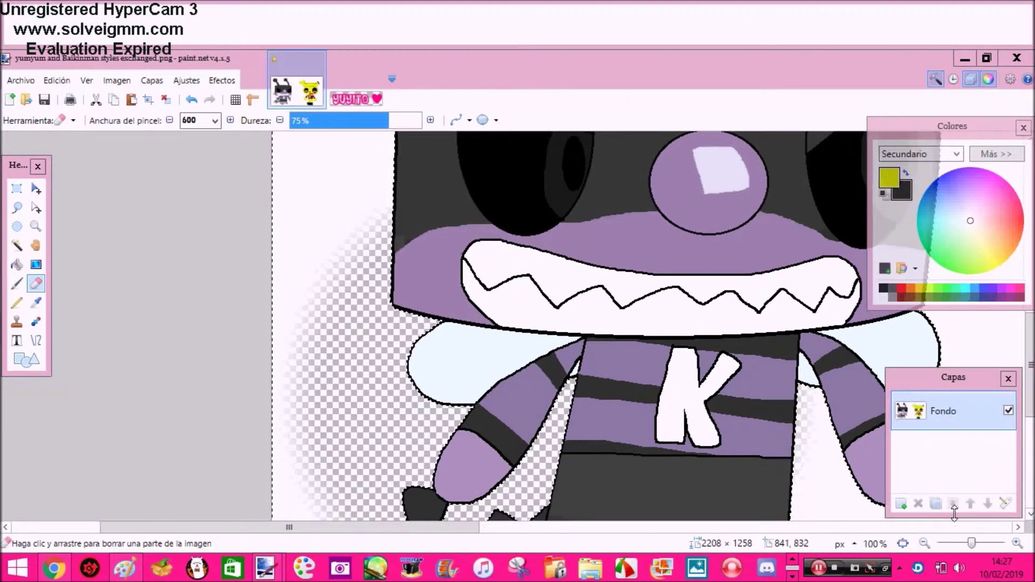
{"action": "left_click", "coordinate": [469, 150]}
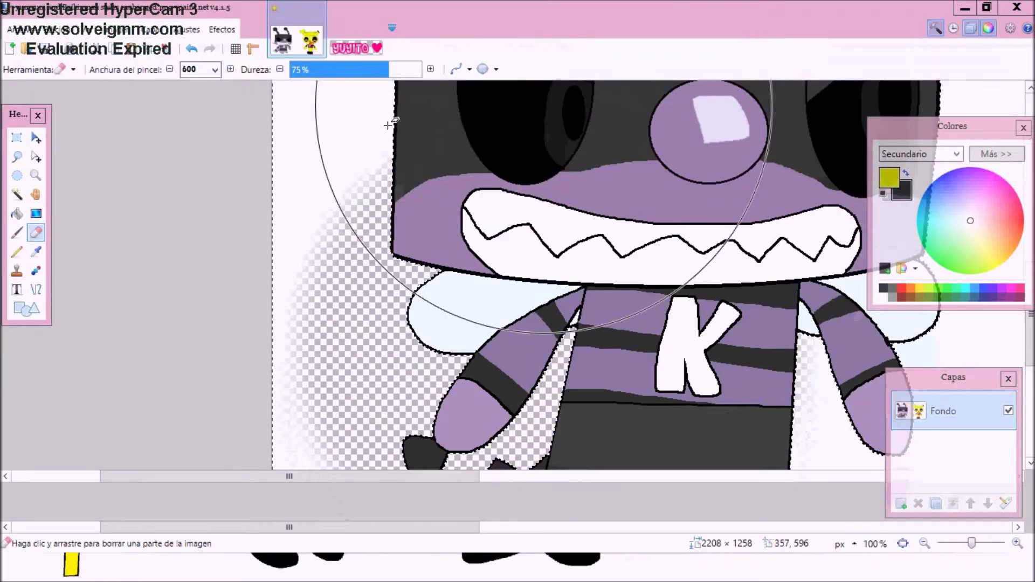
Erase the white gap between K's arm, body and tail at width 80, and cut the remaining selected background
{"action": "left_click", "coordinate": [215, 69]}
{"action": "left_click", "coordinate": [202, 102]}
{"action": "mouse_move", "coordinate": [566, 334]}
{"action": "left_mouse_down"}
{"action": "mouse_move", "coordinate": [468, 458]}
{"action": "mouse_move", "coordinate": [576, 399]}
{"action": "left_mouse_up"}
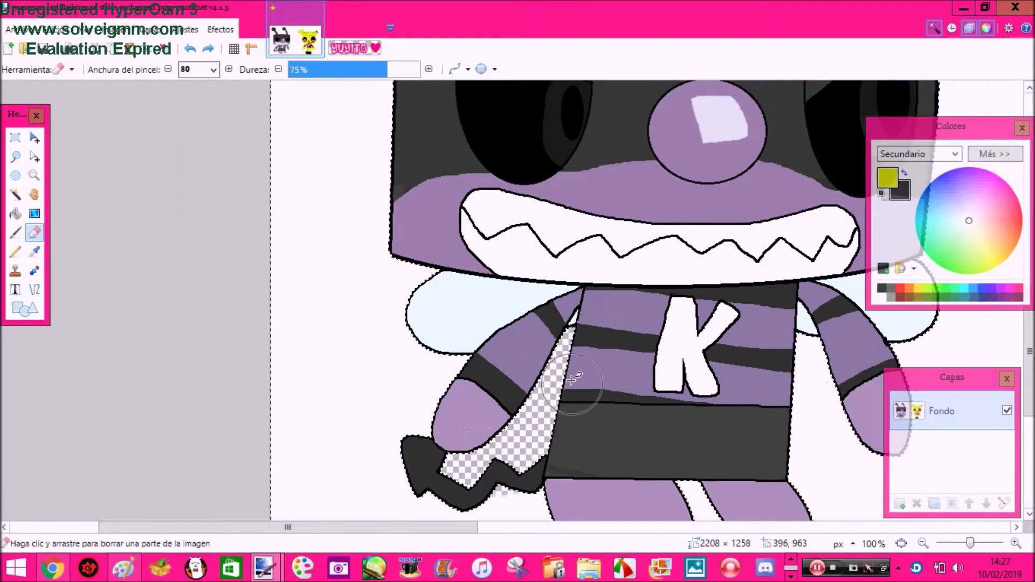
{"action": "left_click", "coordinate": [95, 53]}
{"action": "left_click", "coordinate": [36, 175]}
{"action": "right_click", "coordinate": [526, 313]}
{"action": "right_click", "coordinate": [526, 313]}
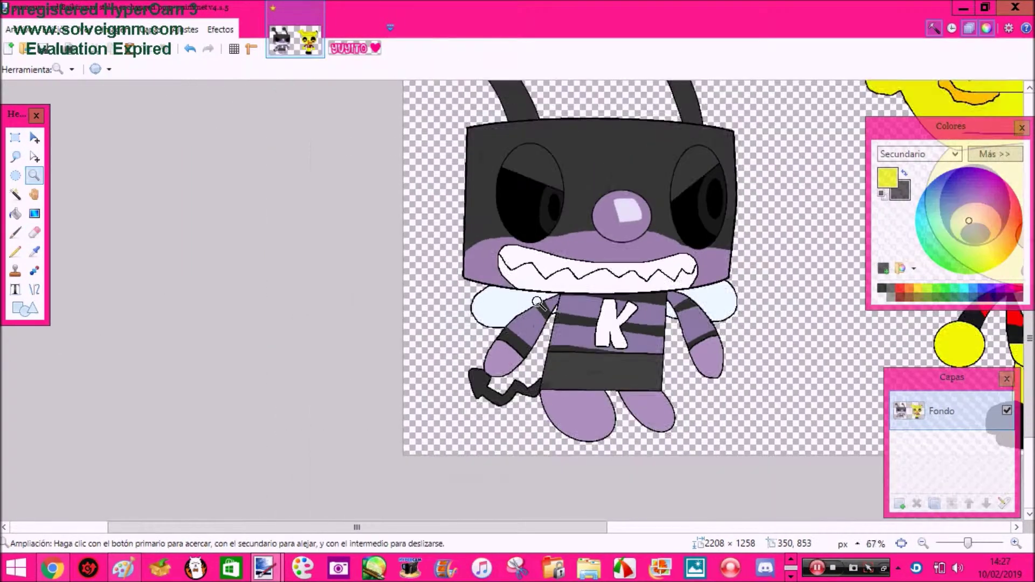
{"action": "right_click", "coordinate": [532, 313]}
{"action": "right_click", "coordinate": [919, 568]}
{"action": "left_click", "coordinate": [825, 459]}
{"action": "left_click", "coordinate": [921, 568]}
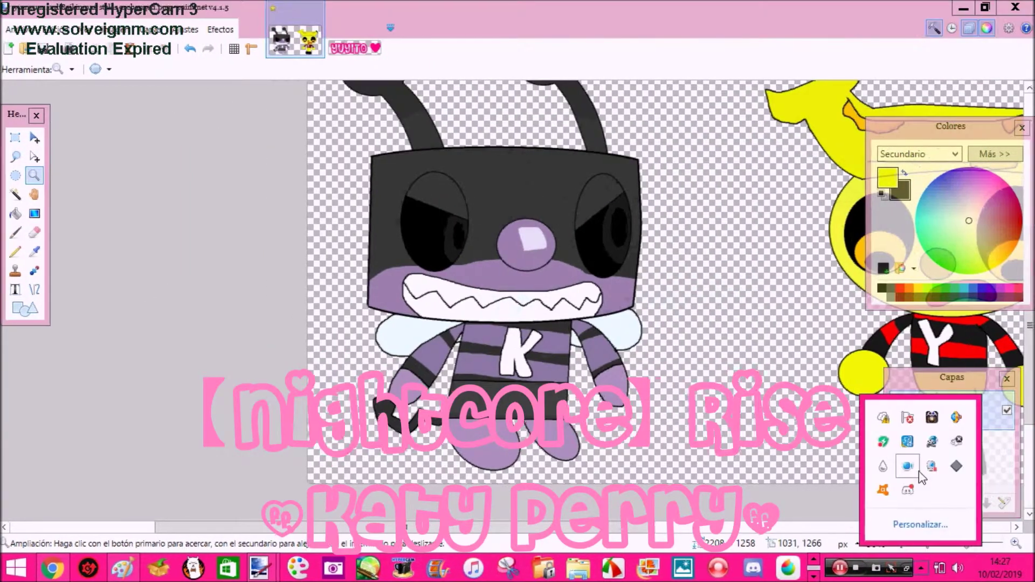
Add a new layer and sample Y's banana yellow as primary colour and K's dark gray as secondary colour from Fondo
{"action": "left_click_drag", "start_coordinate": [623, 528], "coordinate": [747, 539]}
{"action": "left_click", "coordinate": [900, 503]}
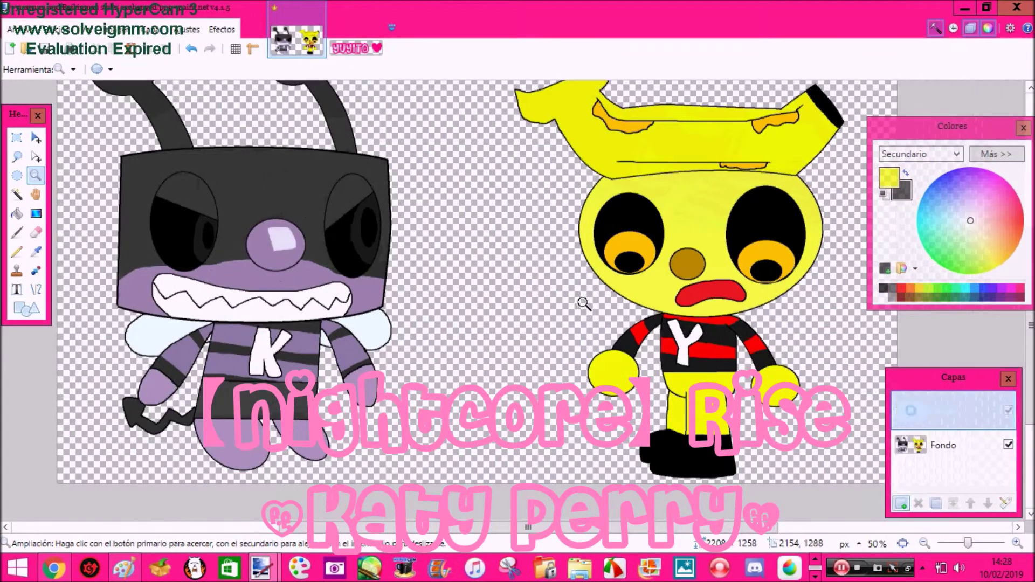
{"action": "right_click", "coordinate": [461, 251]}
{"action": "left_click", "coordinate": [34, 252]}
{"action": "left_click", "coordinate": [612, 177]}
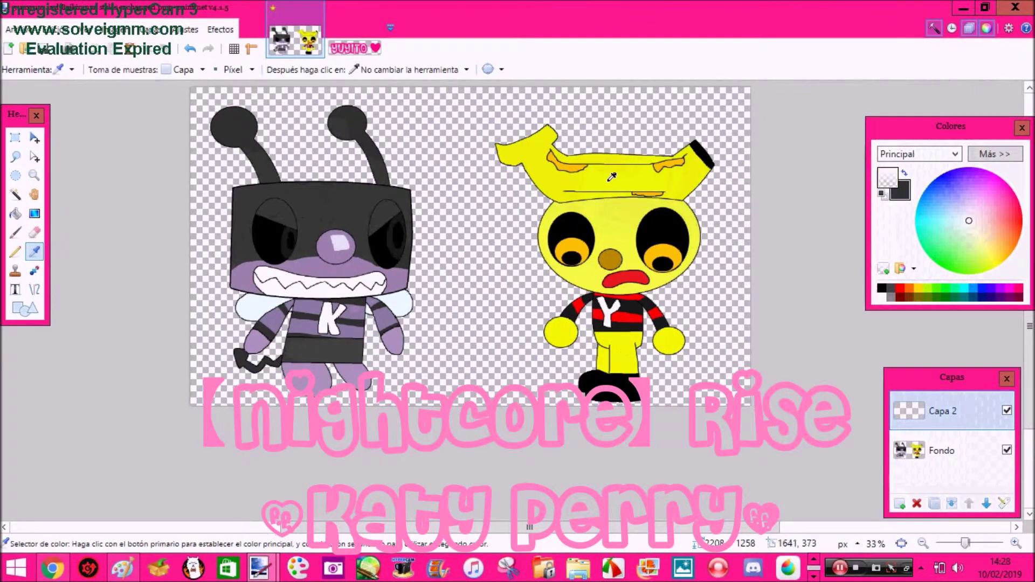
{"action": "left_click", "coordinate": [944, 446]}
{"action": "left_click", "coordinate": [658, 181]}
{"action": "right_click", "coordinate": [335, 211]}
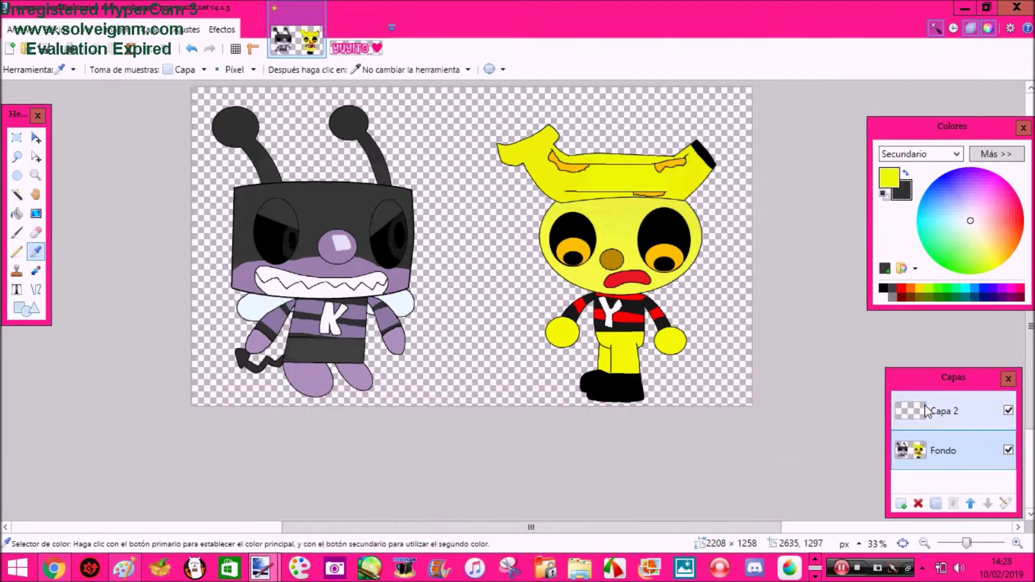
Fill Capa 2 with a horizontal linear gradient from yellow to dark gray and place the layer below Fondo
{"action": "left_click", "coordinate": [926, 407]}
{"action": "left_click", "coordinate": [34, 213]}
{"action": "left_click_drag", "start_coordinate": [167, 305], "coordinate": [487, 313]}
{"action": "left_click_drag", "start_coordinate": [923, 462], "coordinate": [909, 428]}
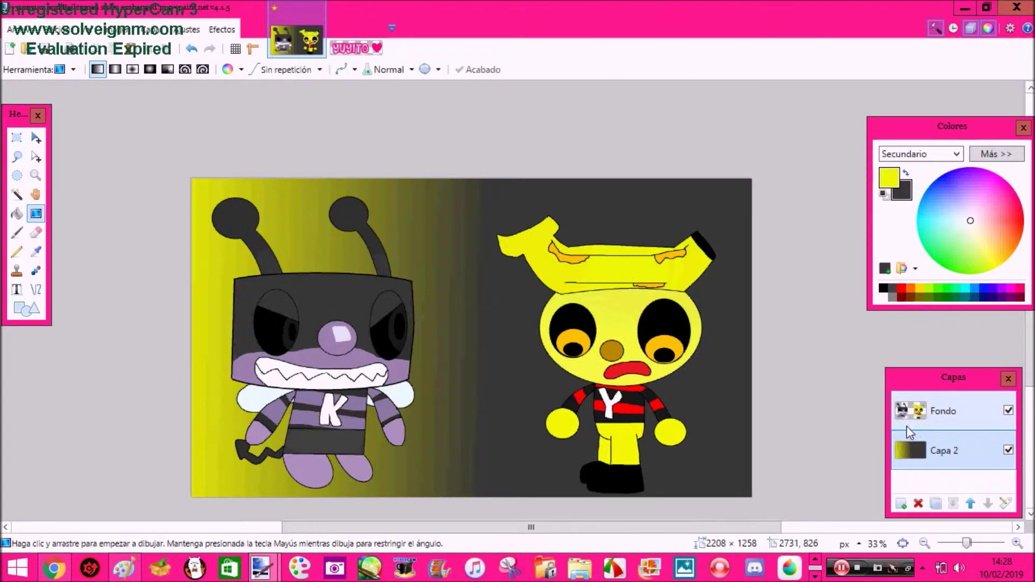
Paste a copy of both characters onto a new layer beneath Fondo and enlarge it up and right to about 2256 × 1297 px
{"action": "left_click", "coordinate": [19, 141]}
{"action": "key", "text": "ctrl+shift+n"}
{"action": "key", "text": "ctrl+a"}
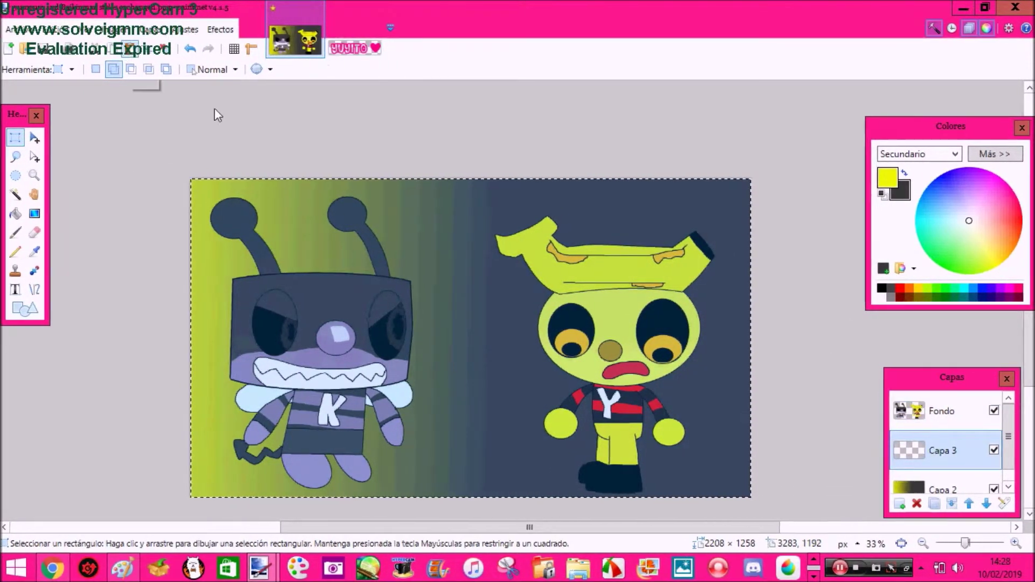
{"action": "key", "text": "ctrl+v"}
{"action": "left_click_drag", "start_coordinate": [762, 340], "coordinate": [758, 340]}
Turn the character copy on Capa 3 white with a flat maximum luminosity curve and lower the layer's opacity to roughly half
{"action": "key", "text": "ctrl+shift+m"}
{"action": "left_click", "coordinate": [412, 178]}
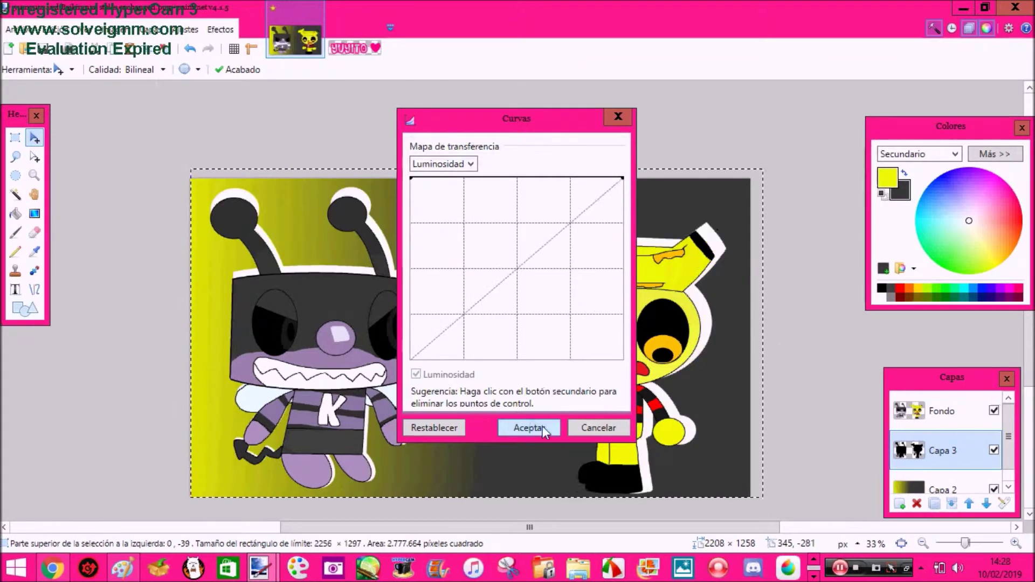
{"action": "left_click", "coordinate": [536, 427]}
{"action": "left_click", "coordinate": [1004, 504]}
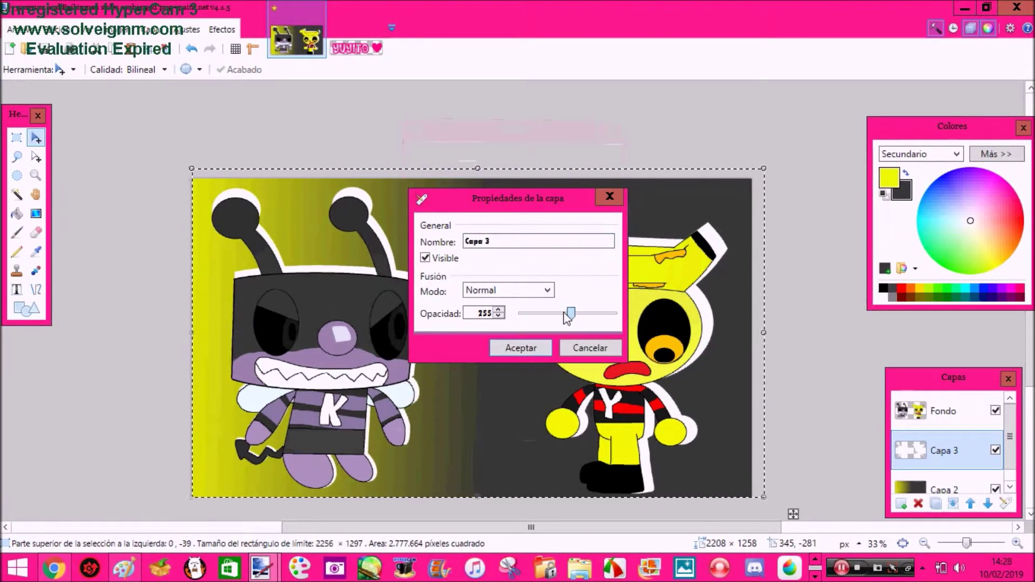
{"action": "left_click_drag", "start_coordinate": [613, 308], "coordinate": [561, 308]}
{"action": "left_click", "coordinate": [520, 347]}
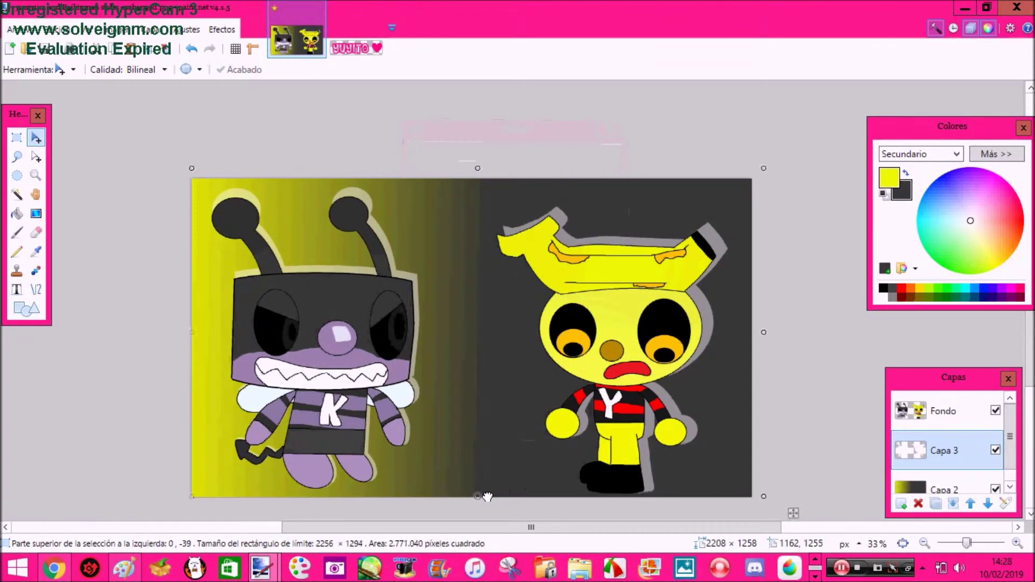
Add a new layer above Fondo and paste the pink YUYITO heart logo from the other open image onto it
{"action": "left_click", "coordinate": [900, 504]}
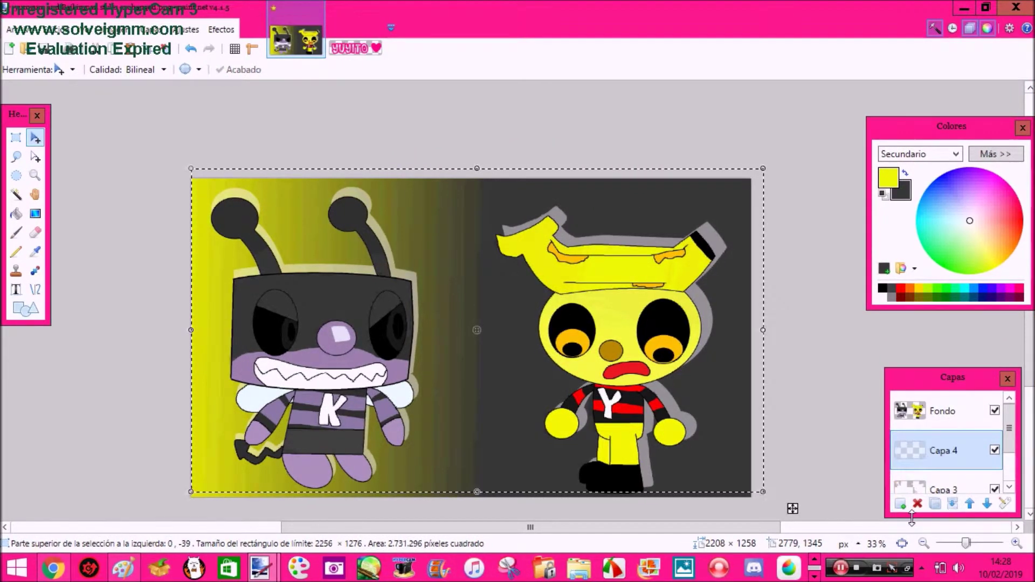
{"action": "left_click_drag", "start_coordinate": [954, 468], "coordinate": [949, 413]}
{"action": "left_click", "coordinate": [355, 48]}
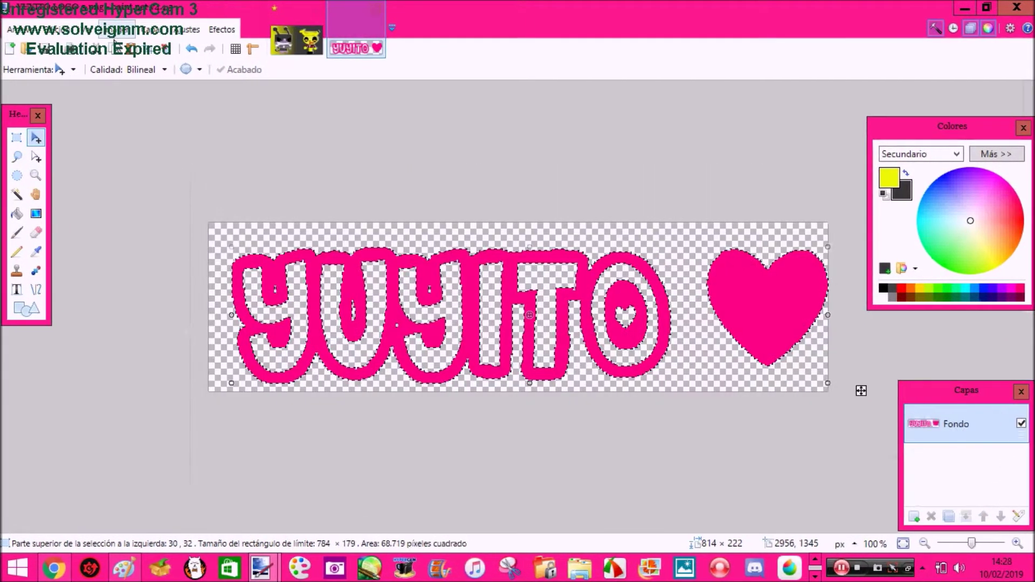
{"action": "left_click", "coordinate": [291, 39]}
{"action": "key", "text": "ctrl+v"}
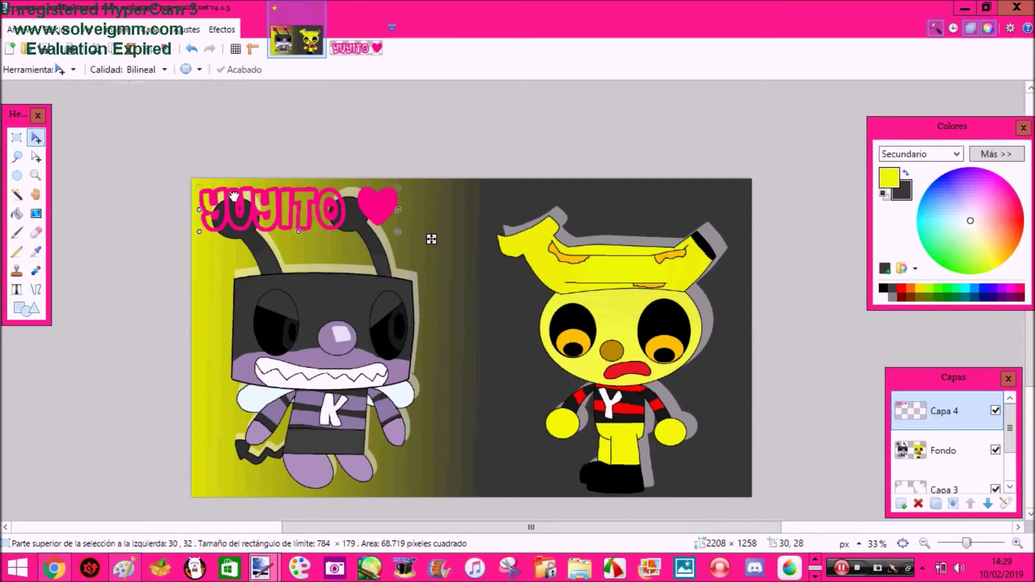
Shrink the logo to about 508 × 116 px in the canvas's upper-right corner and lower its layer opacity to roughly half
{"action": "left_click_drag", "start_coordinate": [656, 211], "coordinate": [622, 212]}
{"action": "left_click", "coordinate": [1006, 504]}
{"action": "left_click_drag", "start_coordinate": [613, 313], "coordinate": [560, 318]}
{"action": "left_click", "coordinate": [502, 352]}
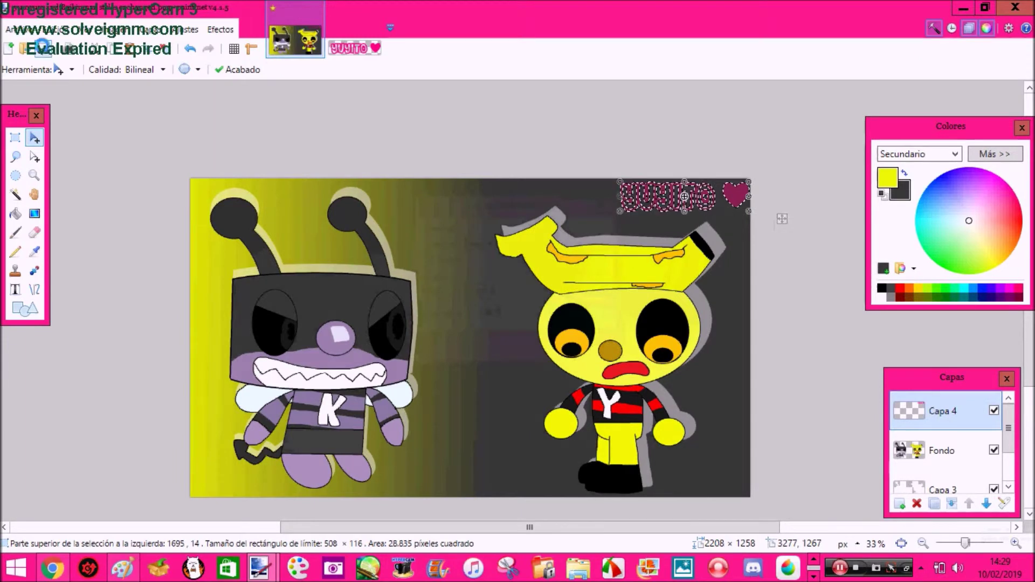
Save the composed picture as a PNG in another abPhoto subfolder, with the bit depth set to Autodetectado
{"action": "left_click", "coordinate": [41, 48]}
{"action": "left_click", "coordinate": [509, 87]}
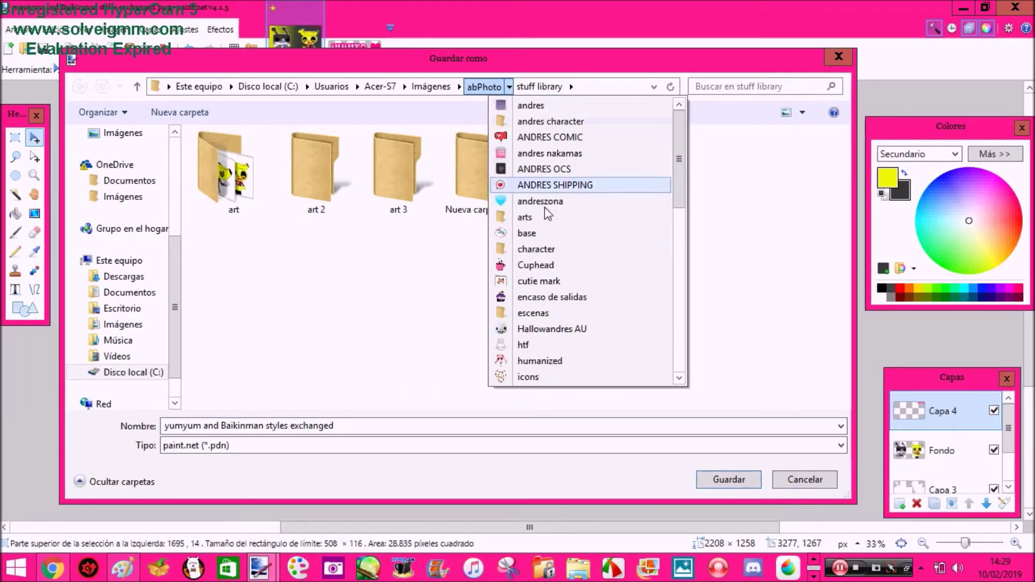
{"action": "scroll", "coordinate": [548, 214], "scroll_direction": "down", "scroll_amount": 4}
{"action": "left_click", "coordinate": [566, 281]}
{"action": "left_click", "coordinate": [171, 445]}
{"action": "left_click", "coordinate": [195, 506]}
{"action": "left_click", "coordinate": [371, 427]}
{"action": "left_click", "coordinate": [371, 426]}
{"action": "key", "text": "Return"}
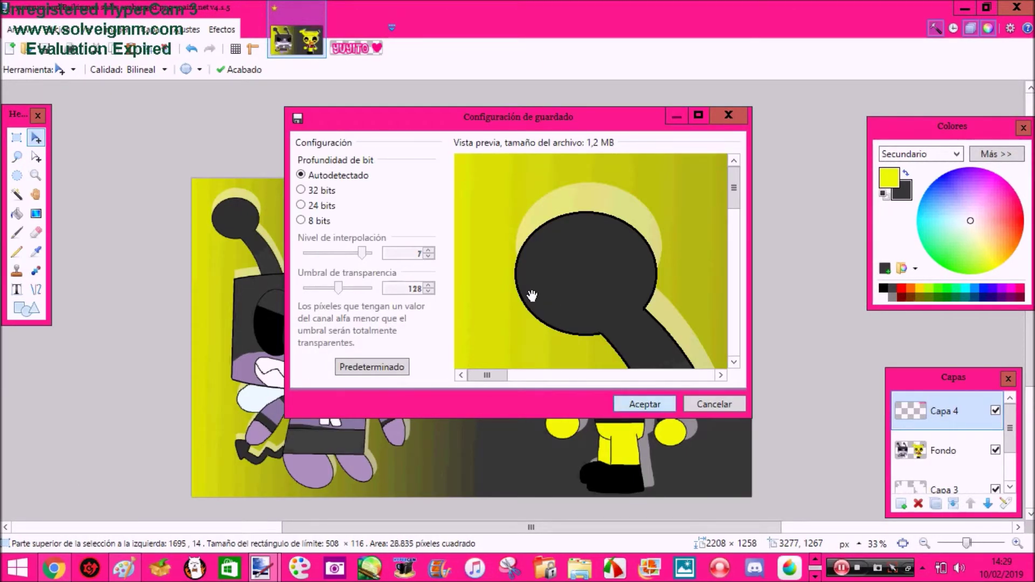
{"action": "left_click", "coordinate": [645, 401]}
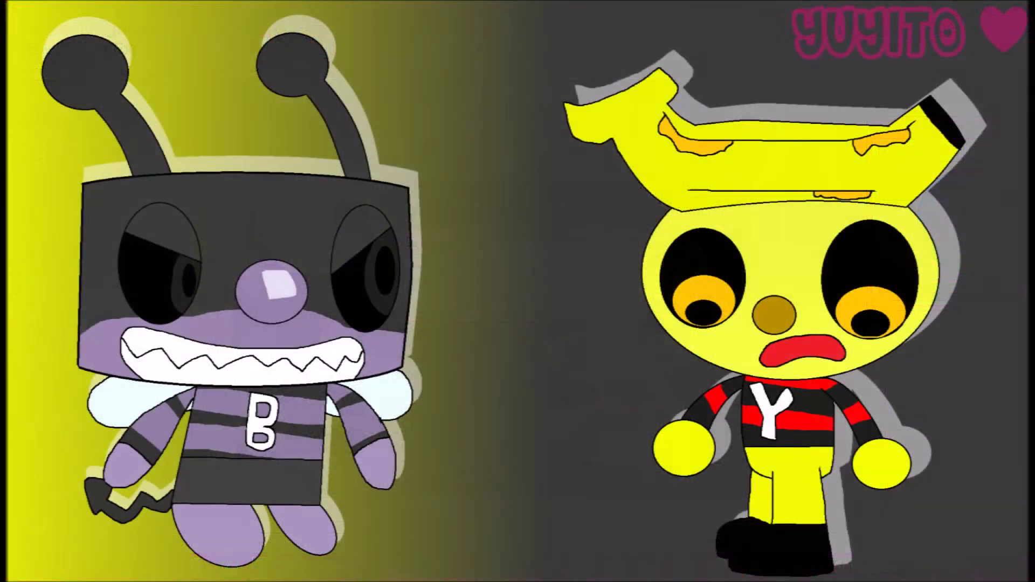